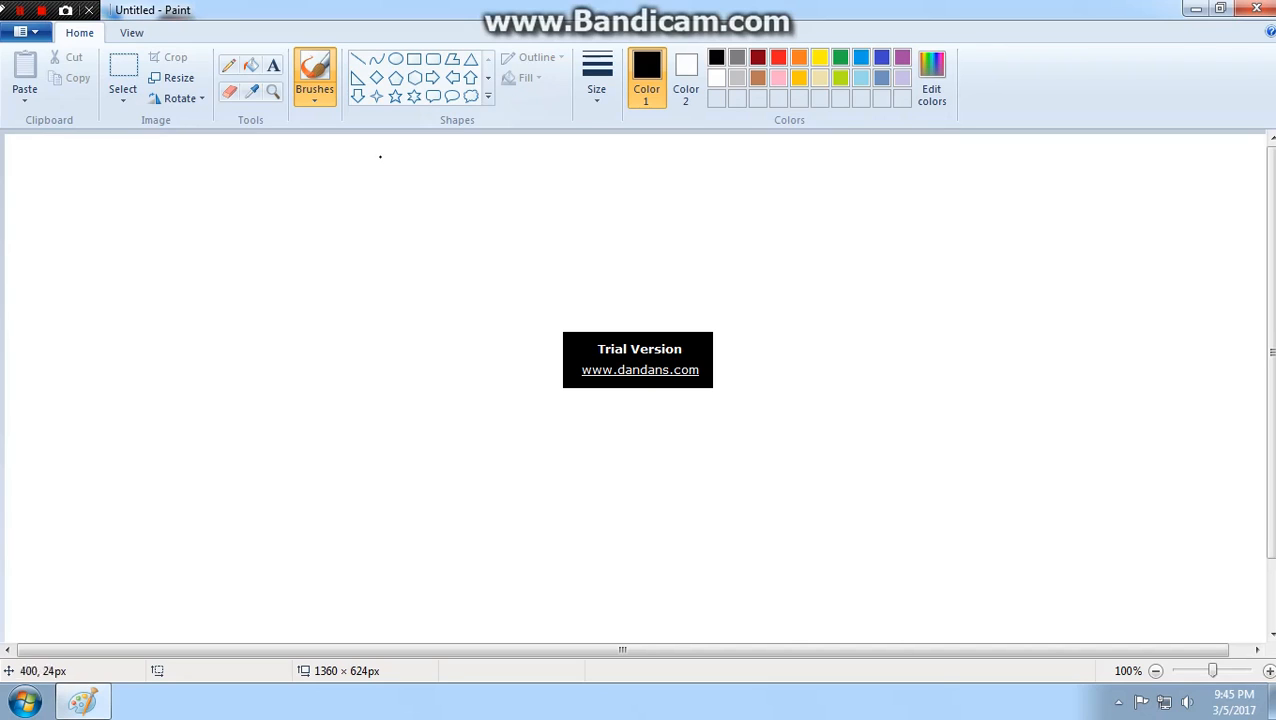
- Brush a black teardrop-like outline on the canvas and cut out its lower part with a rectangular selection of about 258 × 162 px
mouse_move(360, 235)
left_mouse_down()
mouse_move(449, 364)
mouse_move(445, 399)
mouse_move(352, 367)
mouse_move(348, 301)
mouse_move(377, 258)
left_mouse_up()
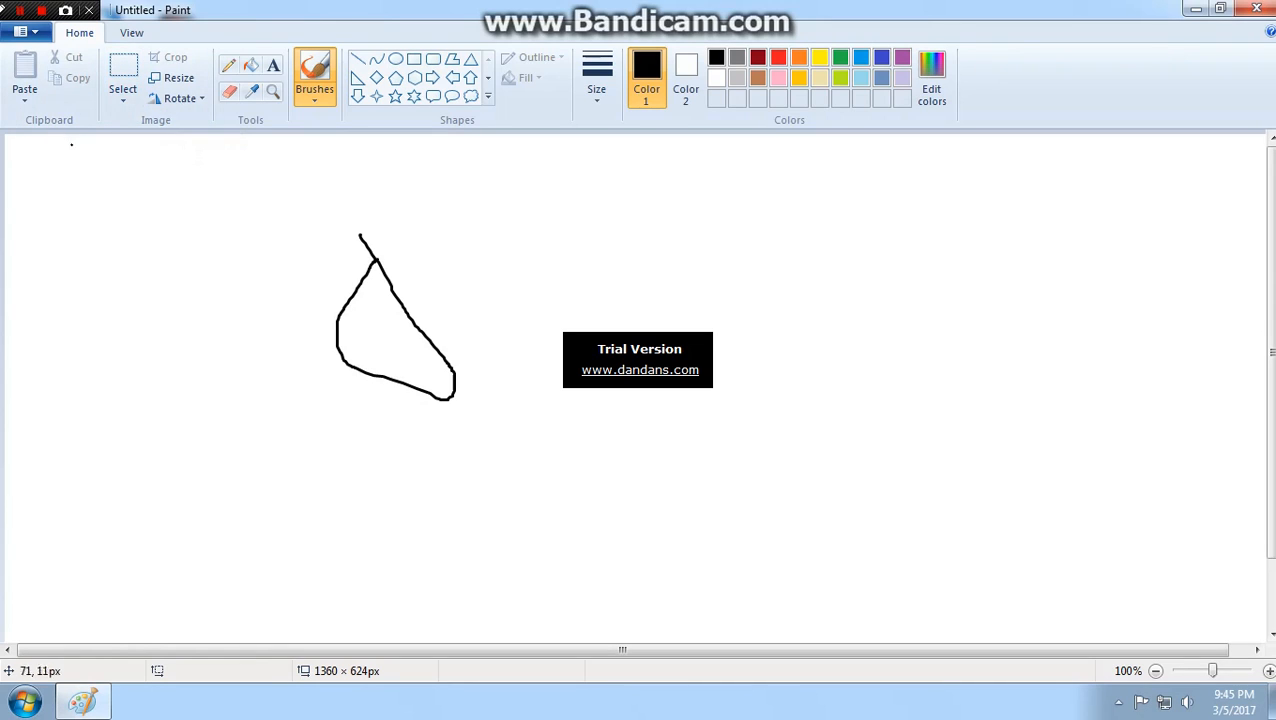
left_click(123, 78)
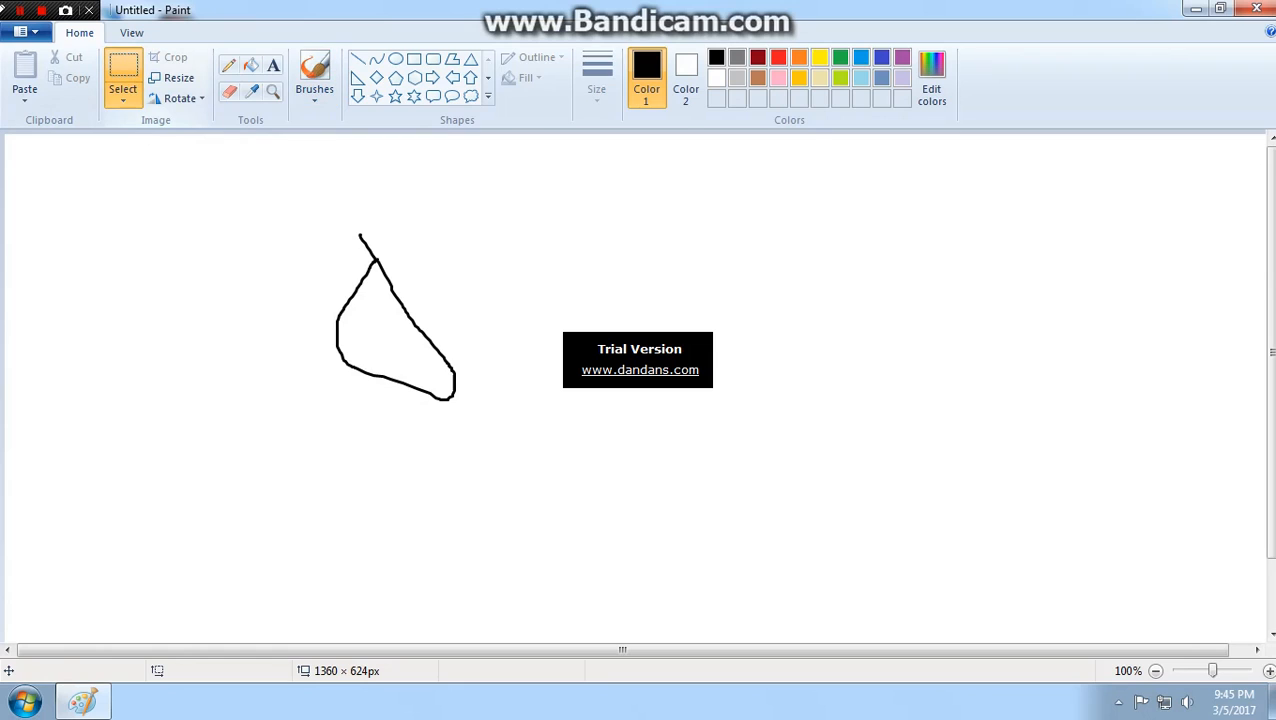
mouse_move(361, 391)
left_mouse_down()
mouse_move(263, 305)
mouse_move(506, 457)
left_mouse_up()
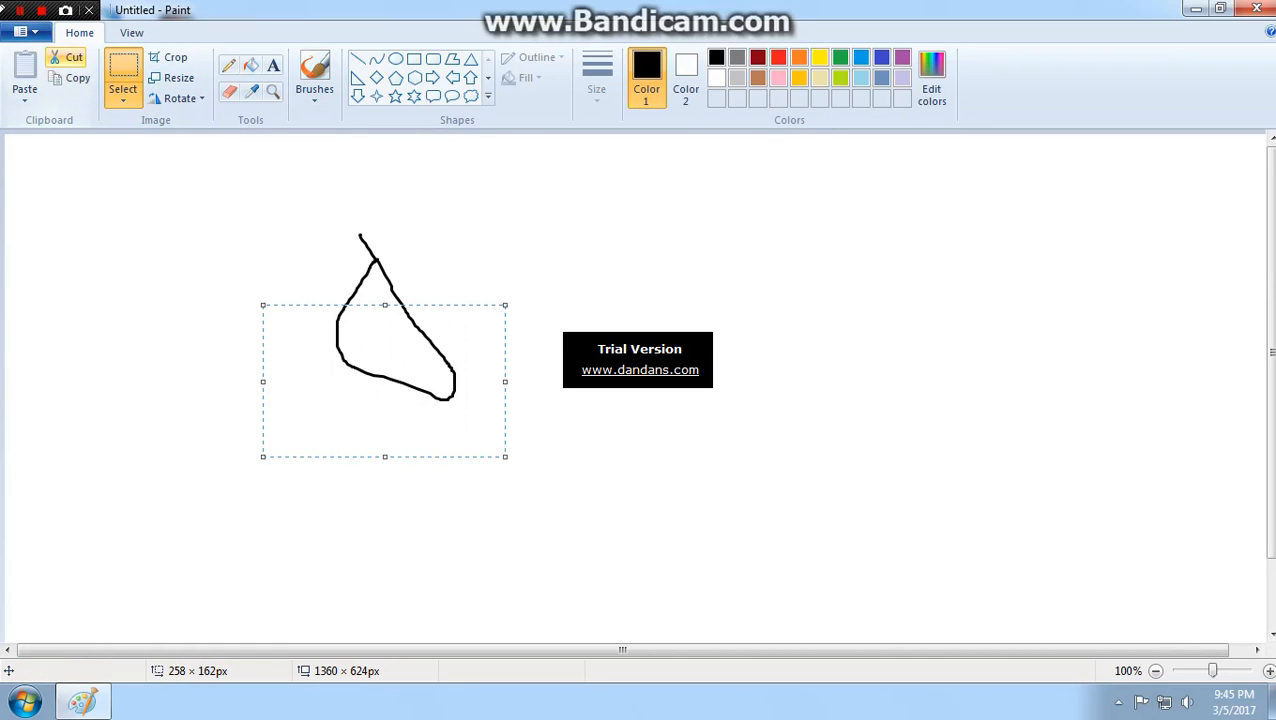
left_click(68, 57)
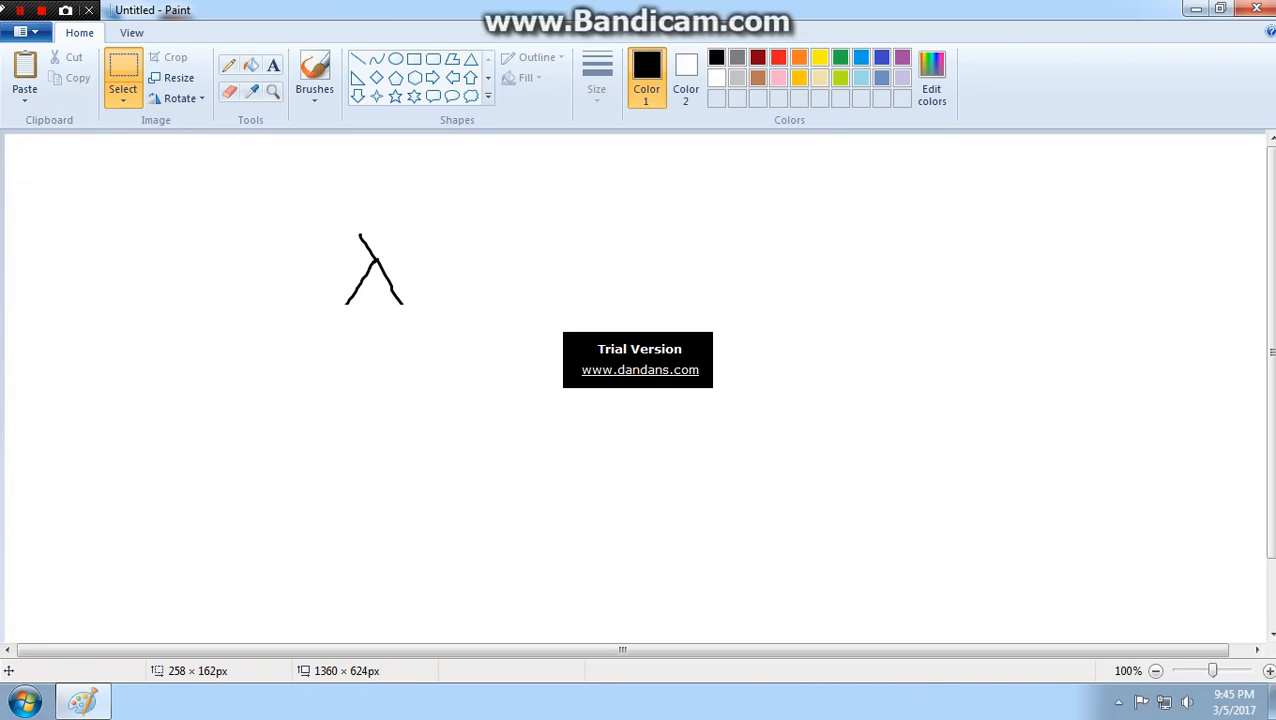
- Paste the cut piece and place it to the right of the remaining forked figure, around the middle of the canvas
left_click(24, 75)
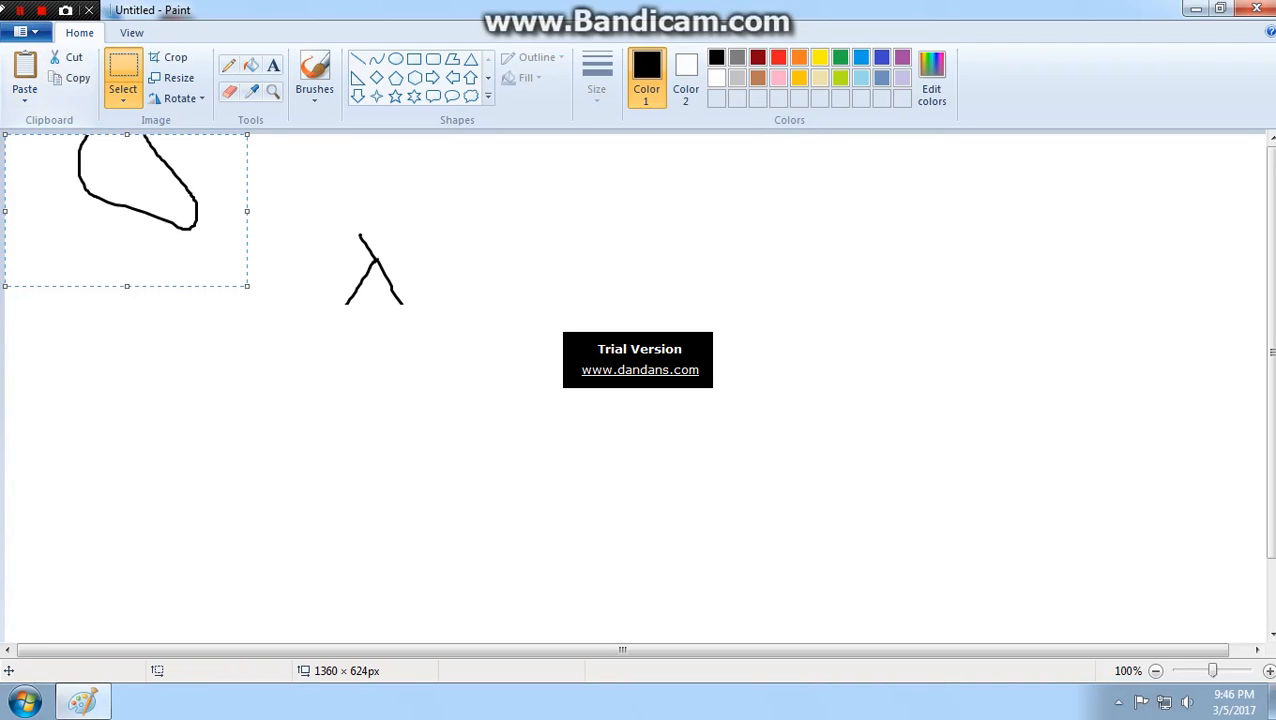
mouse_move(121, 201)
left_mouse_down()
mouse_move(226, 369)
mouse_move(452, 477)
mouse_move(183, 343)
mouse_move(655, 375)
mouse_move(614, 345)
mouse_move(645, 346)
left_mouse_up()
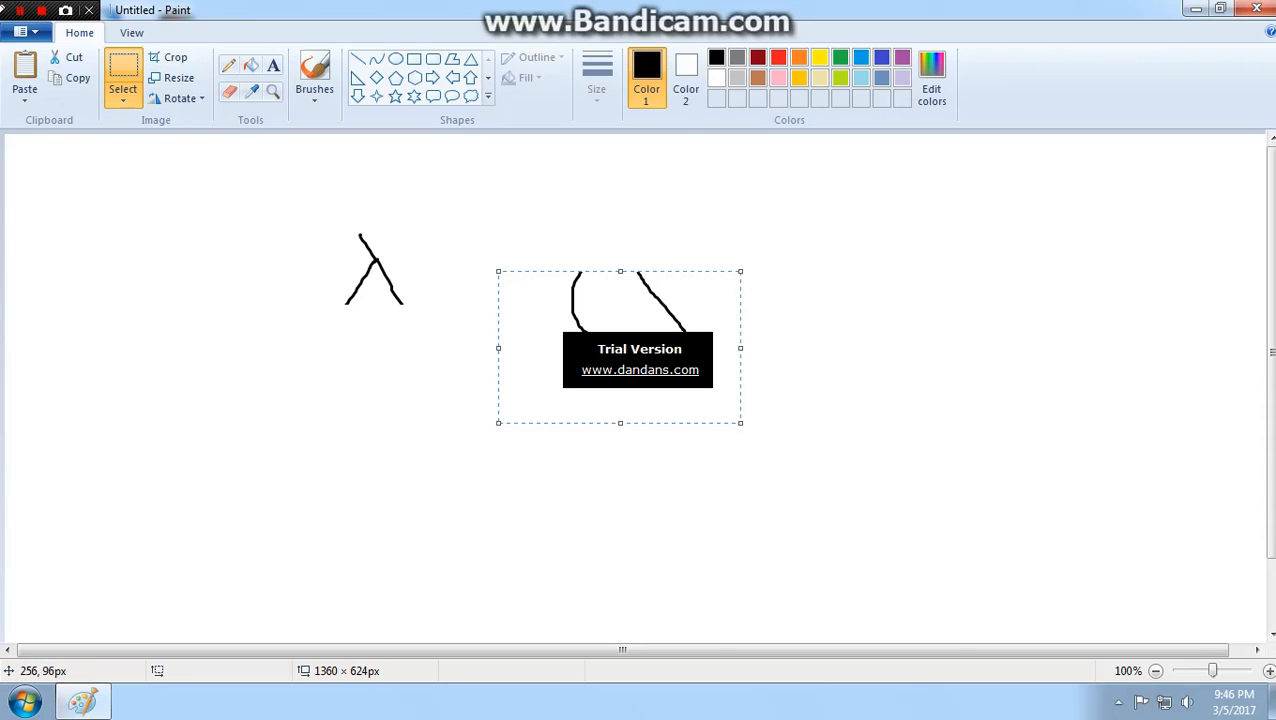
left_click(251, 220)
- Copy the forked figure within an area of about 212 × 192 px and paste the duplicate just below the original
left_click_drag(262, 216, 461, 395)
left_click(71, 78)
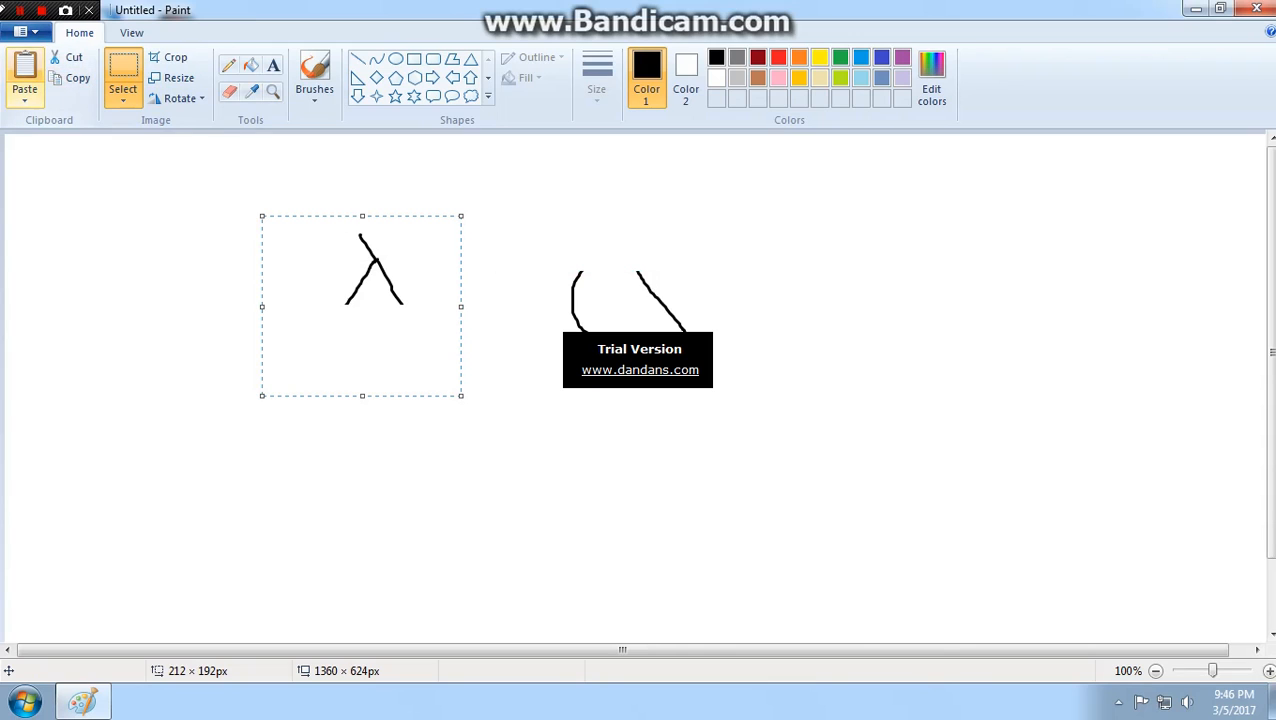
left_click(25, 68)
left_click_drag(124, 219, 390, 391)
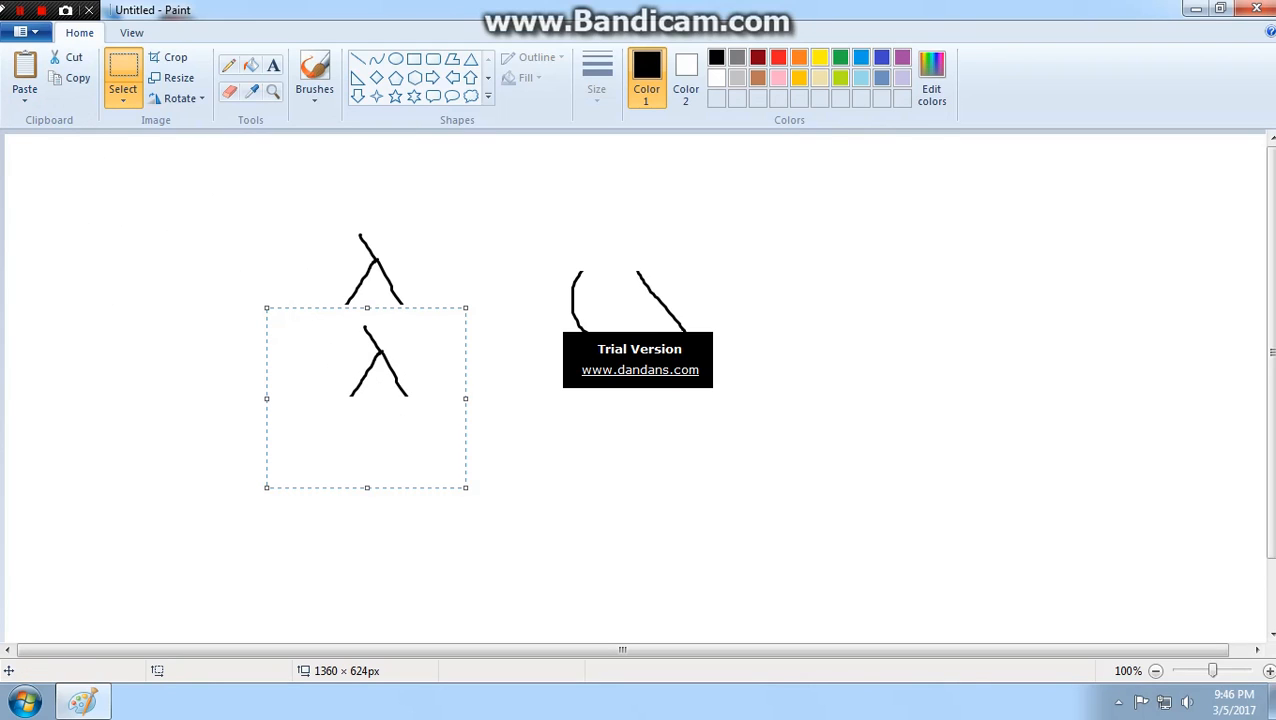
left_click_drag(390, 391, 395, 392)
left_click(126, 147)
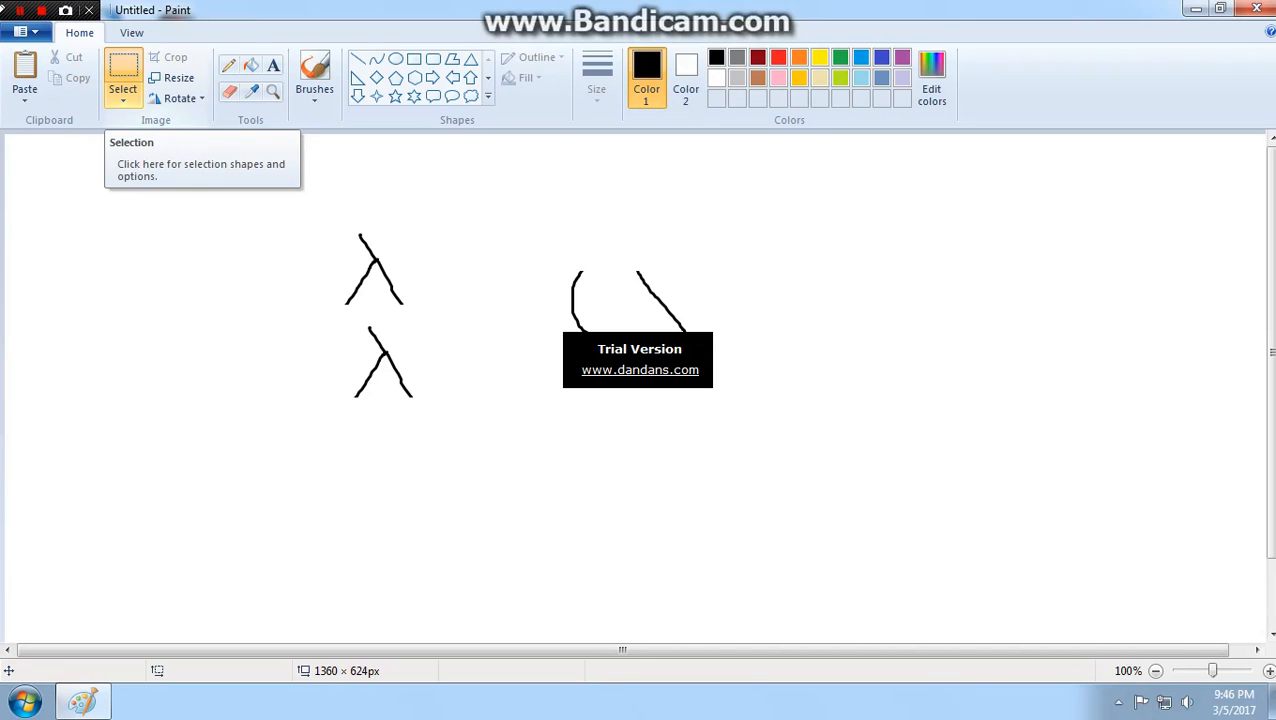
- Select the upper forked figure with a rectangular selection of about 161 × 131 px, and clear the selection
left_click(123, 95)
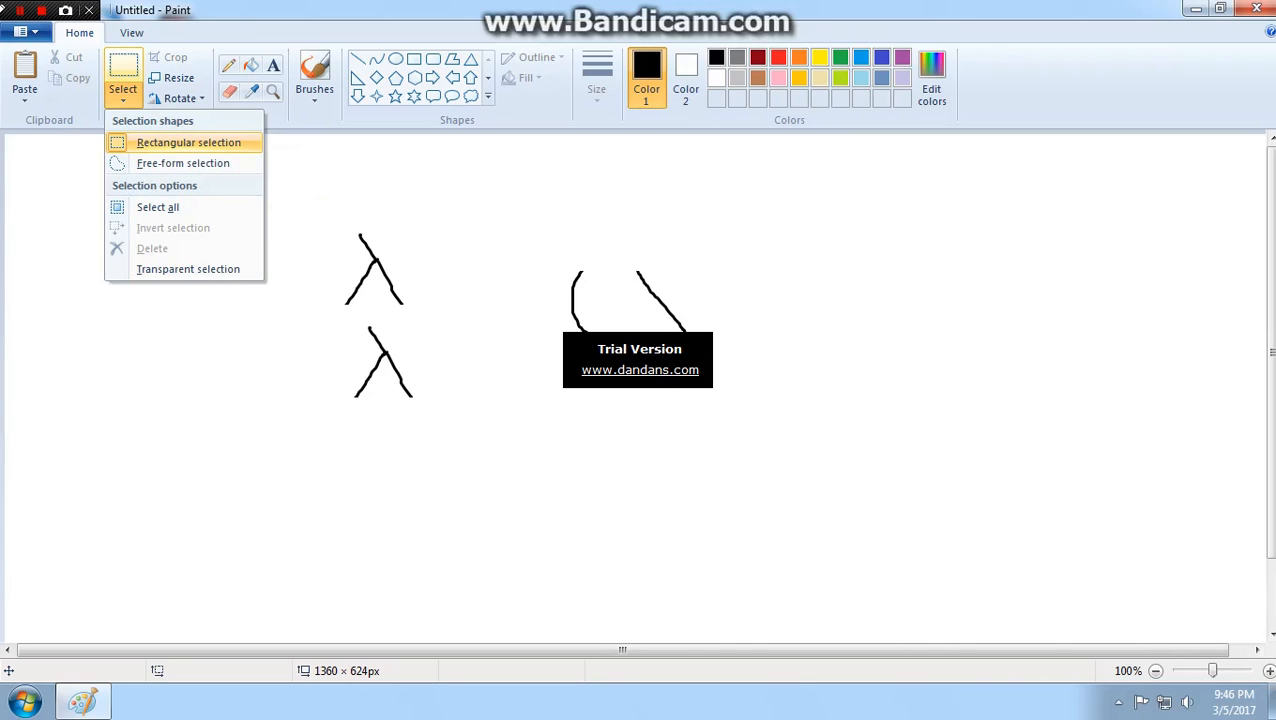
left_click(188, 142)
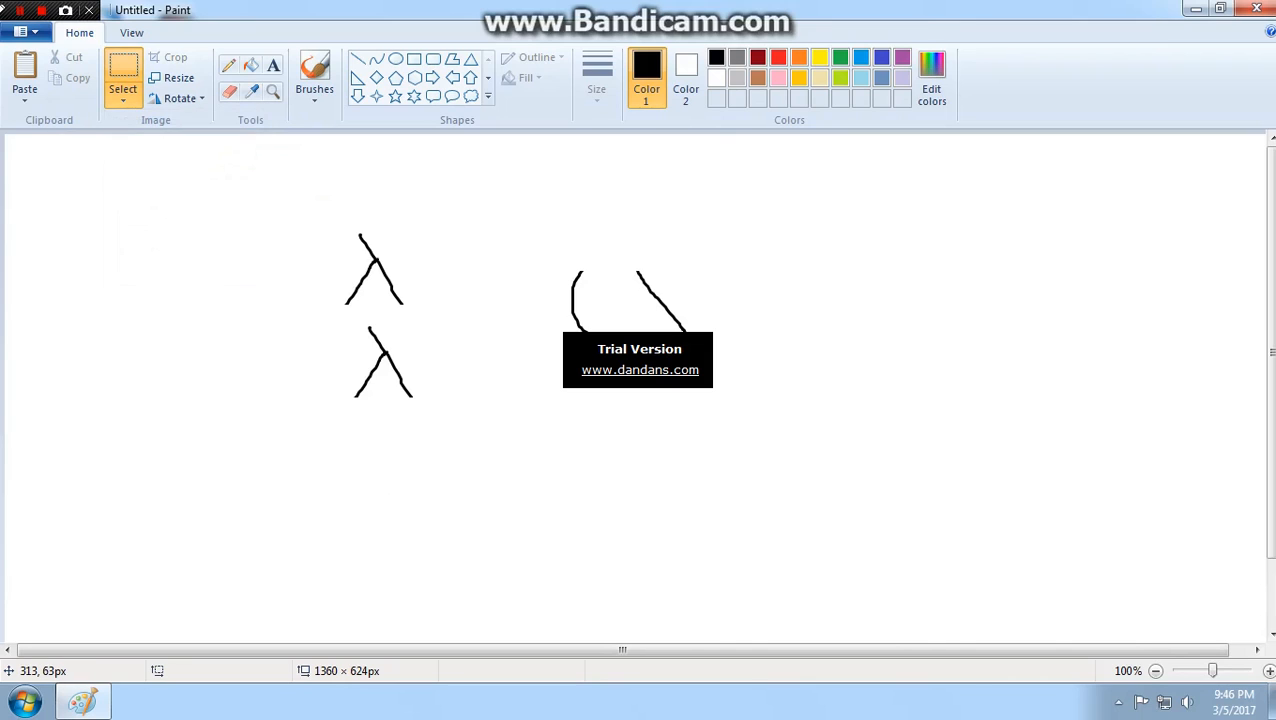
mouse_move(299, 193)
left_mouse_down()
mouse_move(384, 302)
mouse_move(450, 316)
left_mouse_up()
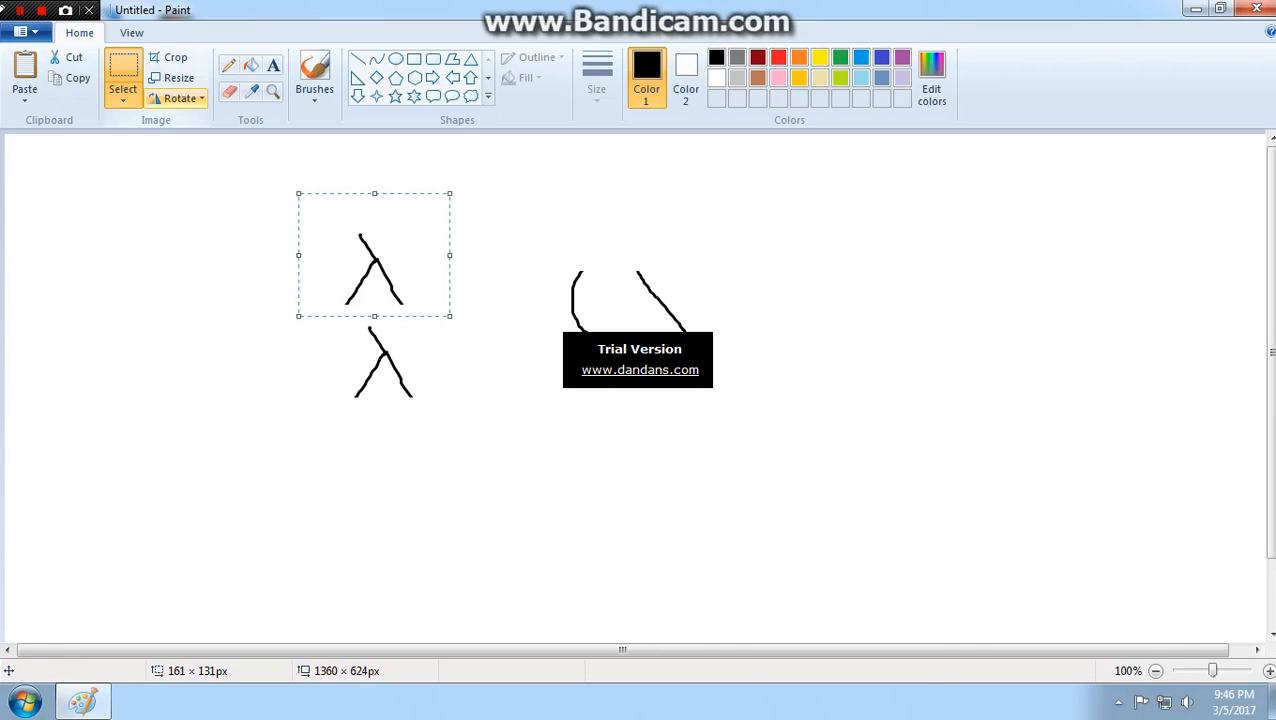
left_click(417, 354)
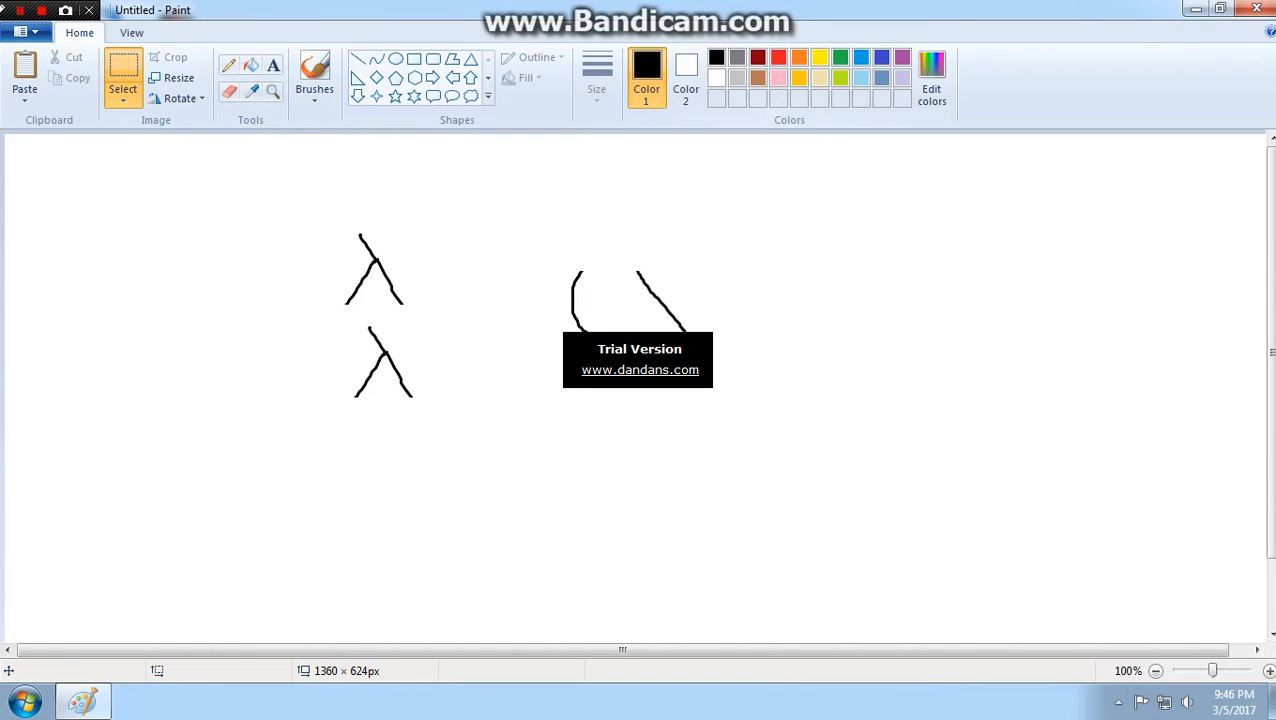
- Fill the white canvas background with orange
left_click(251, 65)
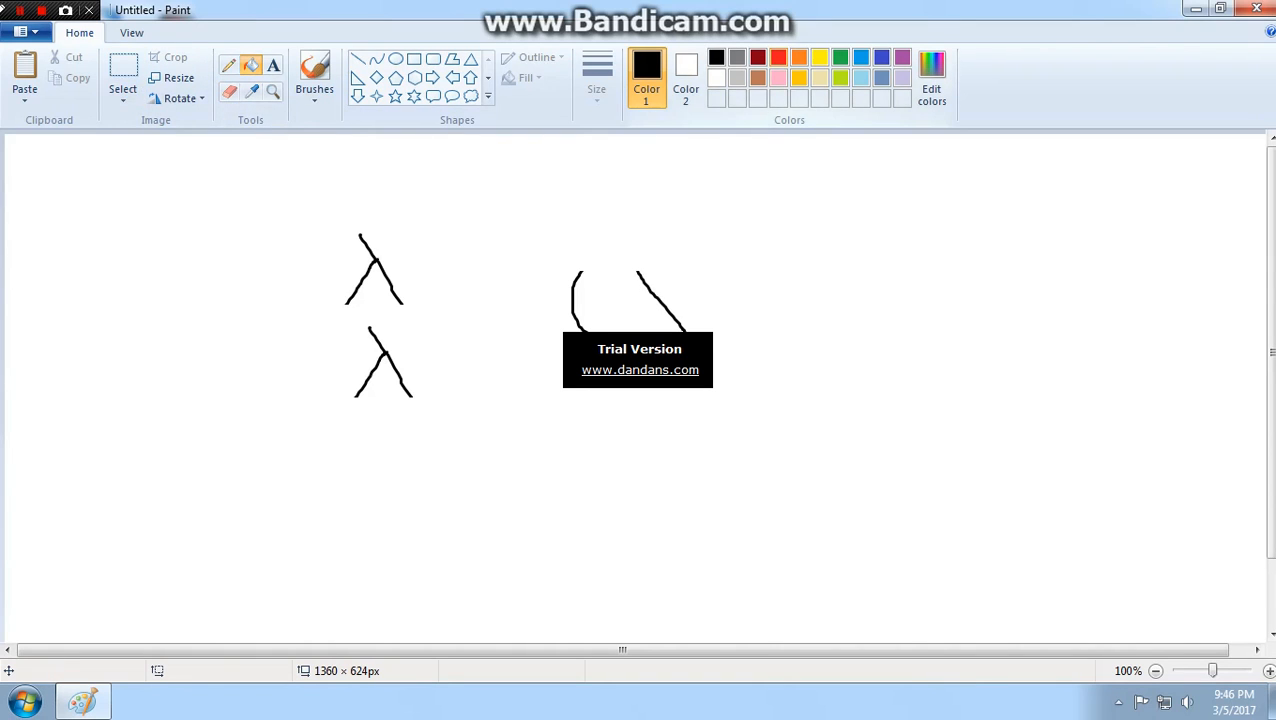
left_click(799, 57)
left_click(346, 322)
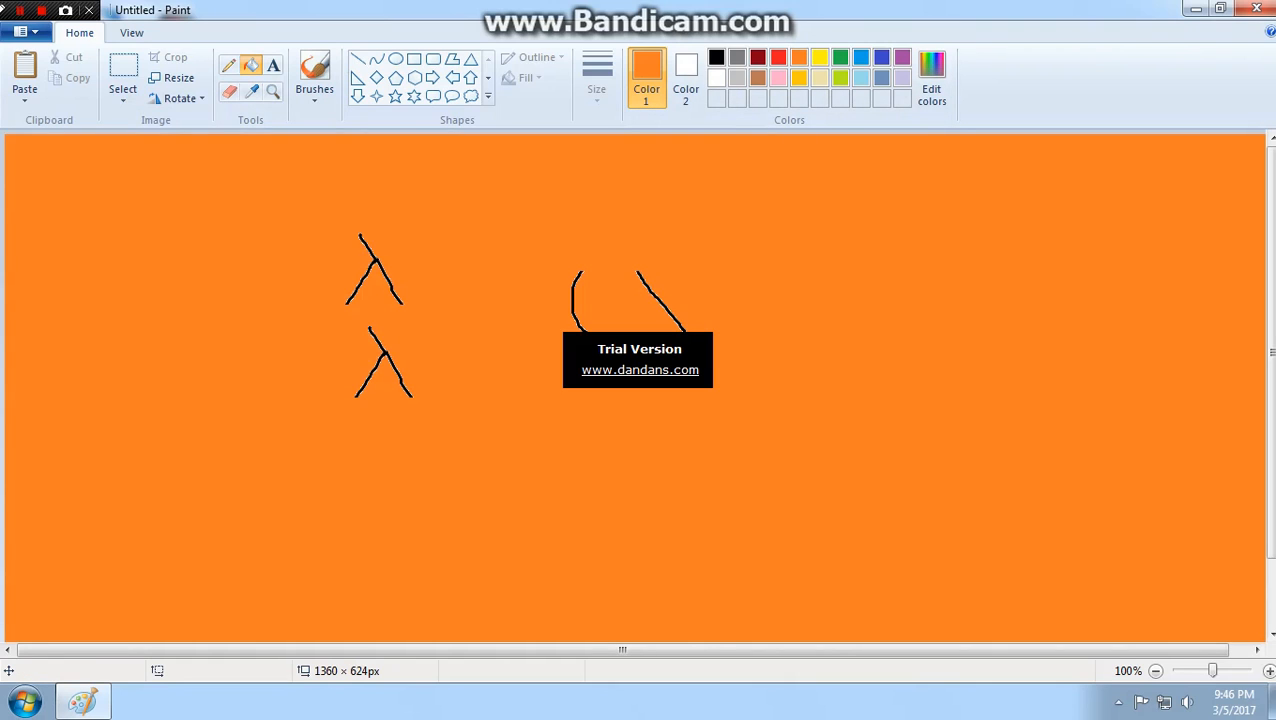
- Select both forked figures with a rectangle of about 279 × 306 px, move them around the canvas and drop them slightly below their original place
left_click(123, 68)
left_click_drag(226, 189, 488, 476)
left_click_drag(455, 413, 960, 503)
left_click_drag(1027, 535, 413, 403)
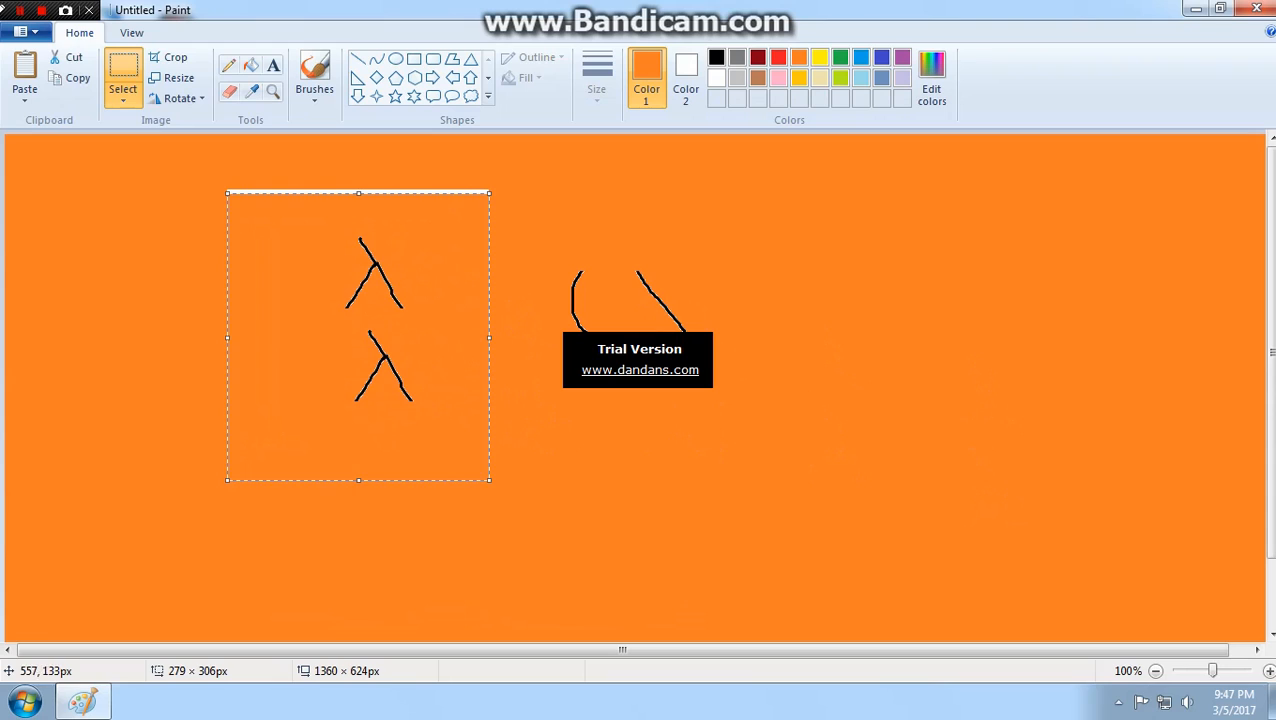
key("Escape")
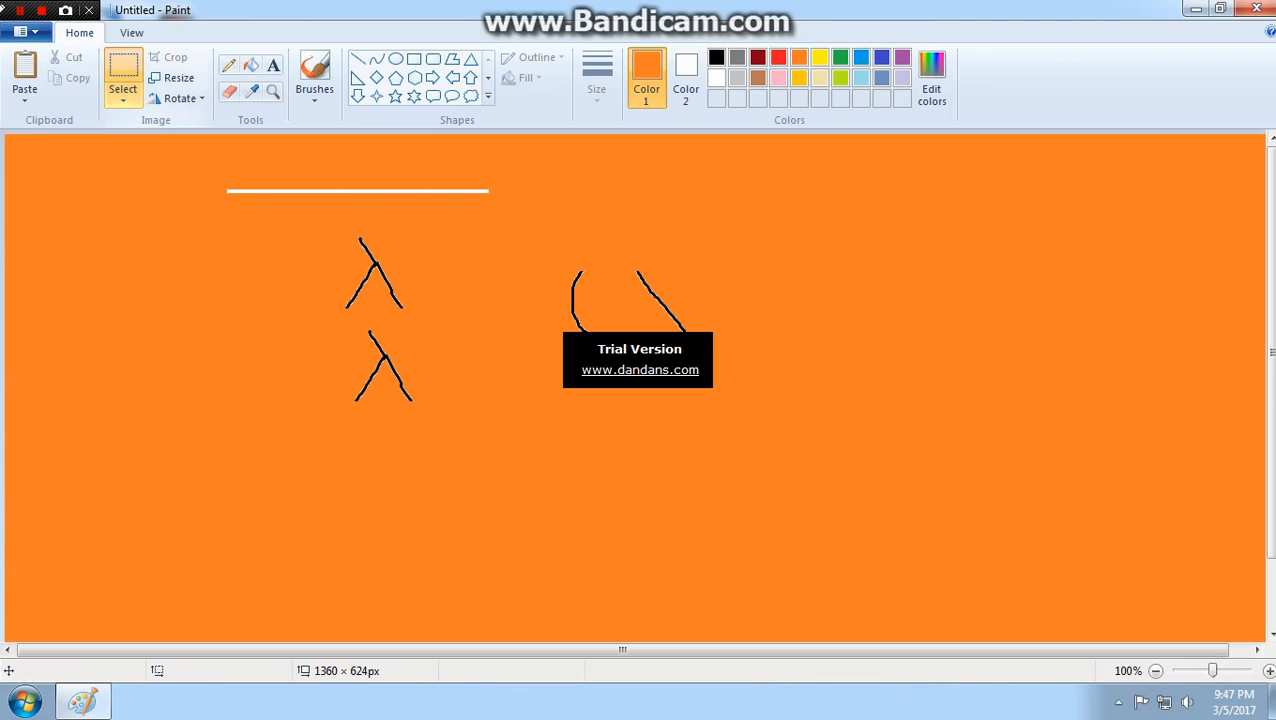
- Outline the upper forked figure with a free-form selection, shift it slightly and clear the selection
left_click(123, 93)
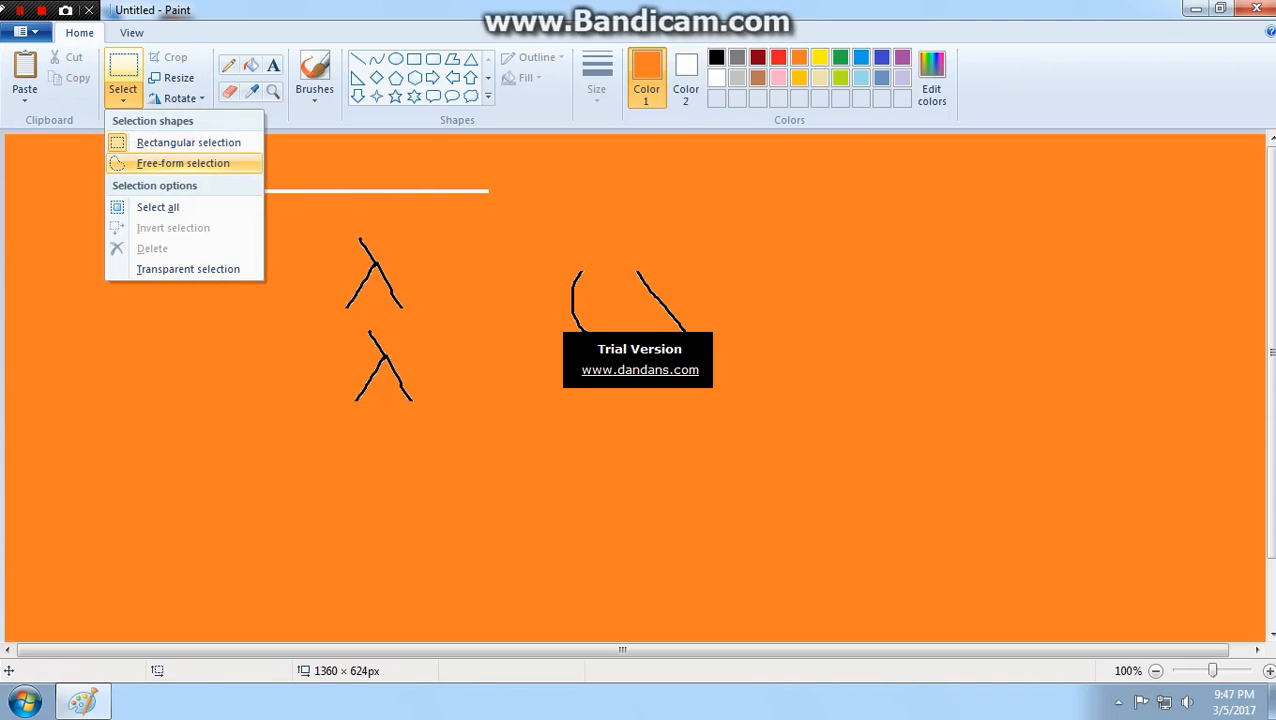
left_click(183, 163)
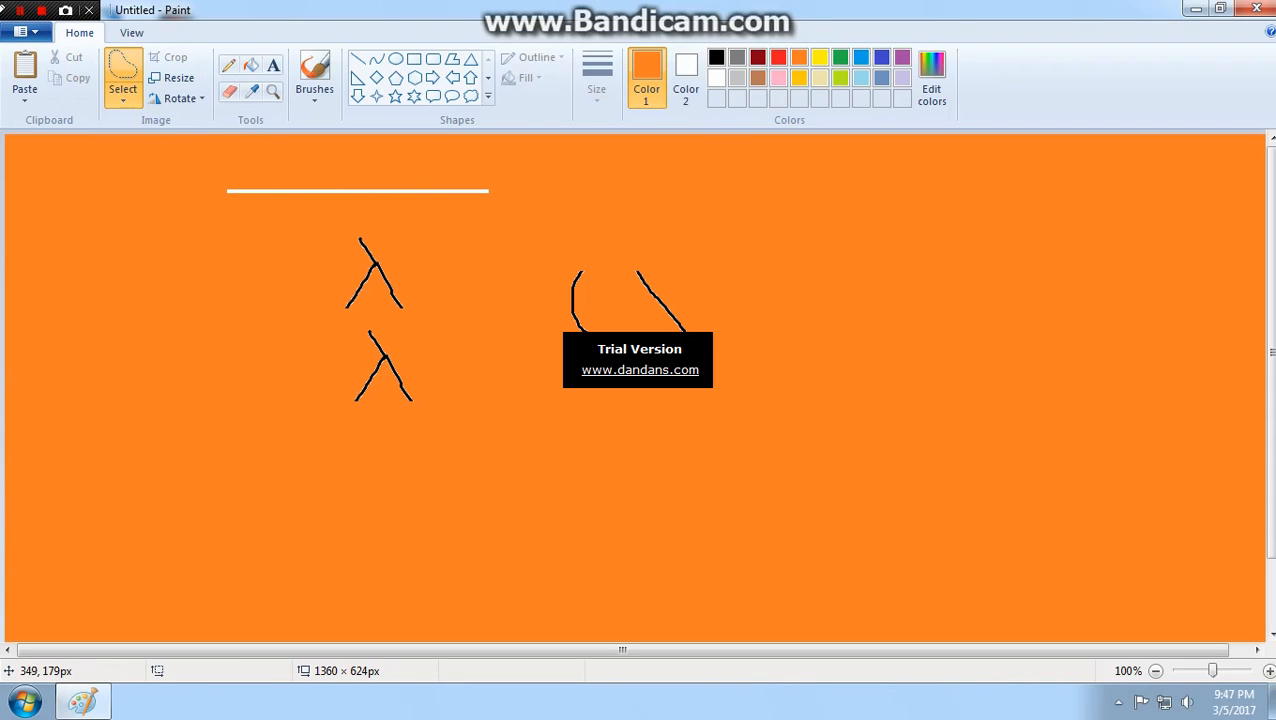
mouse_move(334, 301)
left_mouse_down()
mouse_move(358, 225)
mouse_move(408, 284)
mouse_move(418, 331)
mouse_move(385, 300)
mouse_move(362, 318)
mouse_move(334, 312)
mouse_move(335, 293)
mouse_move(329, 317)
mouse_move(190, 293)
mouse_move(355, 255)
mouse_move(548, 338)
mouse_move(433, 313)
mouse_move(392, 320)
mouse_move(406, 311)
left_mouse_up()
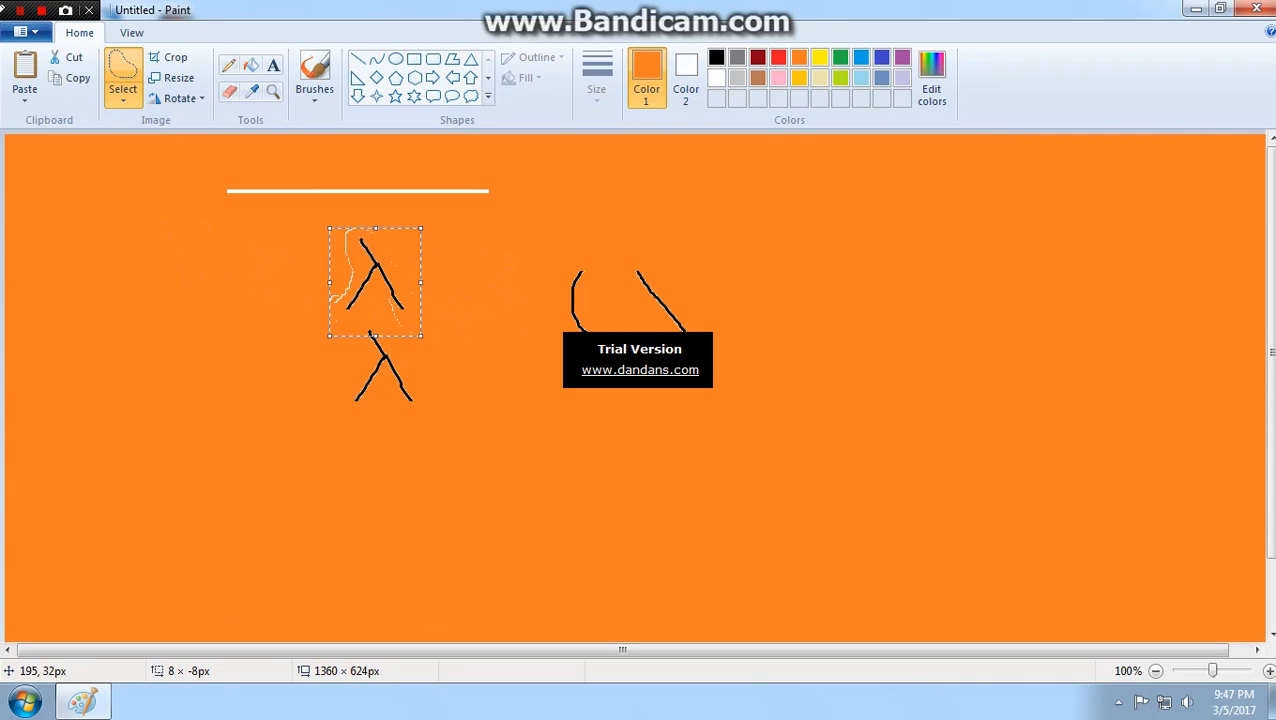
left_click(123, 98)
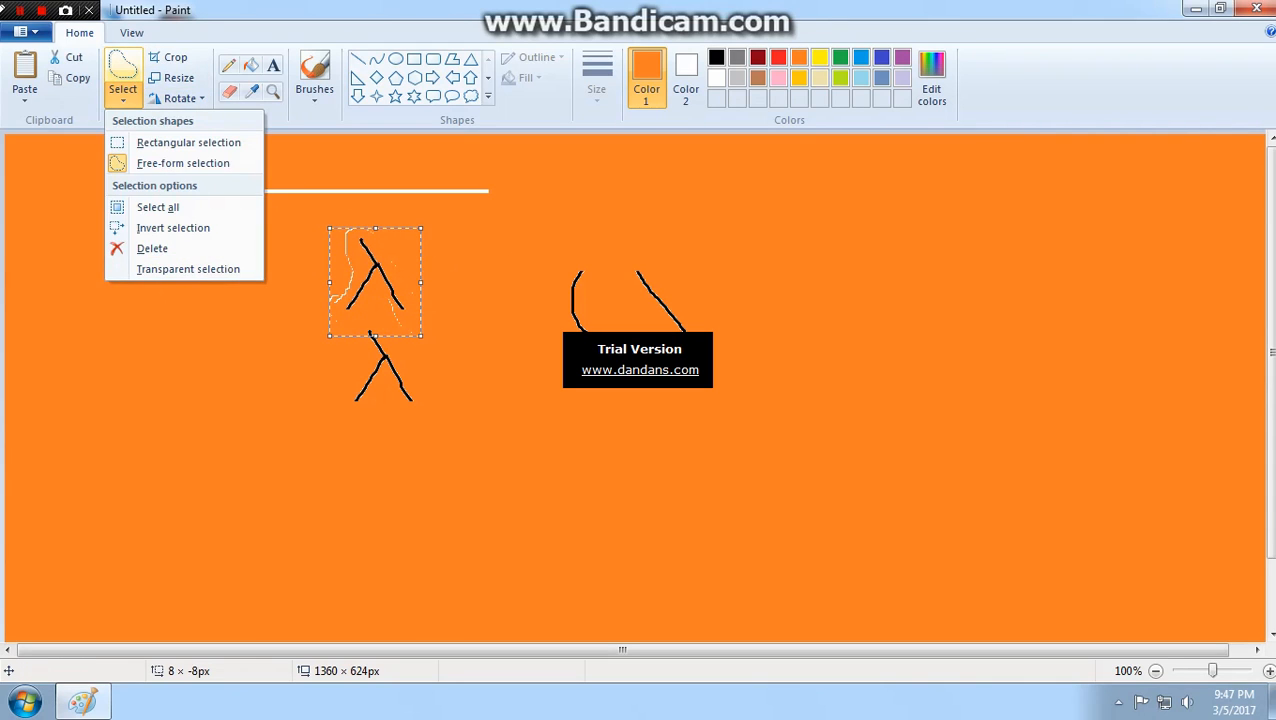
left_click(360, 457)
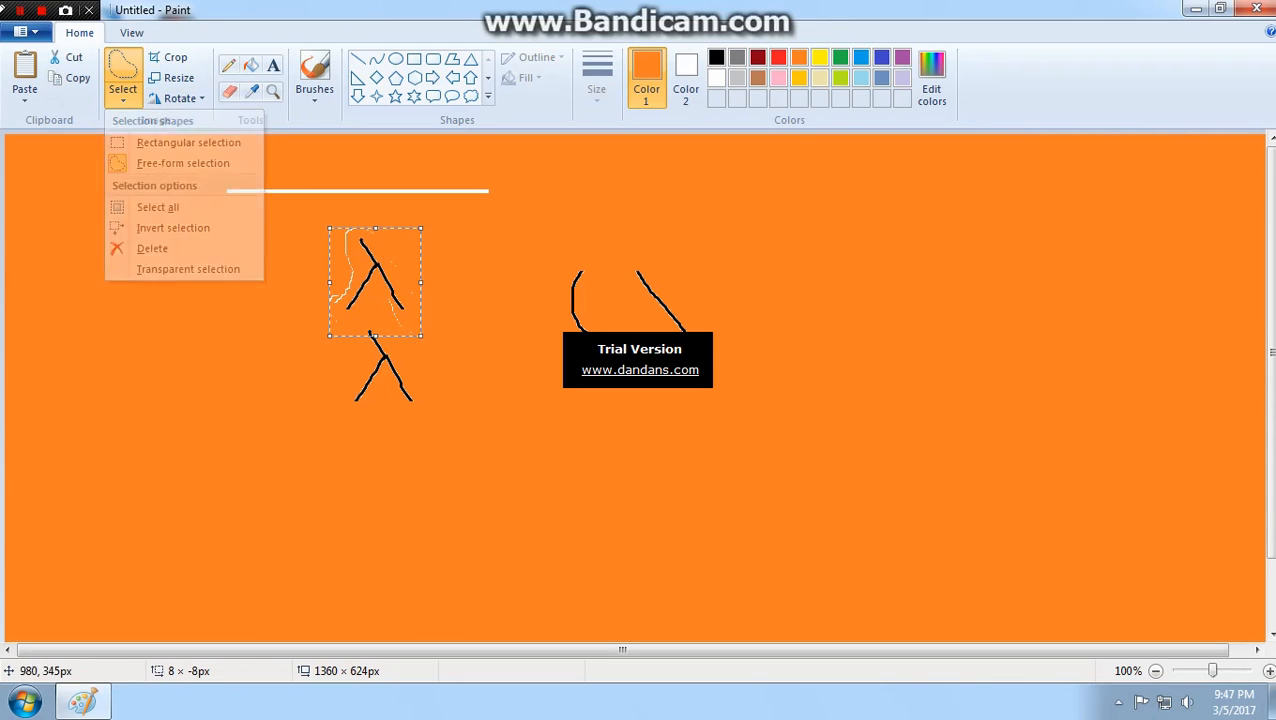
left_click(166, 181)
left_click_drag(118, 146, 792, 562)
left_click(866, 444)
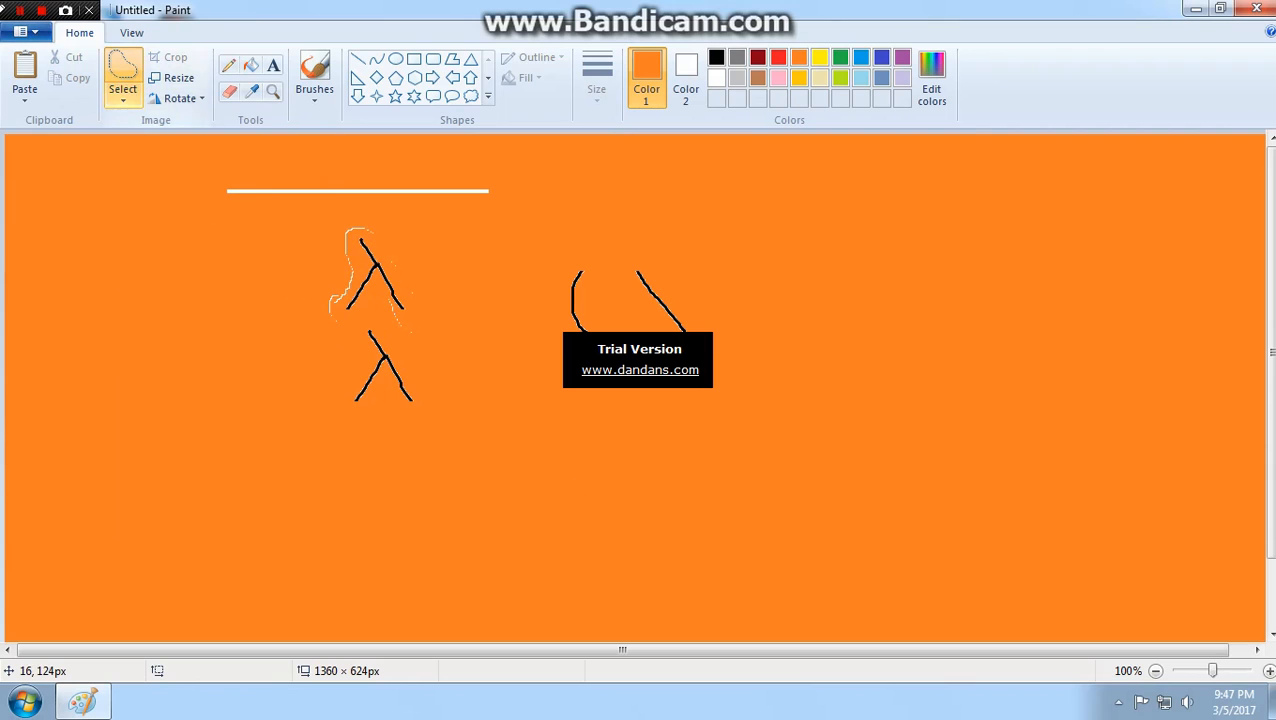
- Select the entire picture, delete it and undo the deletion
left_click(123, 98)
left_click(158, 207)
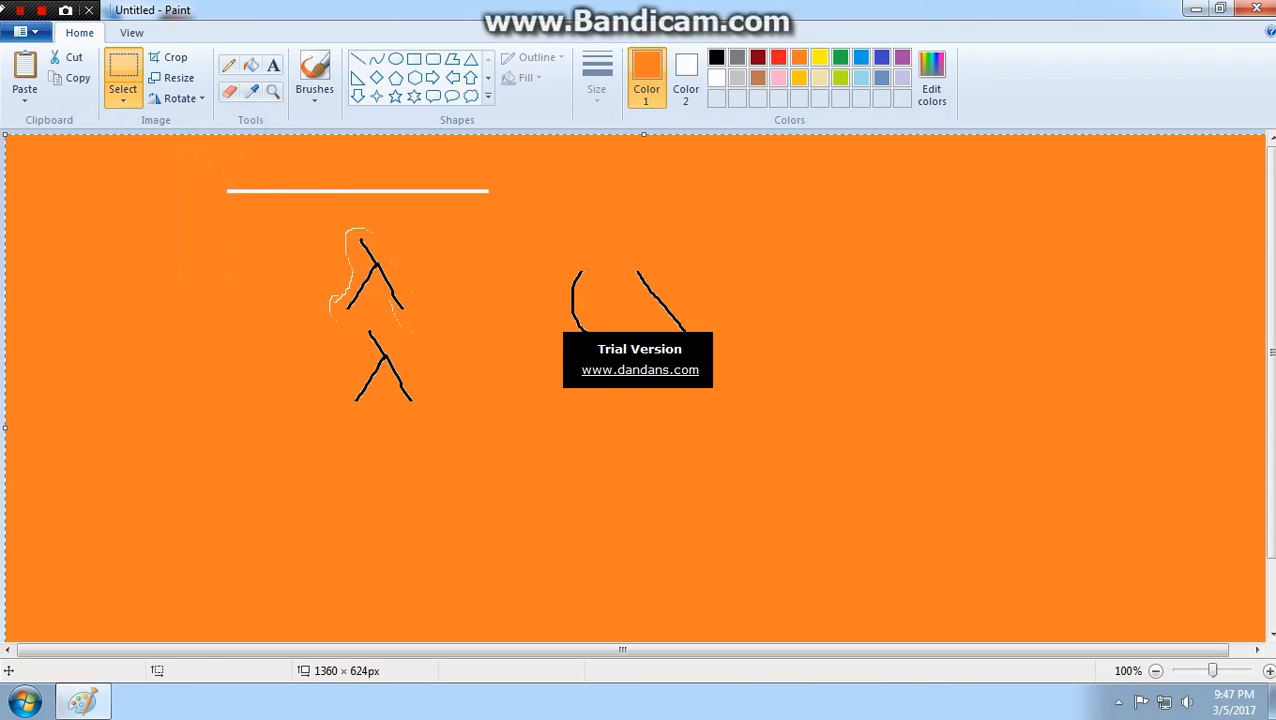
left_click_drag(400, 330, 562, 384)
key("Delete")
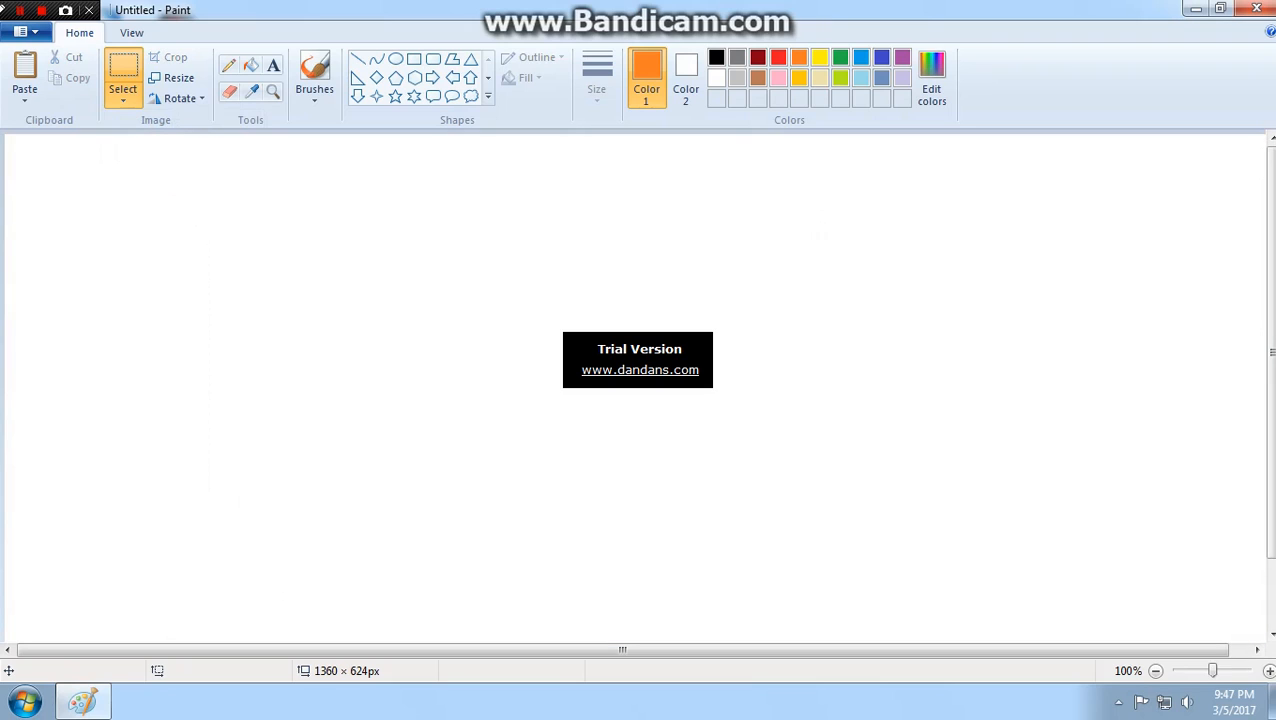
key("ctrl+z")
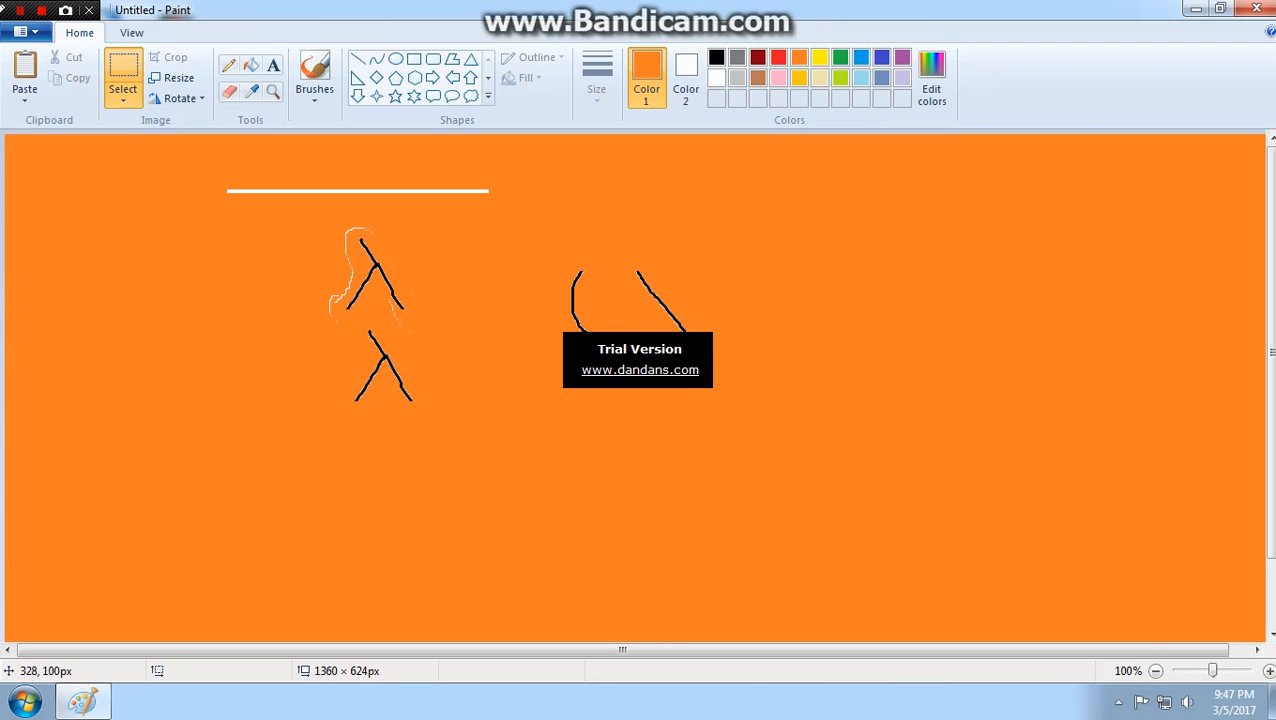
- Outline a wider area around the upper forked figure with a free-form selection
left_click(123, 92)
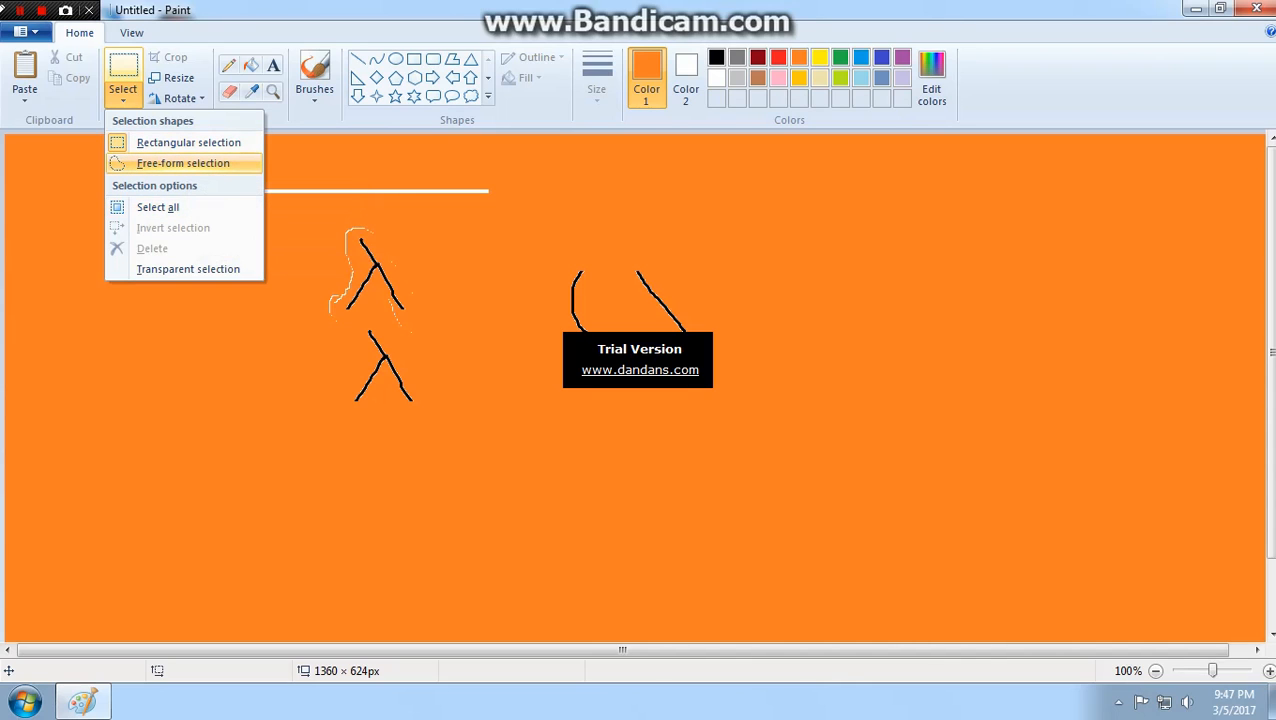
left_click(281, 213)
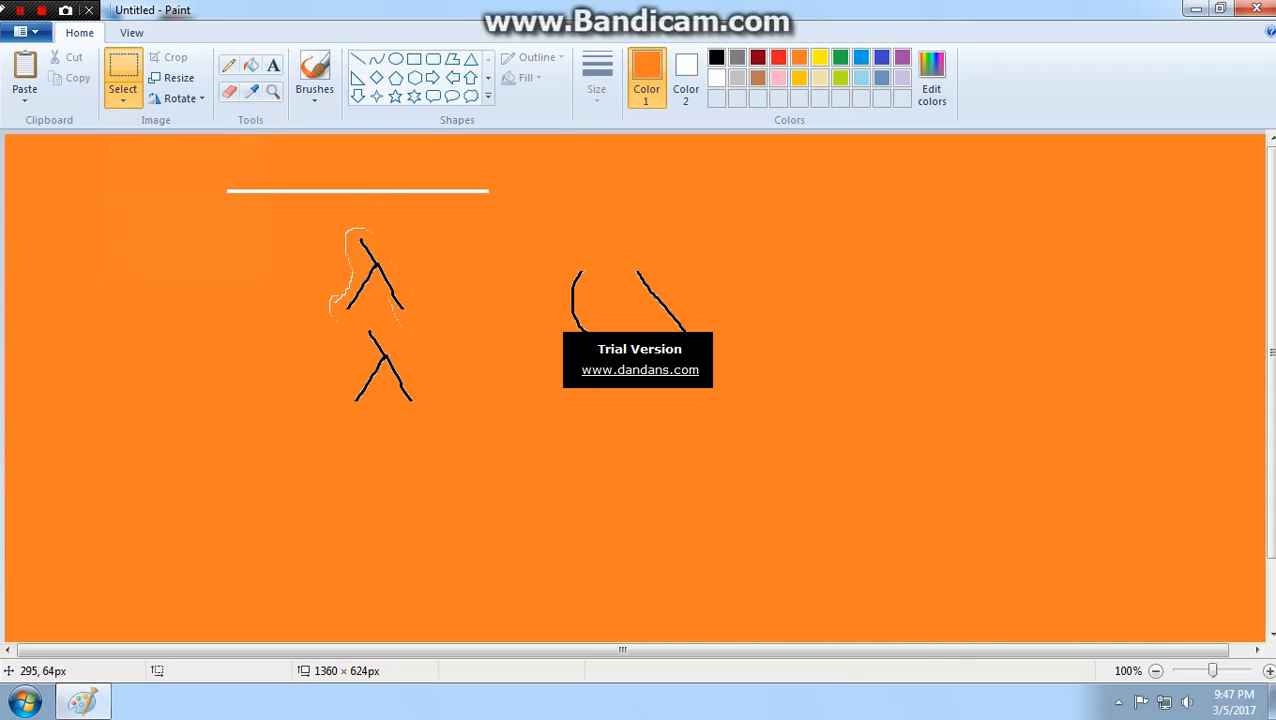
left_click(123, 95)
left_click(183, 163)
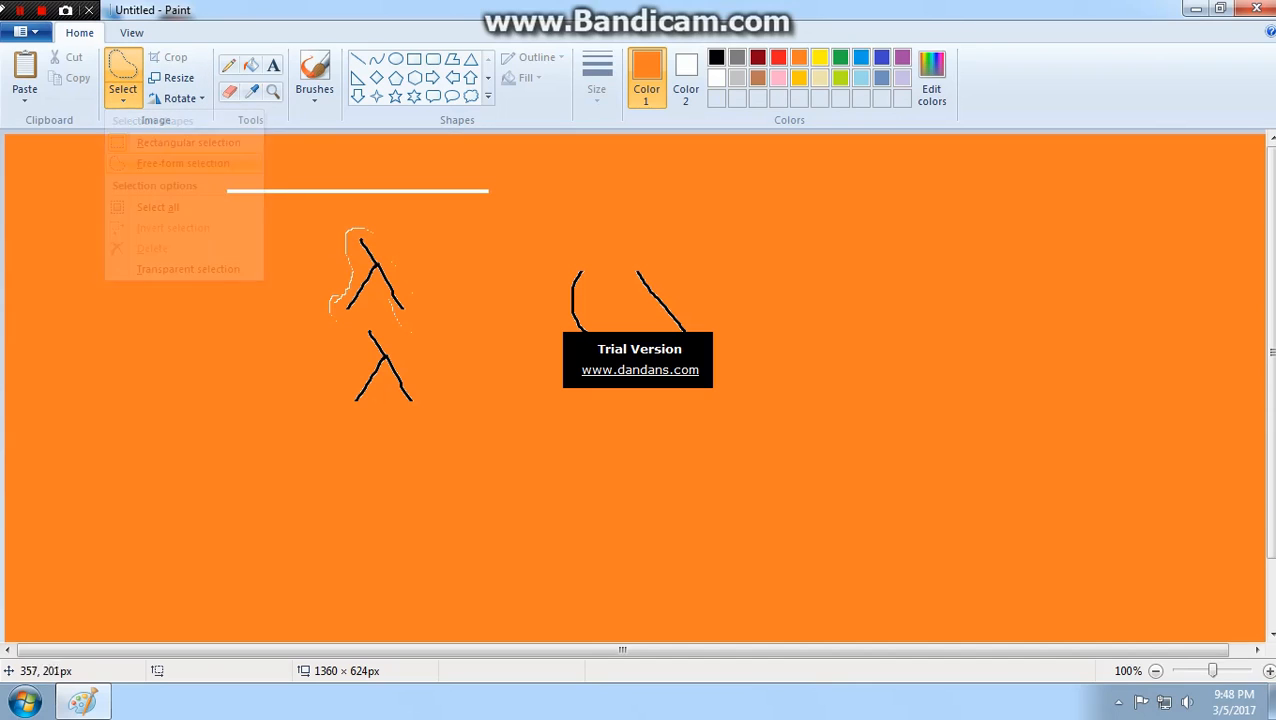
mouse_move(330, 226)
left_mouse_down()
mouse_move(293, 308)
mouse_move(362, 352)
mouse_move(438, 312)
mouse_move(415, 210)
mouse_move(322, 235)
left_mouse_up()
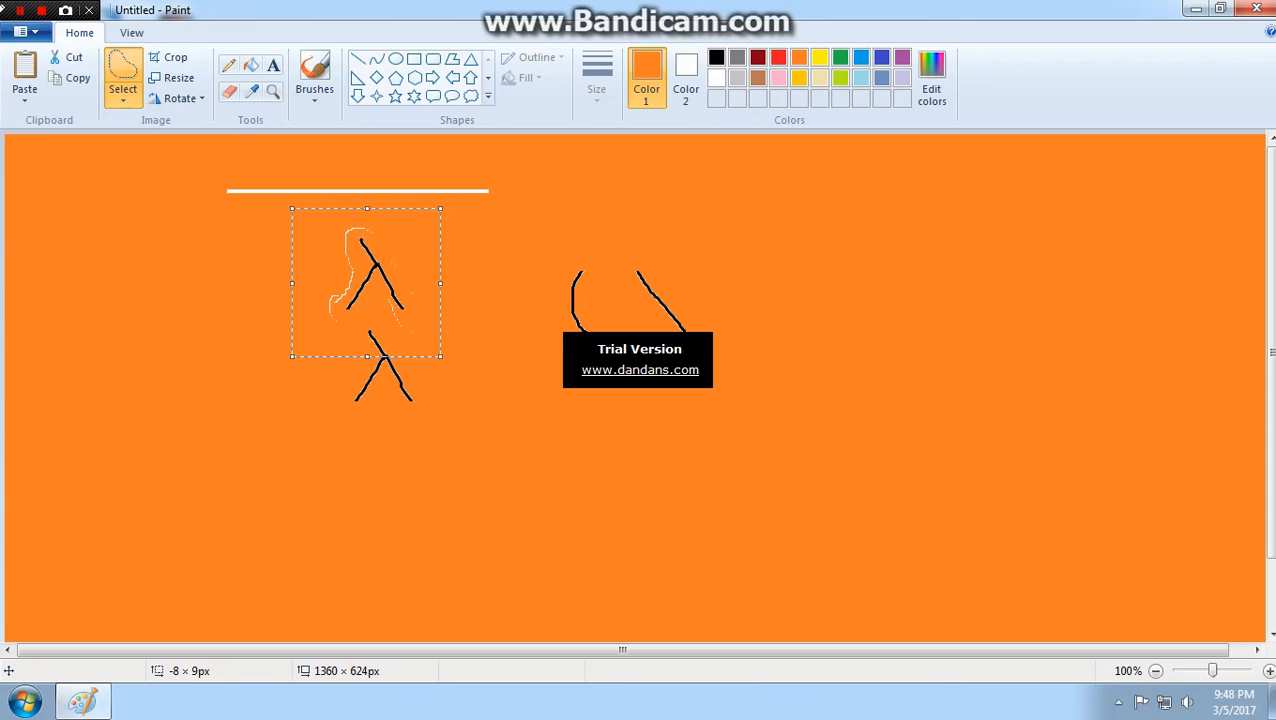
- Invert the selection, move the rest of the picture down and slightly right, and undo the move
left_click(123, 98)
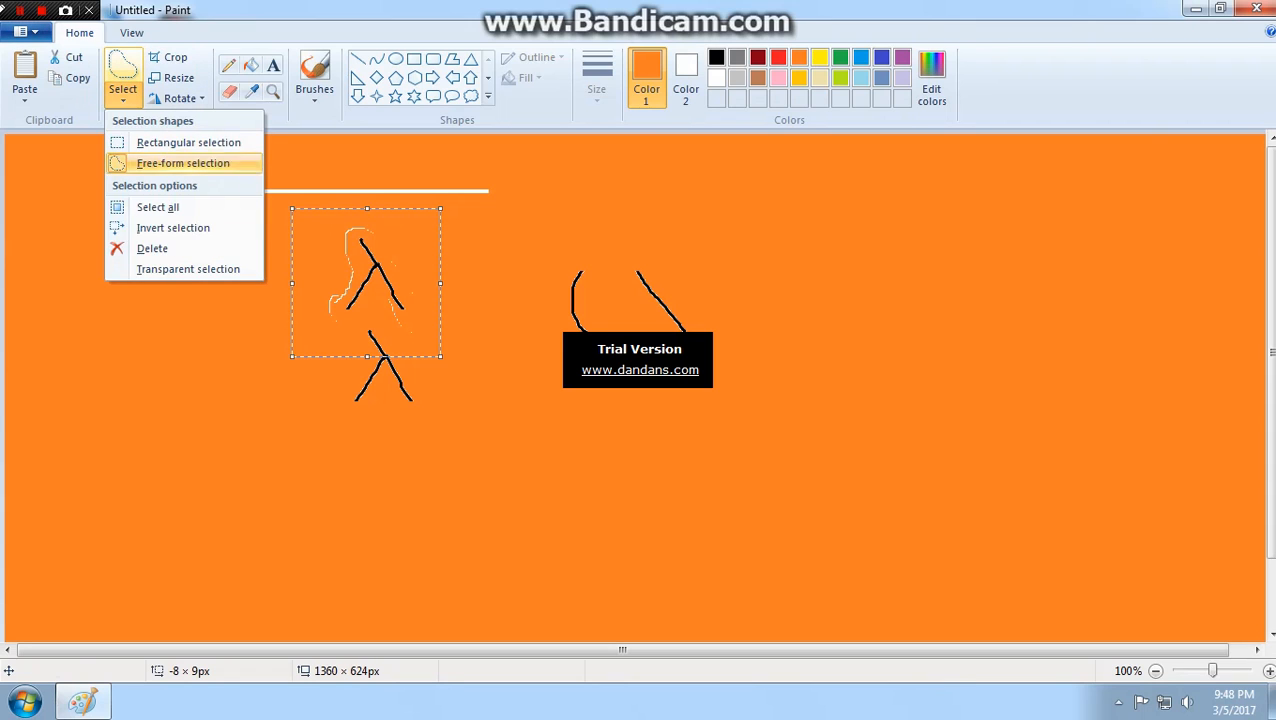
left_click(173, 228)
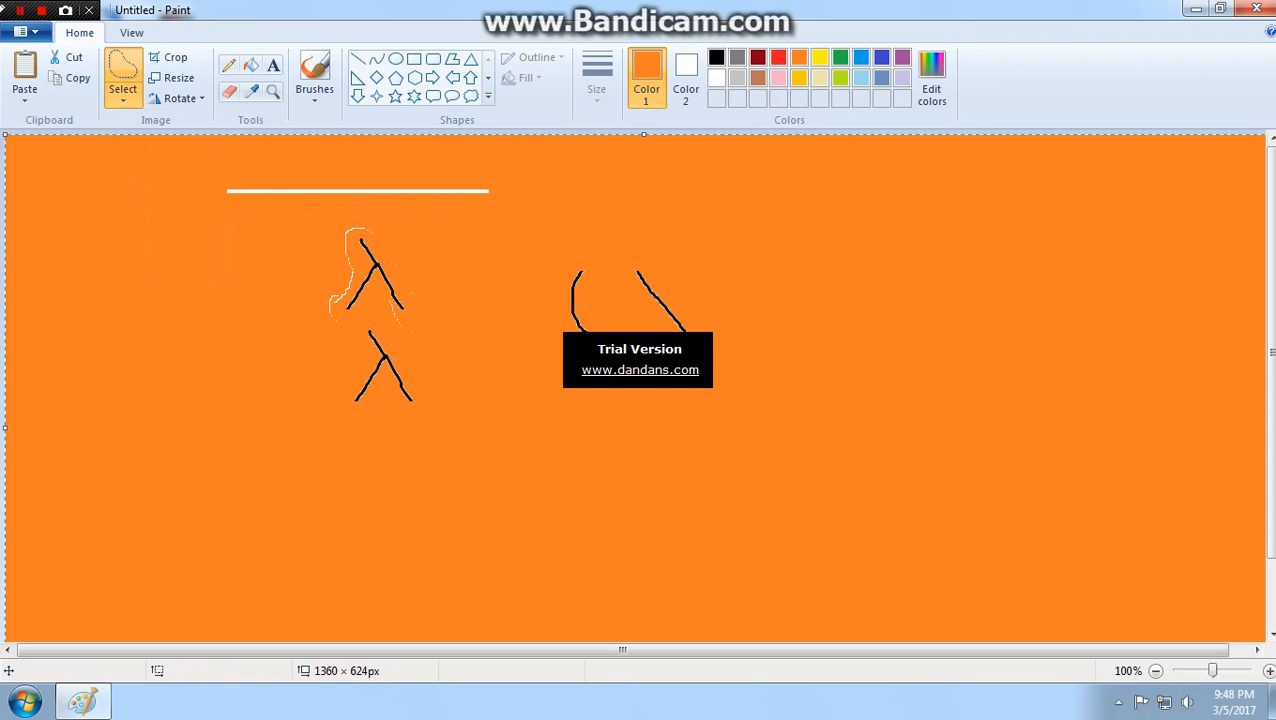
left_click_drag(442, 162, 503, 431)
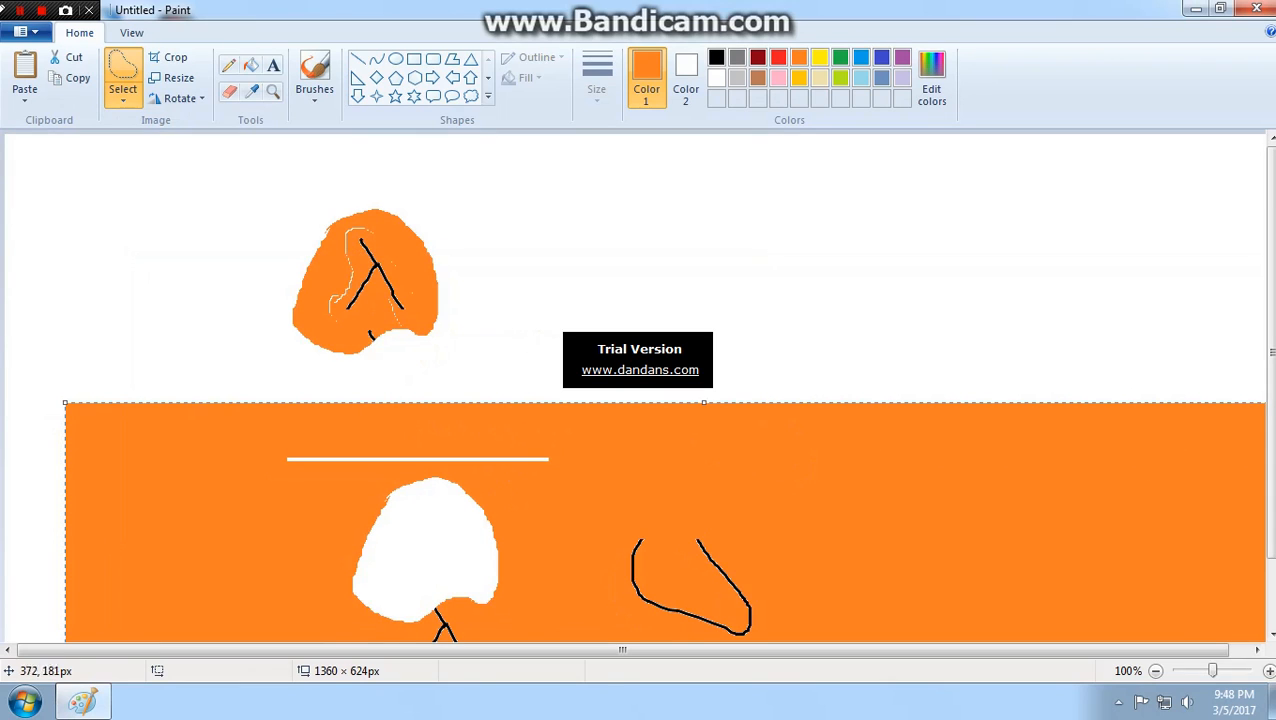
key("ctrl+z")
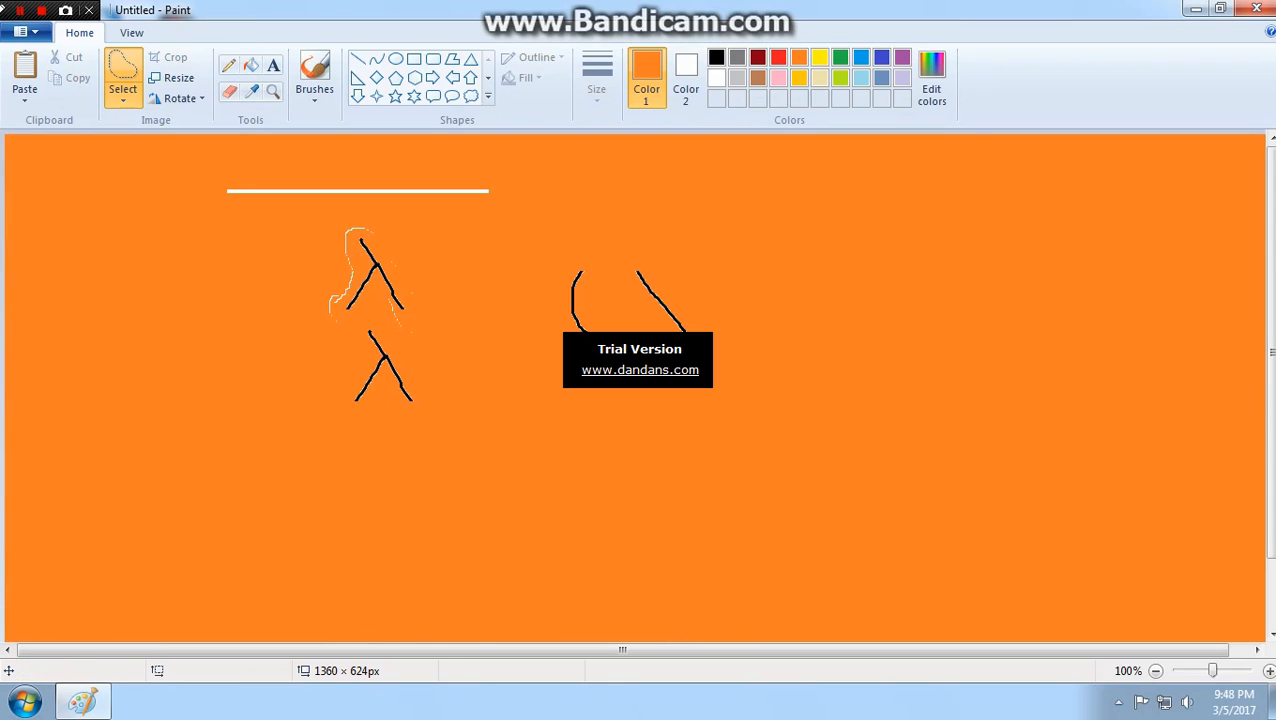
- Enclose the lines and forked figures in a rectangular selection about 672 × 491 px and try to delete its contents
left_click(123, 97)
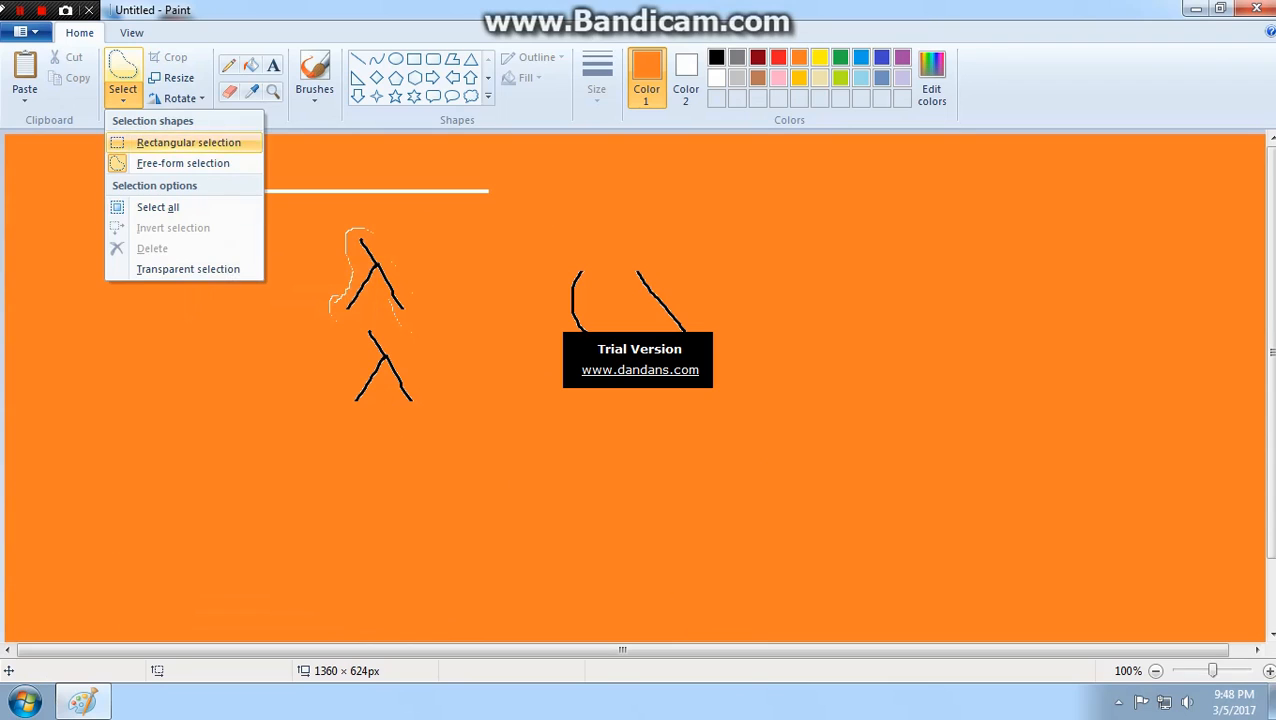
left_click(189, 143)
left_click_drag(178, 147, 809, 605)
left_click(123, 98)
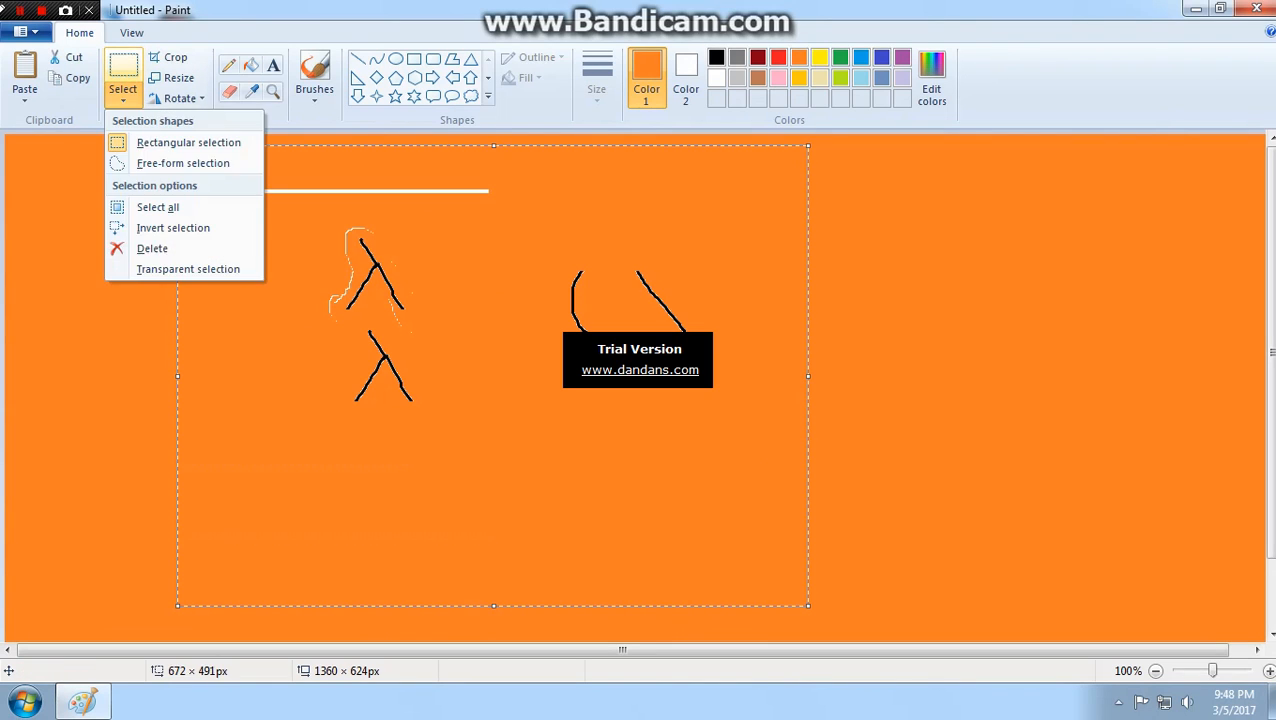
left_click(152, 248)
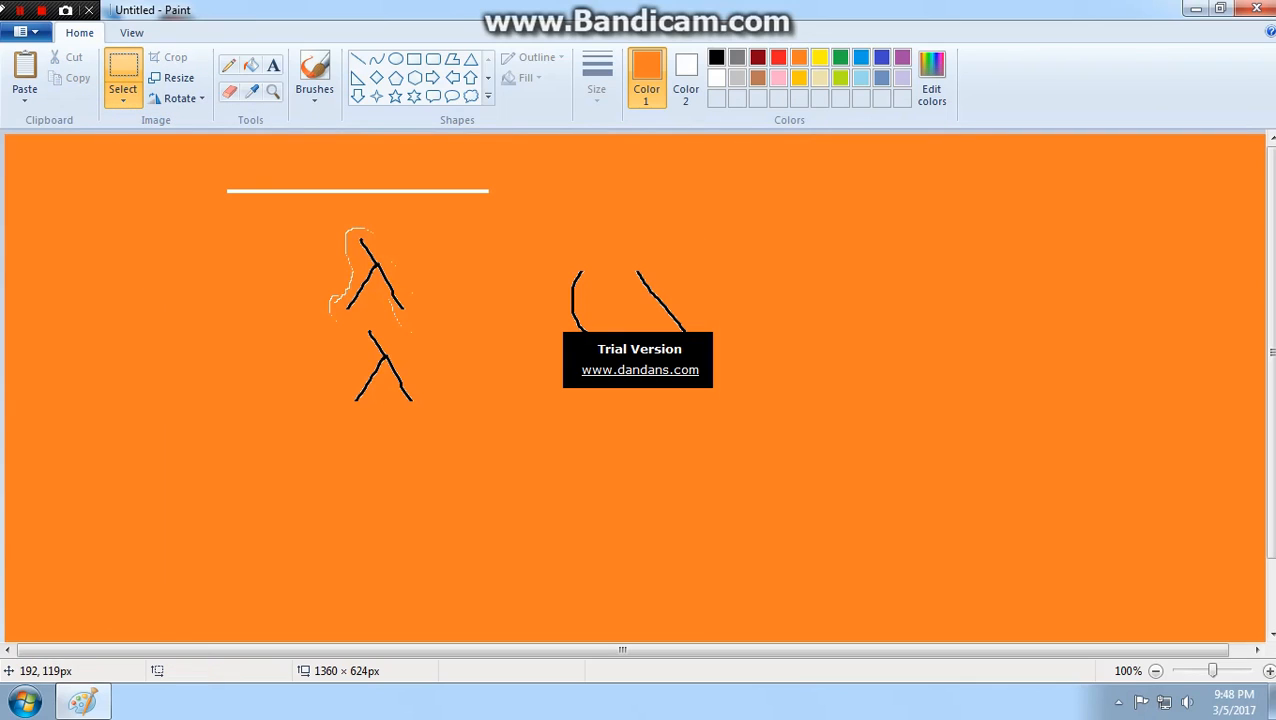
- Select the entire picture and delete it to leave a blank canvas
key("ctrl+a")
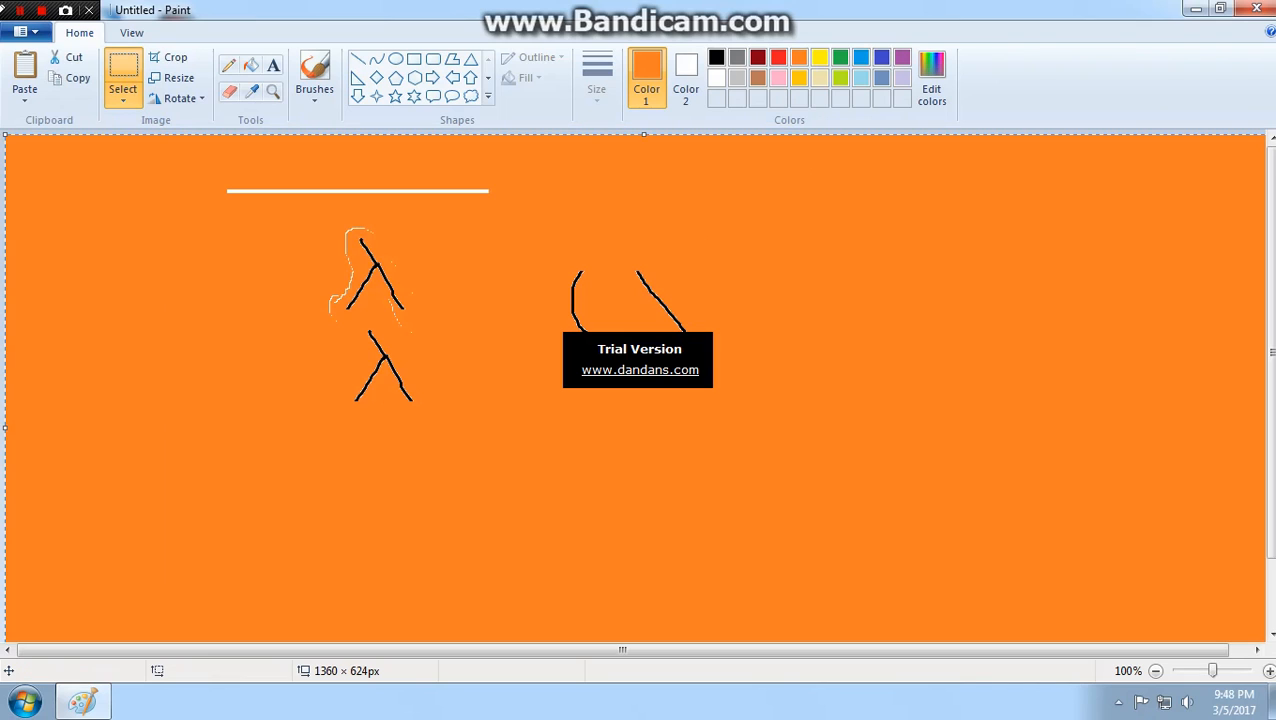
left_click(123, 98)
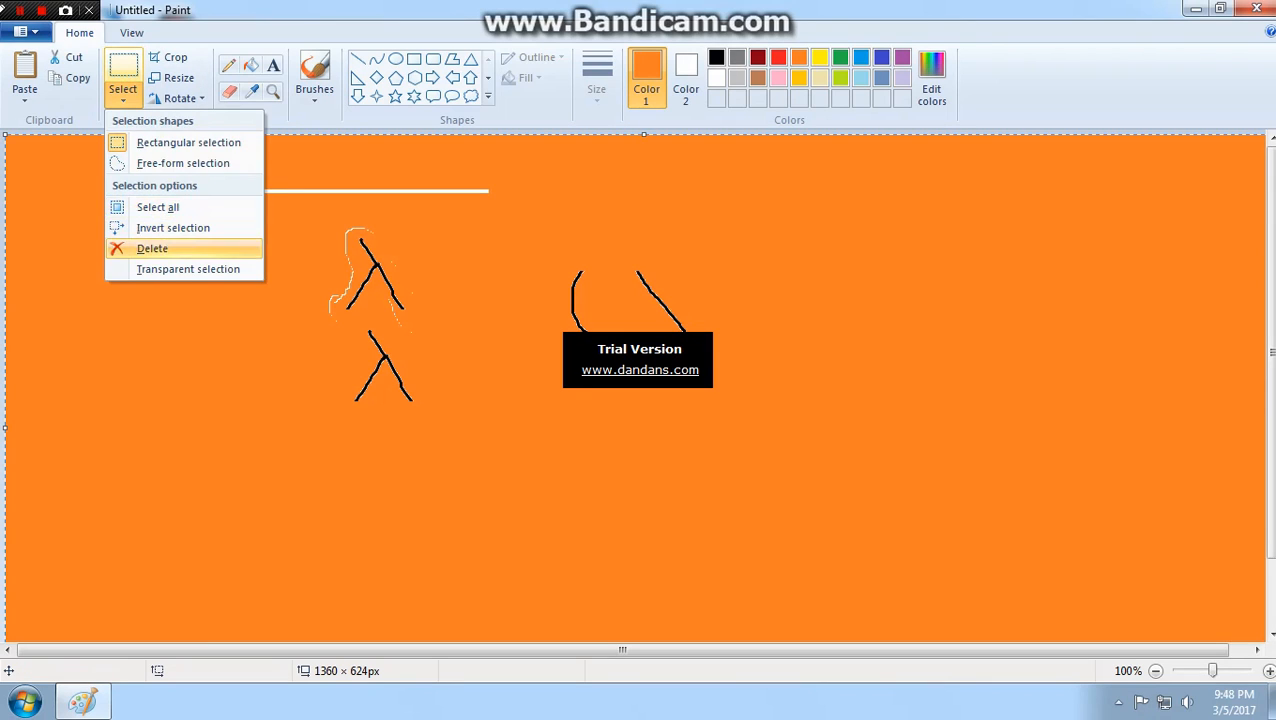
left_click(152, 248)
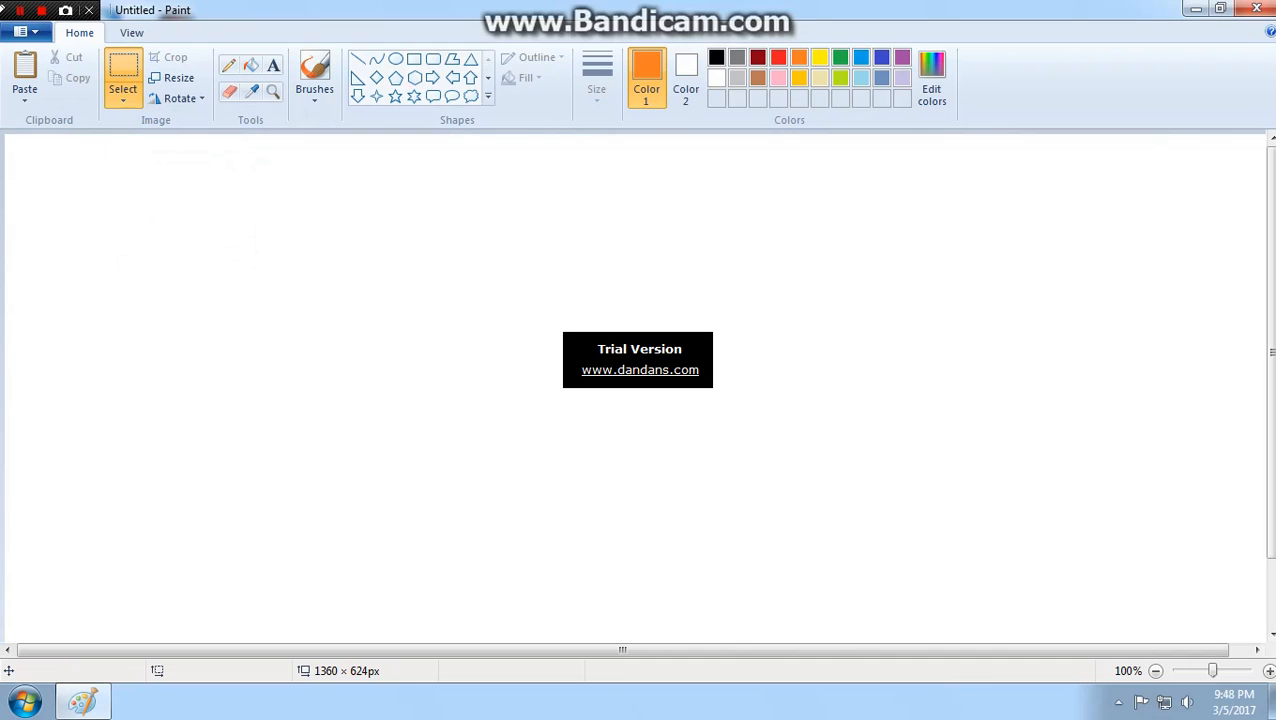
- Draw an orange circle about 227 × 223 px near the canvas centre and fill it with orange
left_click(396, 59)
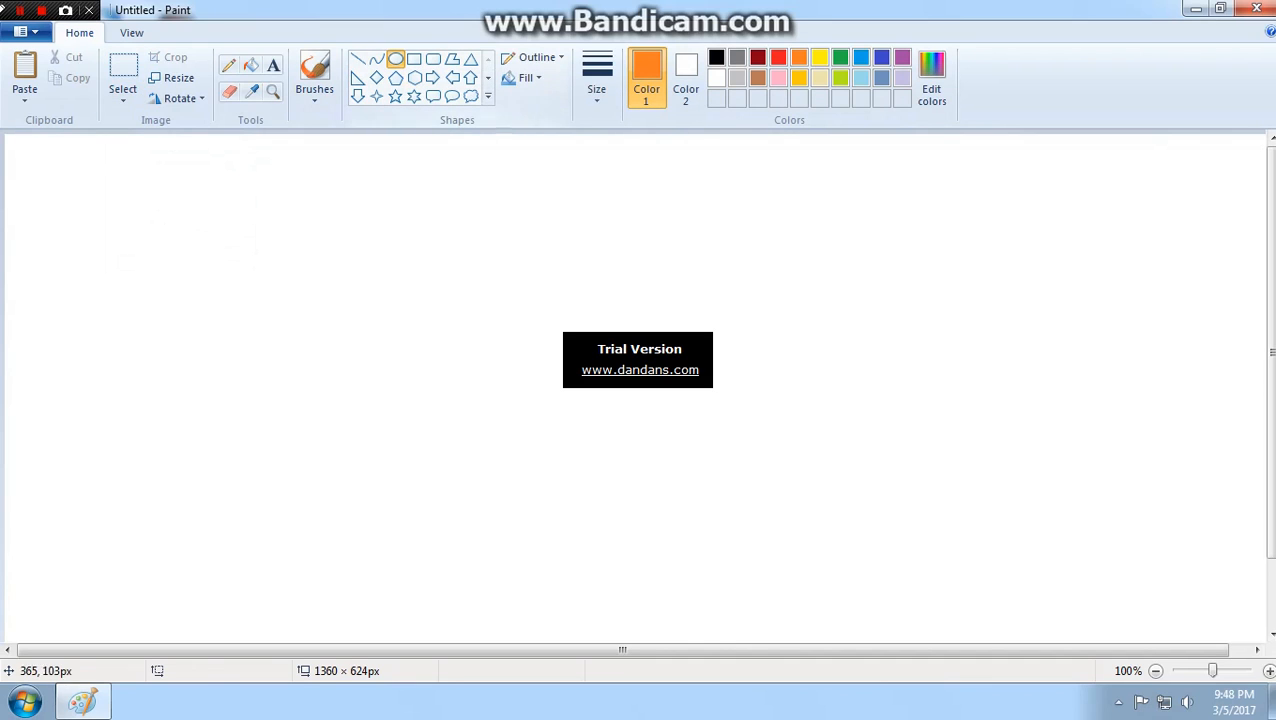
mouse_move(346, 226)
left_mouse_down()
mouse_move(490, 420)
mouse_move(570, 416)
mouse_move(560, 435)
left_mouse_up()
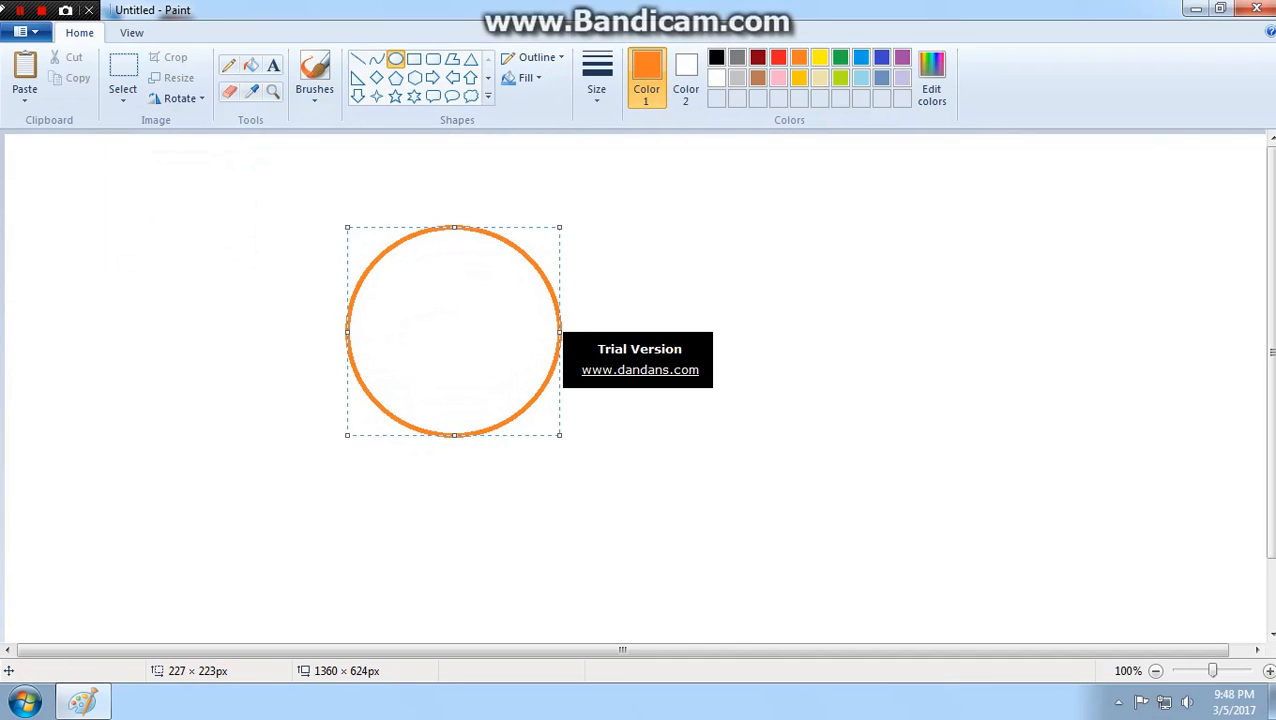
left_click(250, 65)
left_click(455, 326)
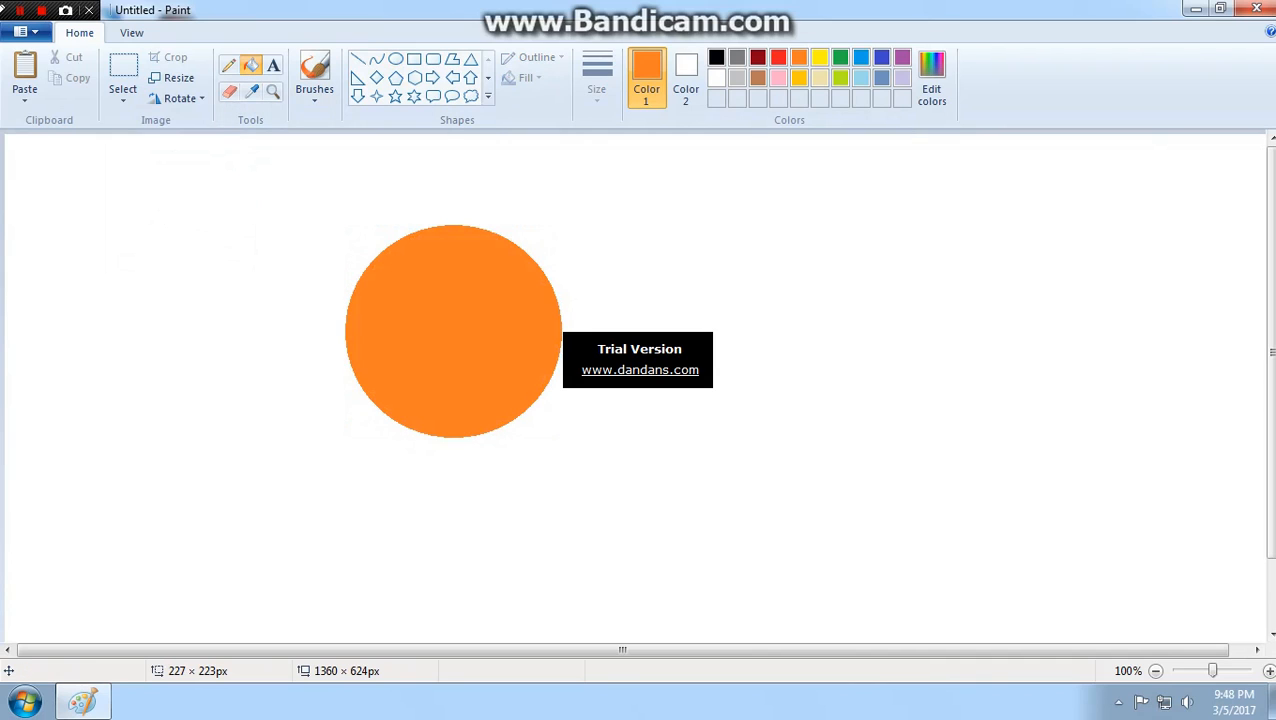
- Enclose the orange circle in a rectangular selection about 419 × 367 px and move it slightly right and down
left_click(123, 70)
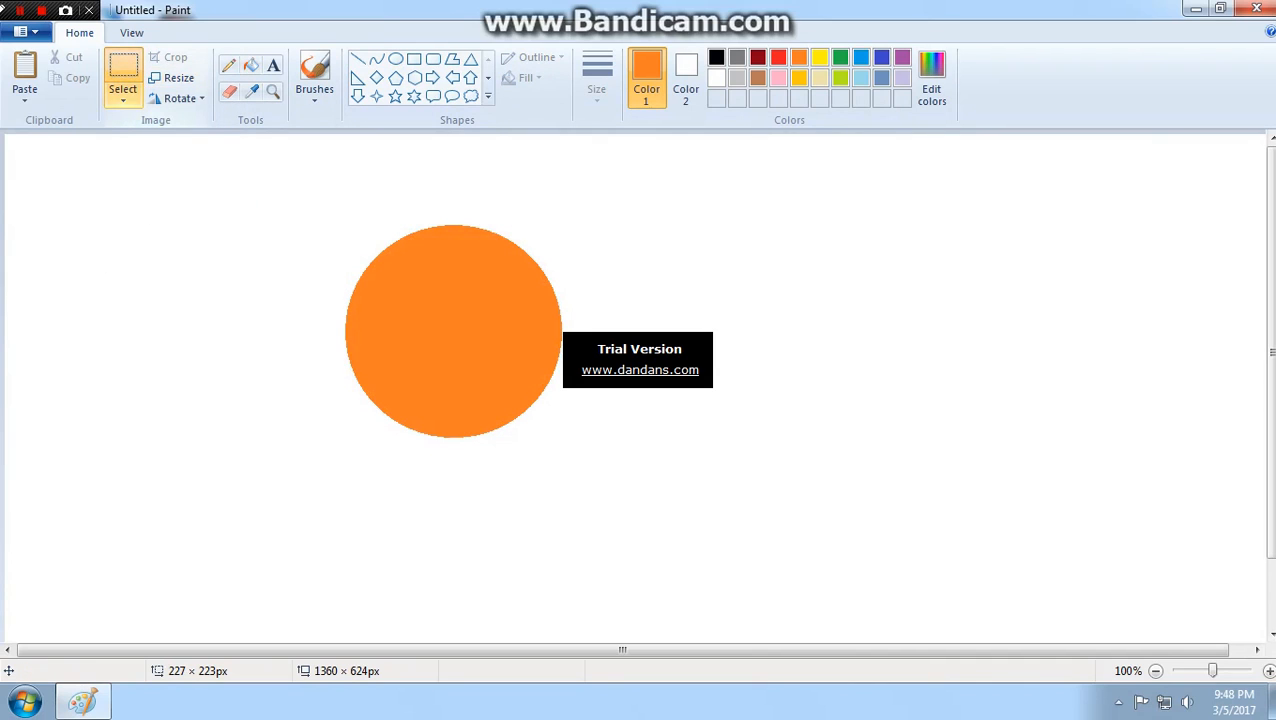
left_click(123, 100)
left_click(185, 140)
left_click_drag(226, 167, 620, 512)
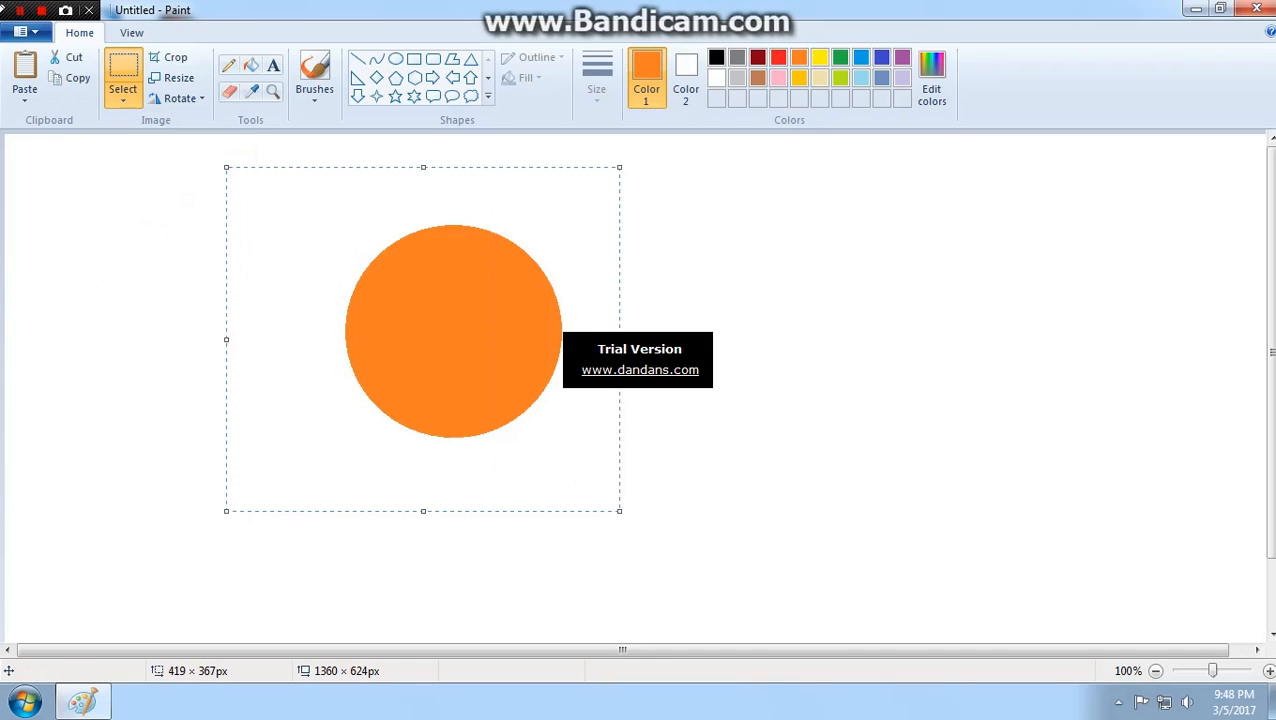
left_click_drag(453, 331, 472, 341)
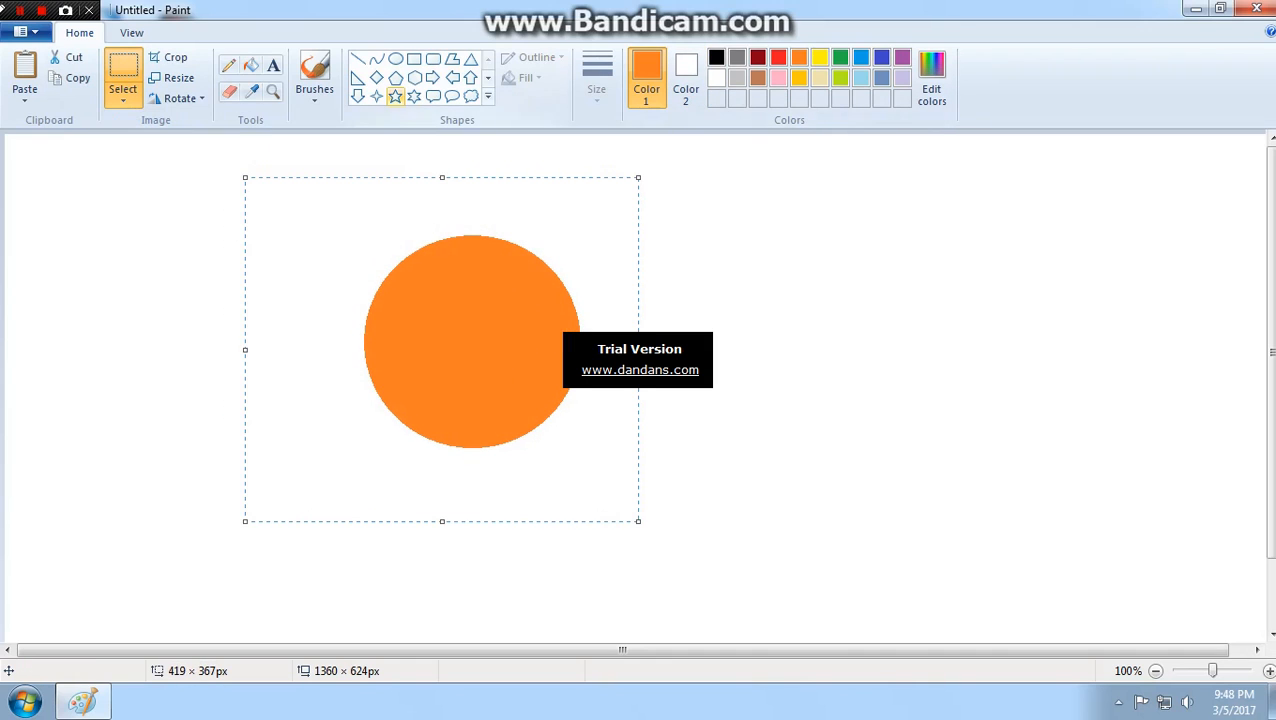
- Draw a pentagon about 144 × 138 px to the right of the circle, with a red outline and red fill
left_click(396, 77)
left_click_drag(652, 304, 787, 433)
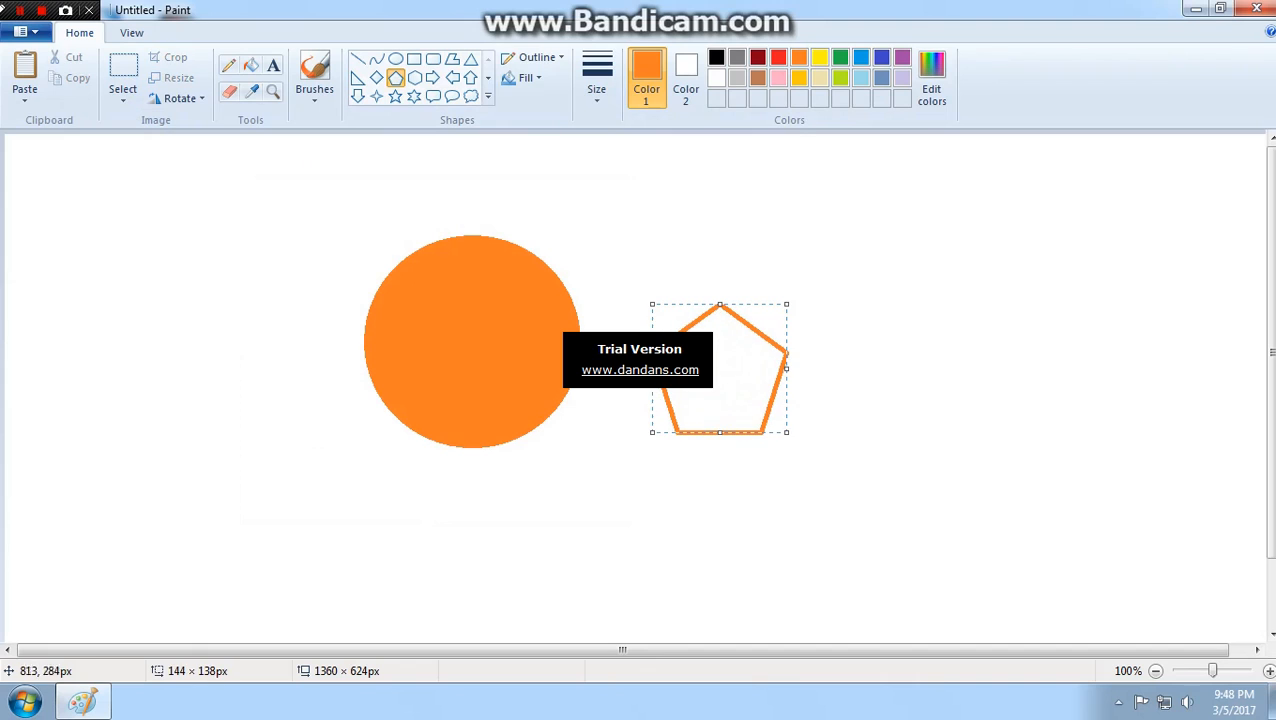
left_click(778, 57)
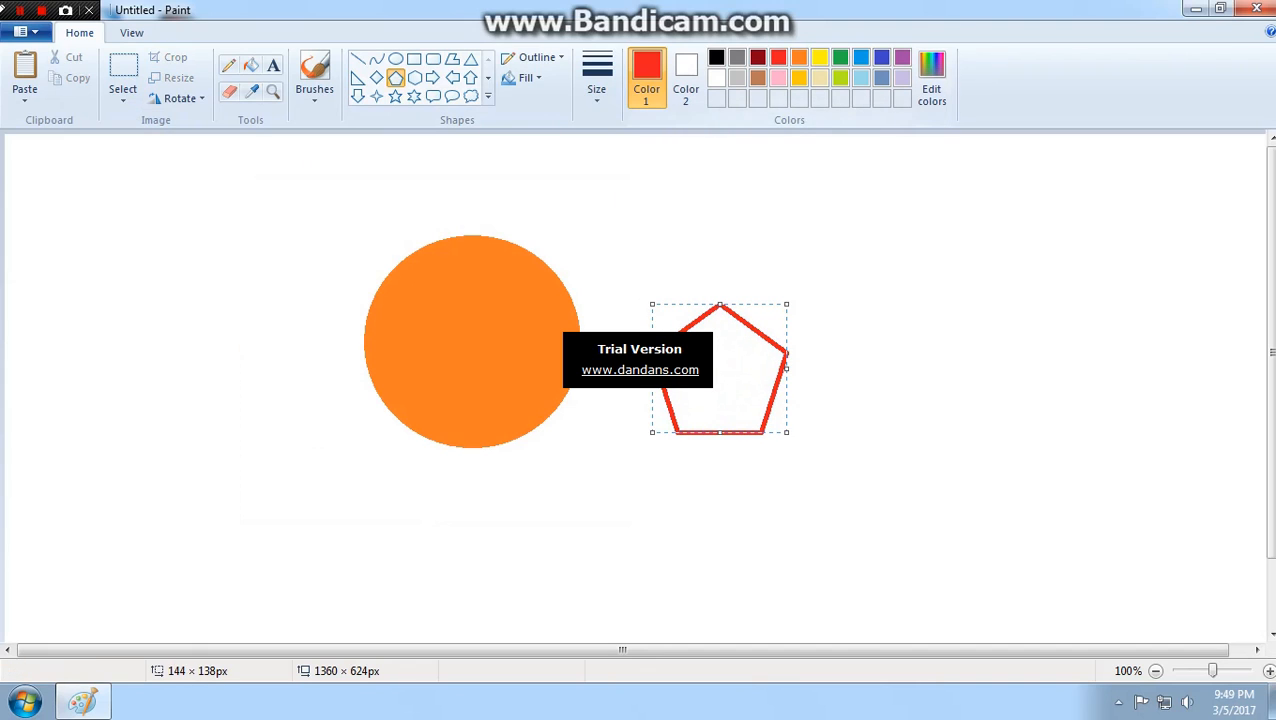
left_click_drag(718, 369, 718, 371)
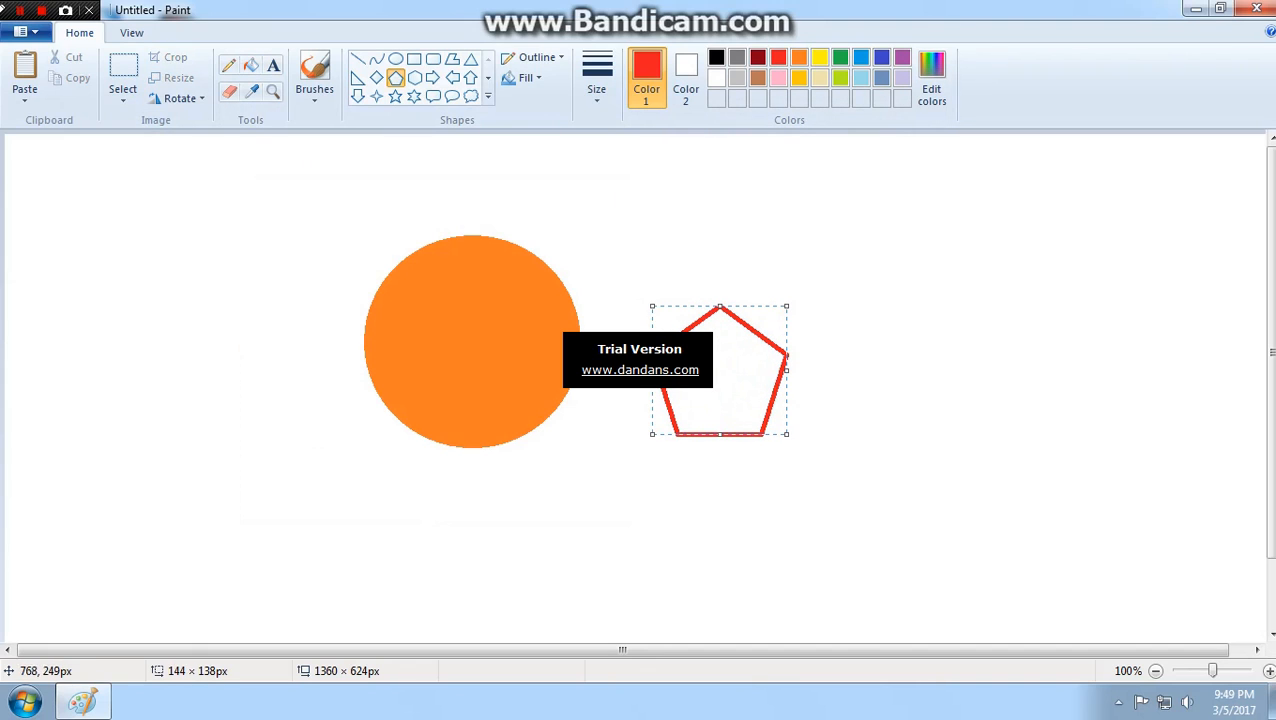
left_click(250, 66)
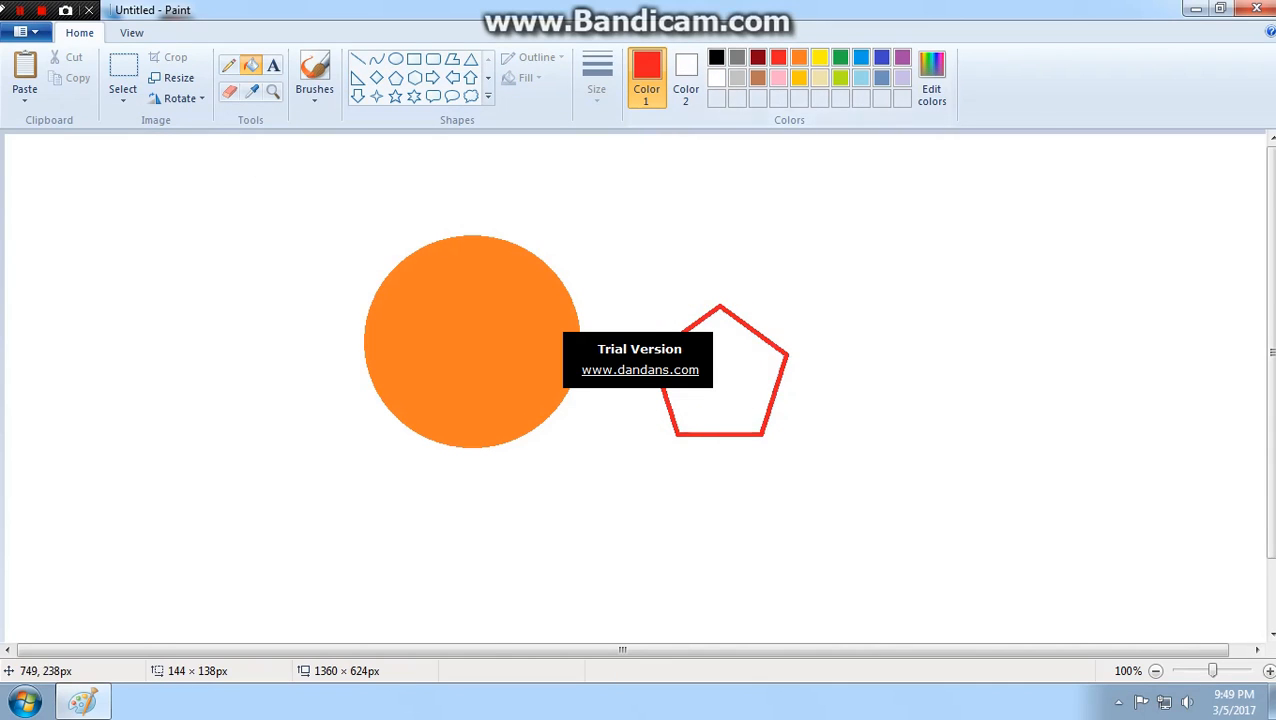
left_click(760, 383)
- Enclose the red pentagon in a rectangular selection about 233 × 268 px and move it slightly right and up
left_click(123, 72)
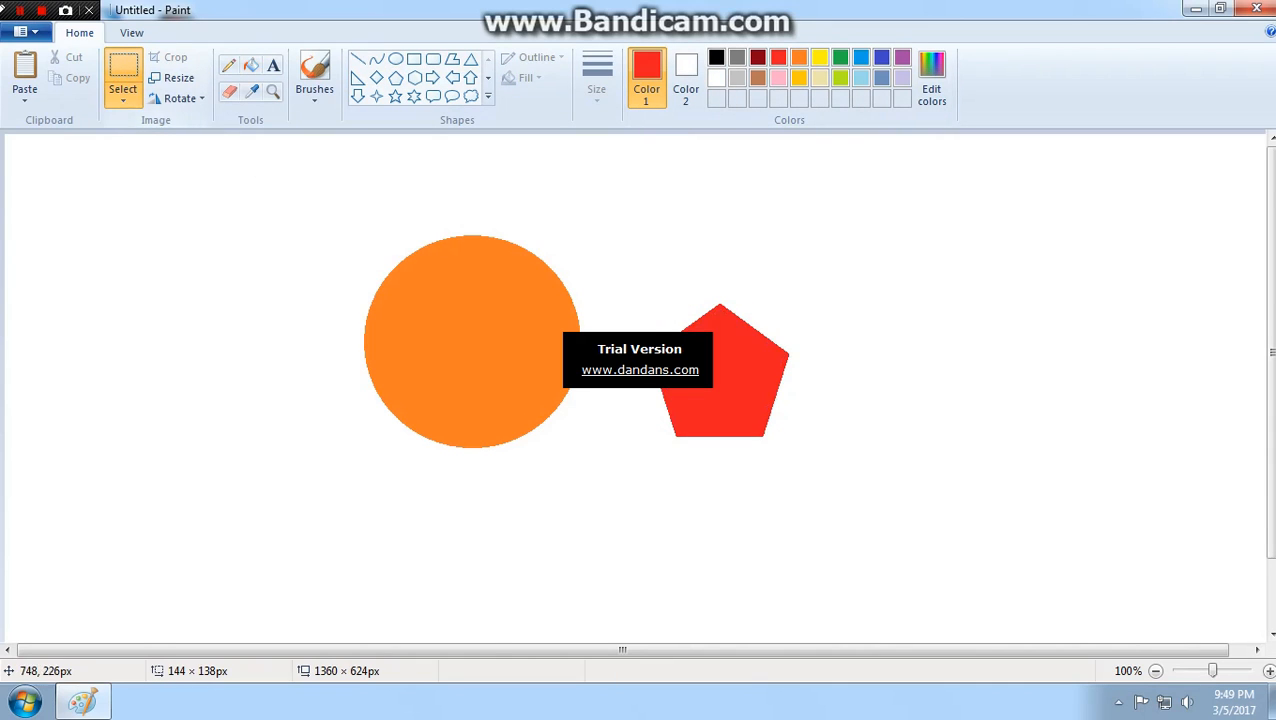
mouse_move(627, 276)
left_mouse_down()
mouse_move(756, 475)
mouse_move(845, 526)
left_mouse_up()
mouse_move(741, 448)
left_mouse_down()
mouse_move(530, 424)
mouse_move(497, 438)
mouse_move(761, 459)
mouse_move(533, 433)
mouse_move(633, 435)
mouse_move(542, 448)
mouse_move(536, 414)
mouse_move(821, 422)
left_mouse_up()
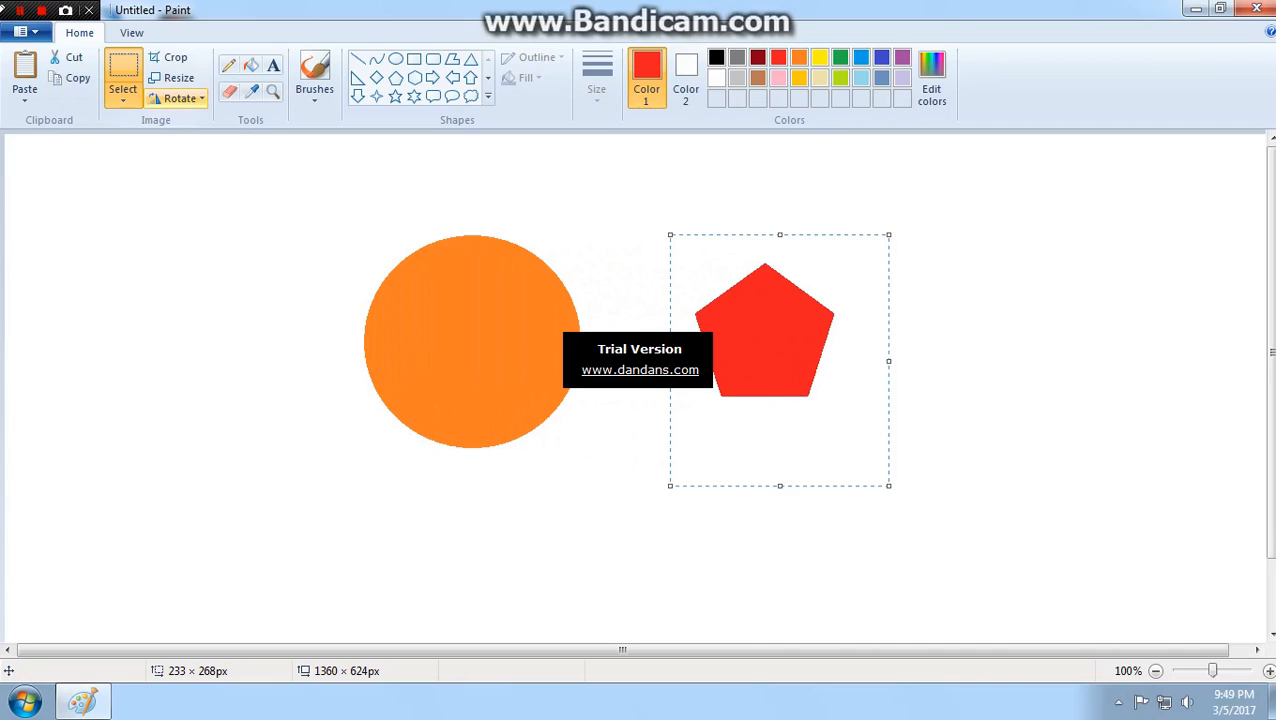
- Turn on transparent selection and move the pentagon, reselected with a rectangle about 214 × 226 px, onto the orange circle
left_click(123, 97)
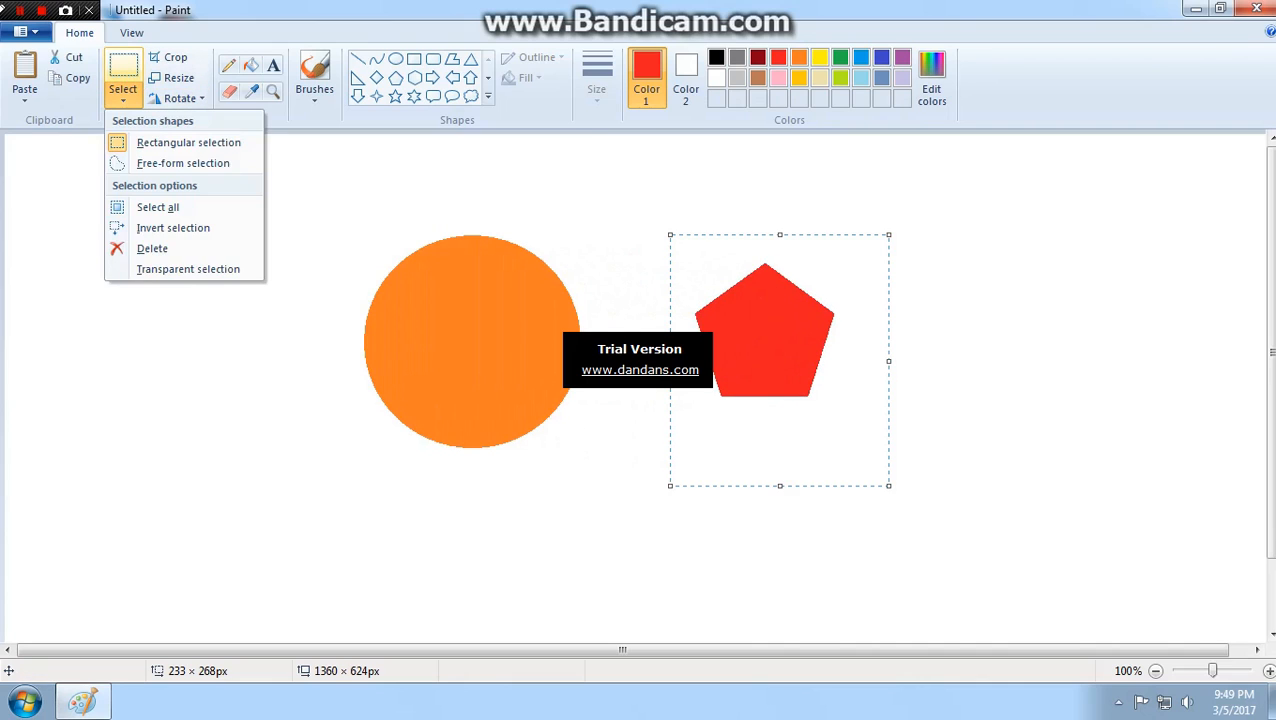
left_click(190, 269)
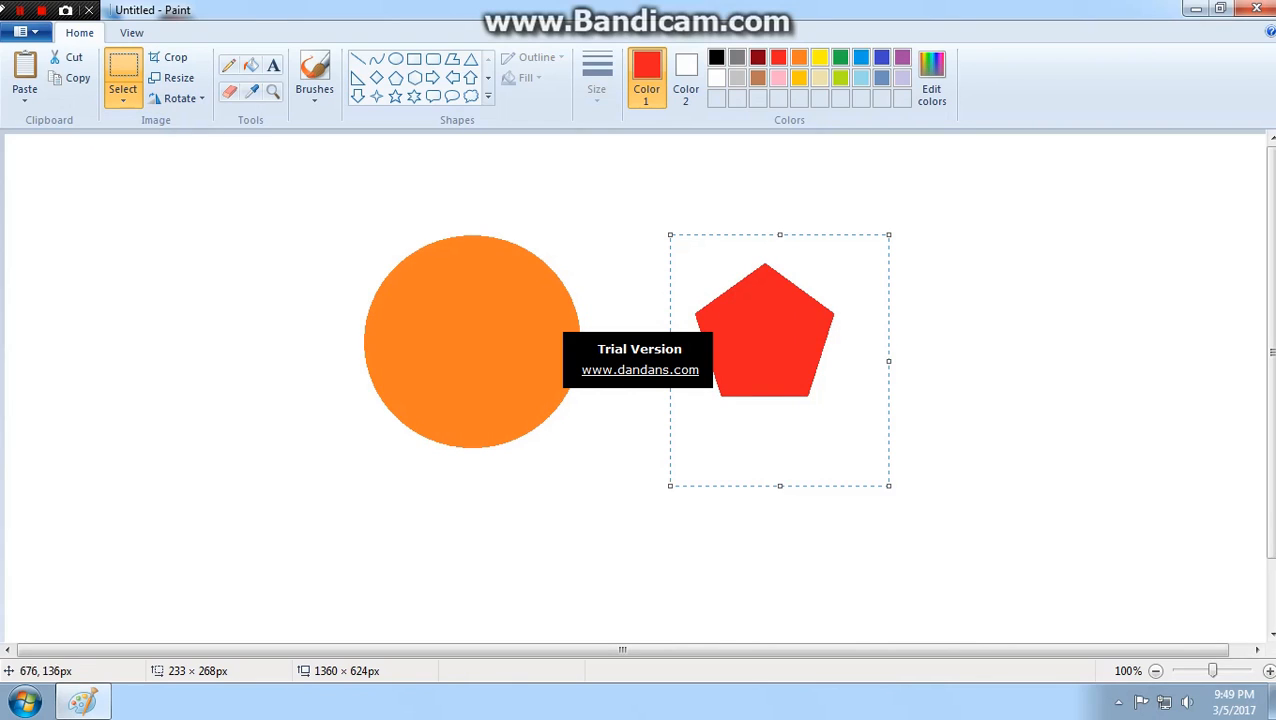
left_click(468, 241)
left_click_drag(661, 232, 863, 443)
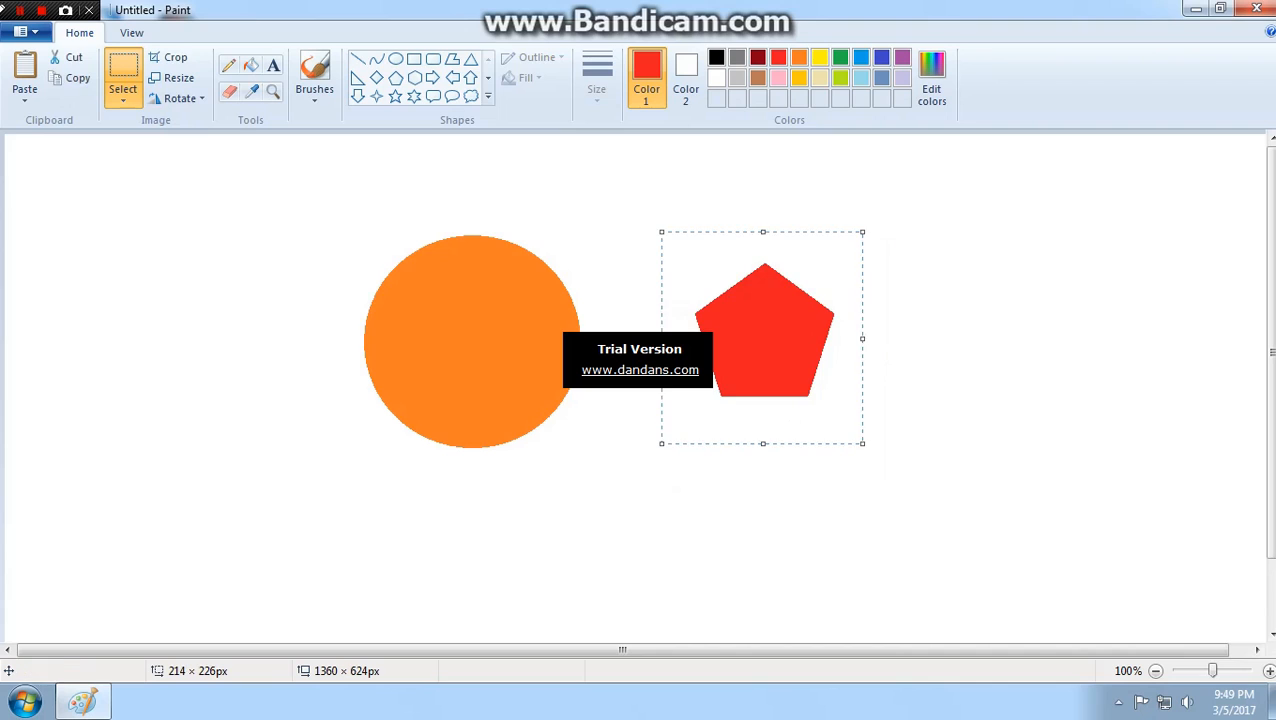
left_click_drag(819, 384, 530, 384)
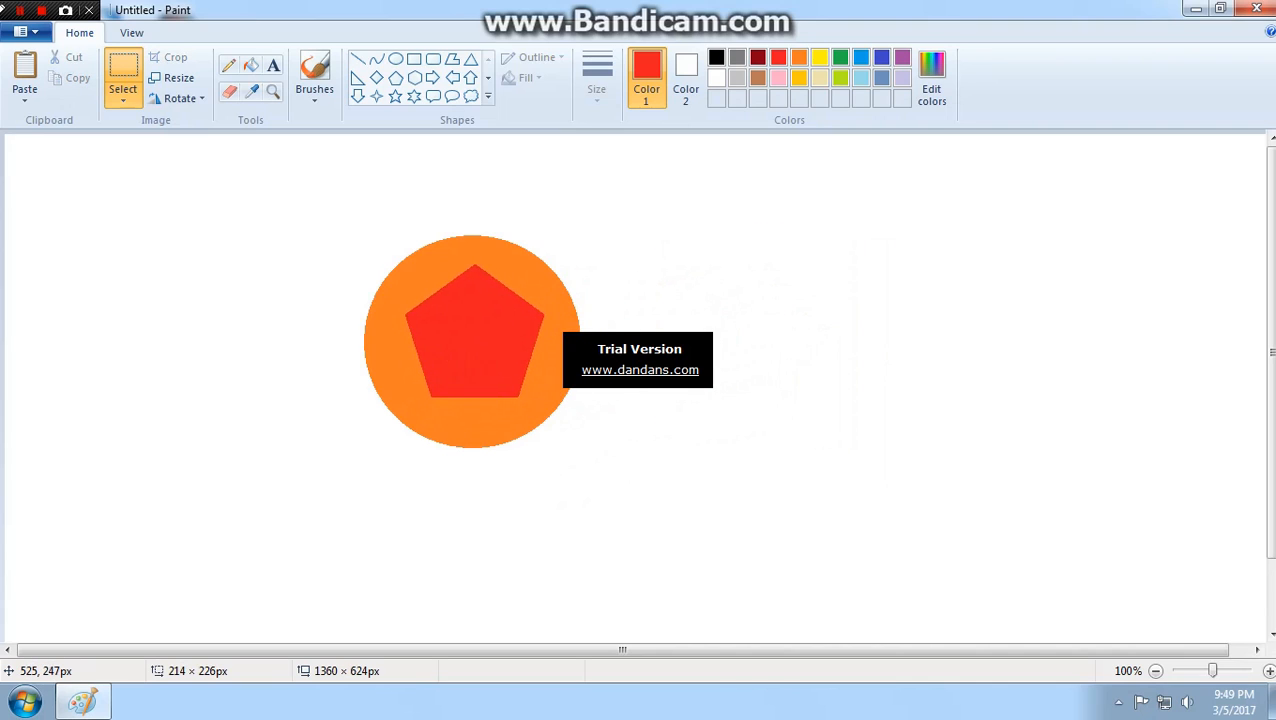
- Undo the pentagon's move onto the circle and clear the selection
key("ctrl+z")
key("ctrl+z")
key("ctrl+z")
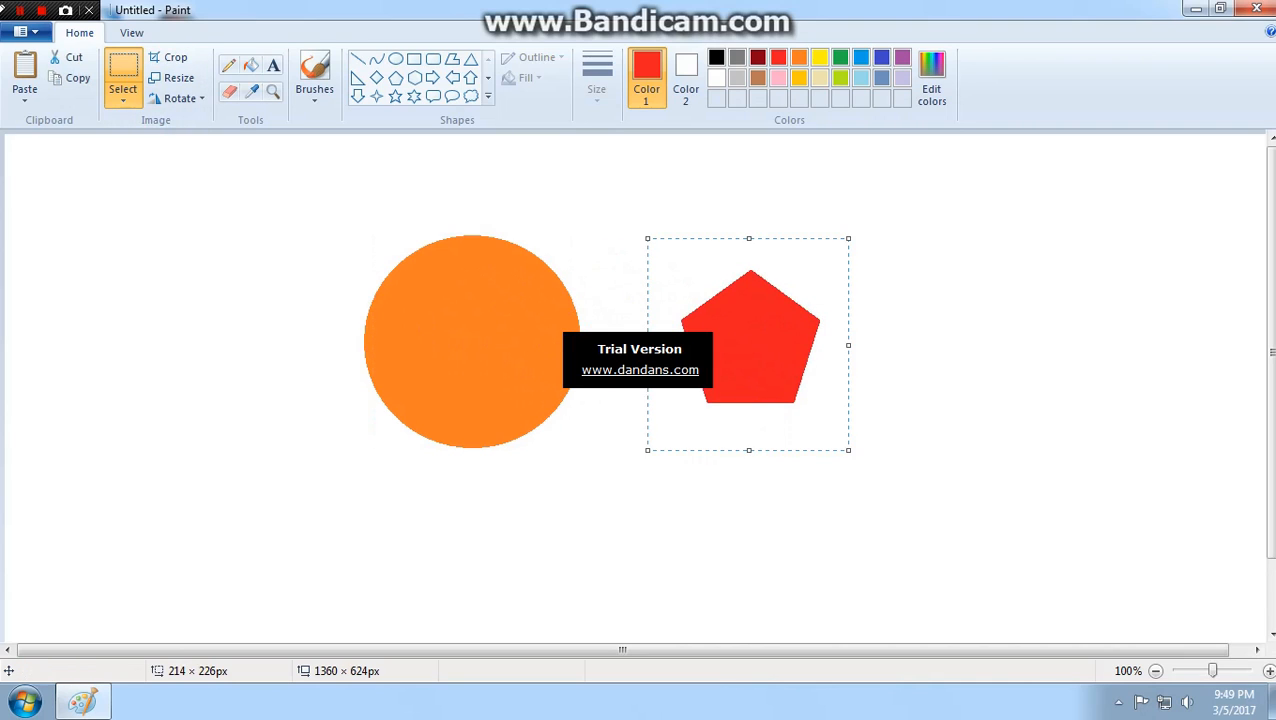
left_click(880, 217)
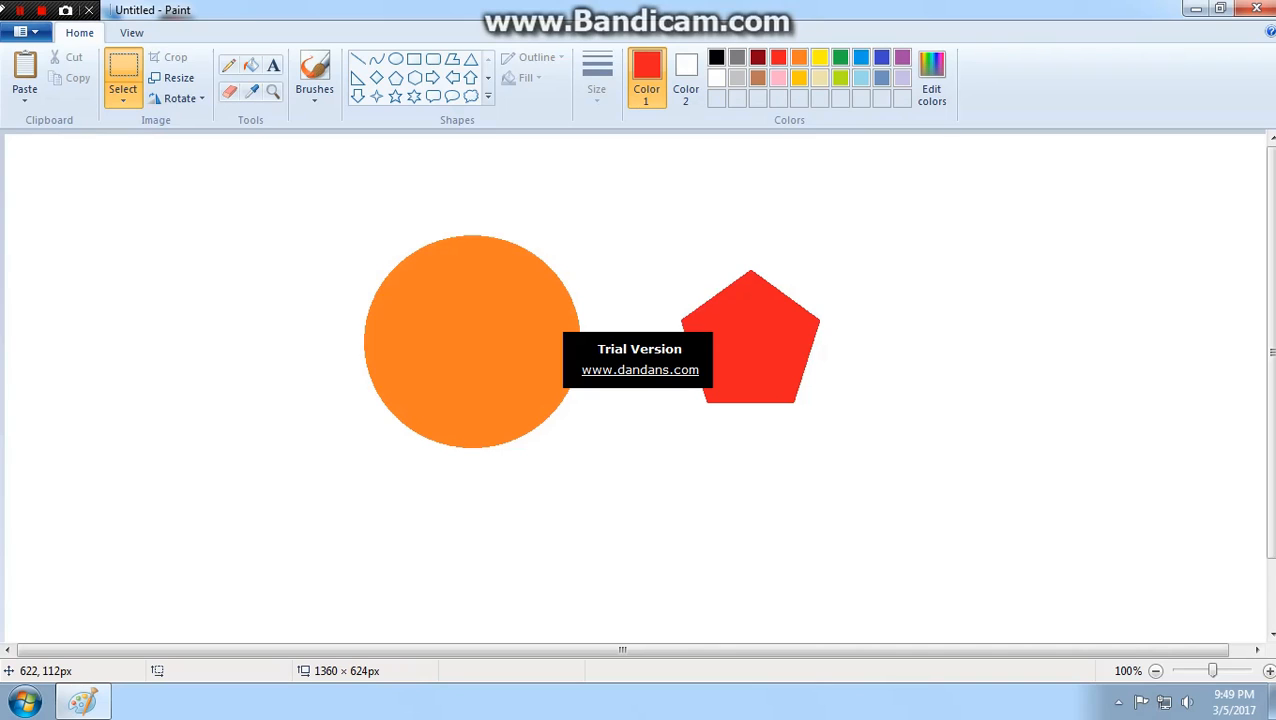
- Crop the picture to an area about 283 × 116 px around the pentagon's upper part and enlarge the canvas to about 1331 × 623 px
left_click_drag(613, 239, 878, 347)
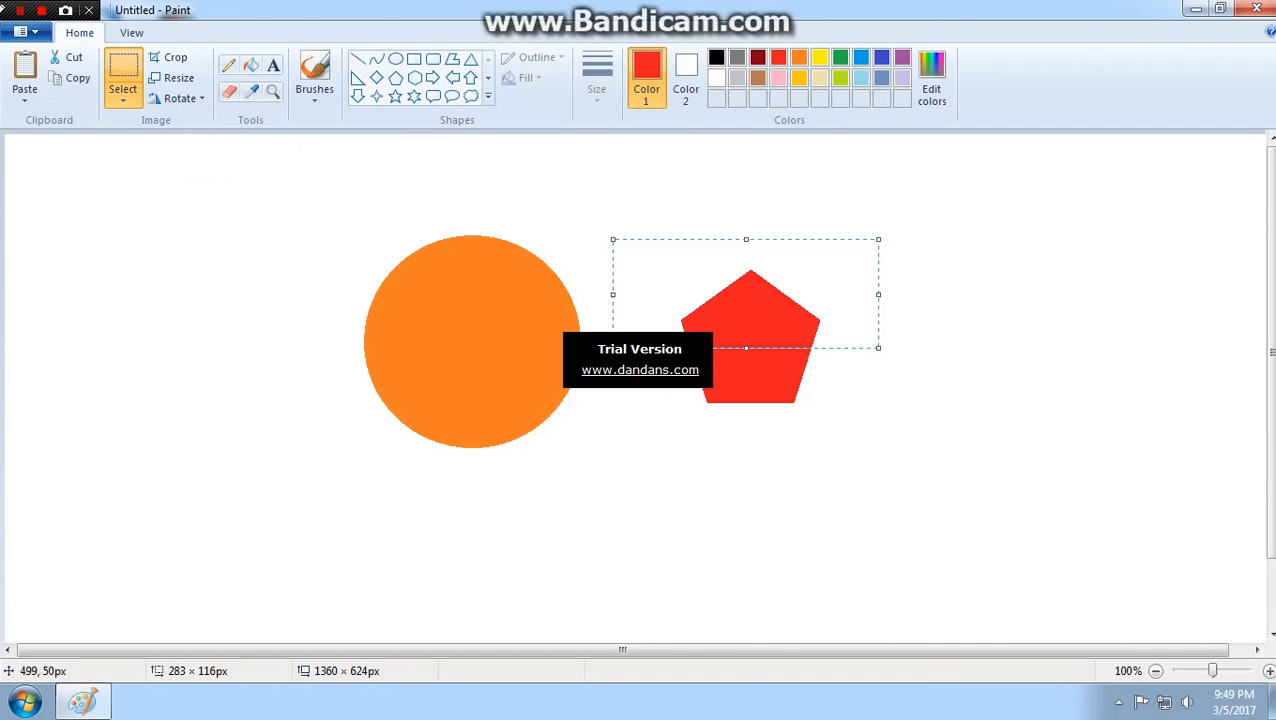
left_click(175, 57)
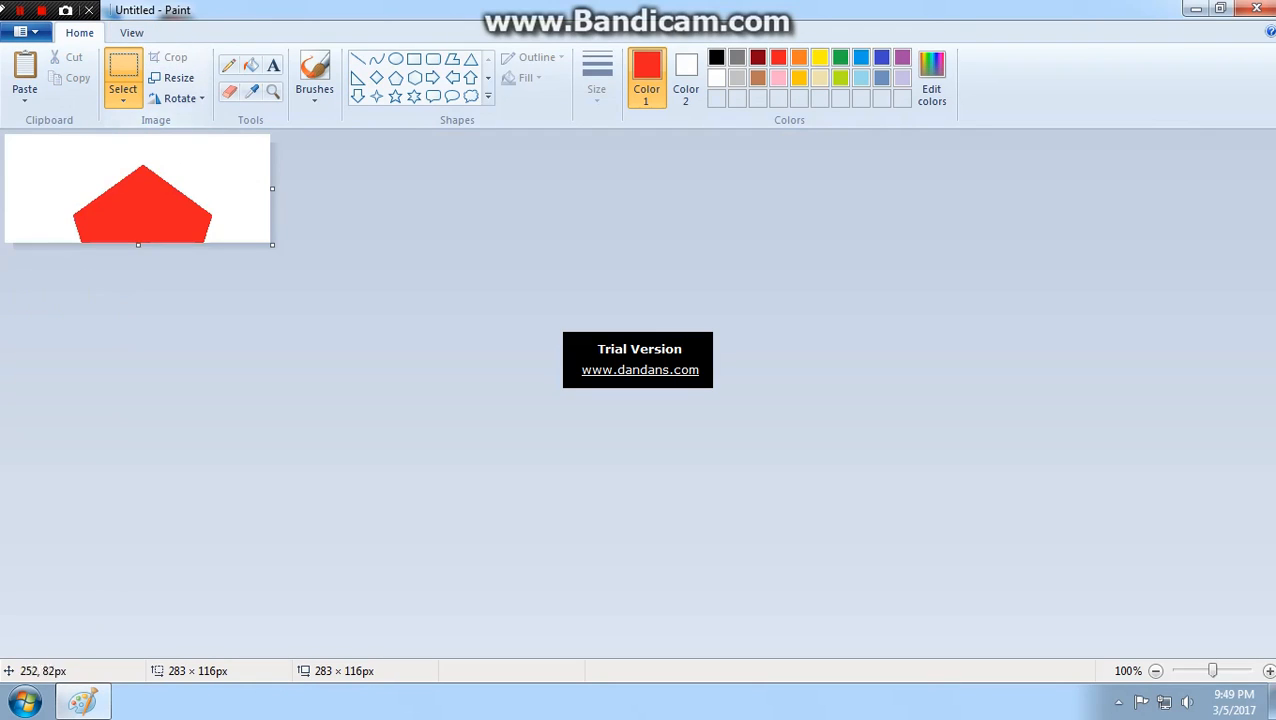
left_click_drag(272, 244, 1270, 719)
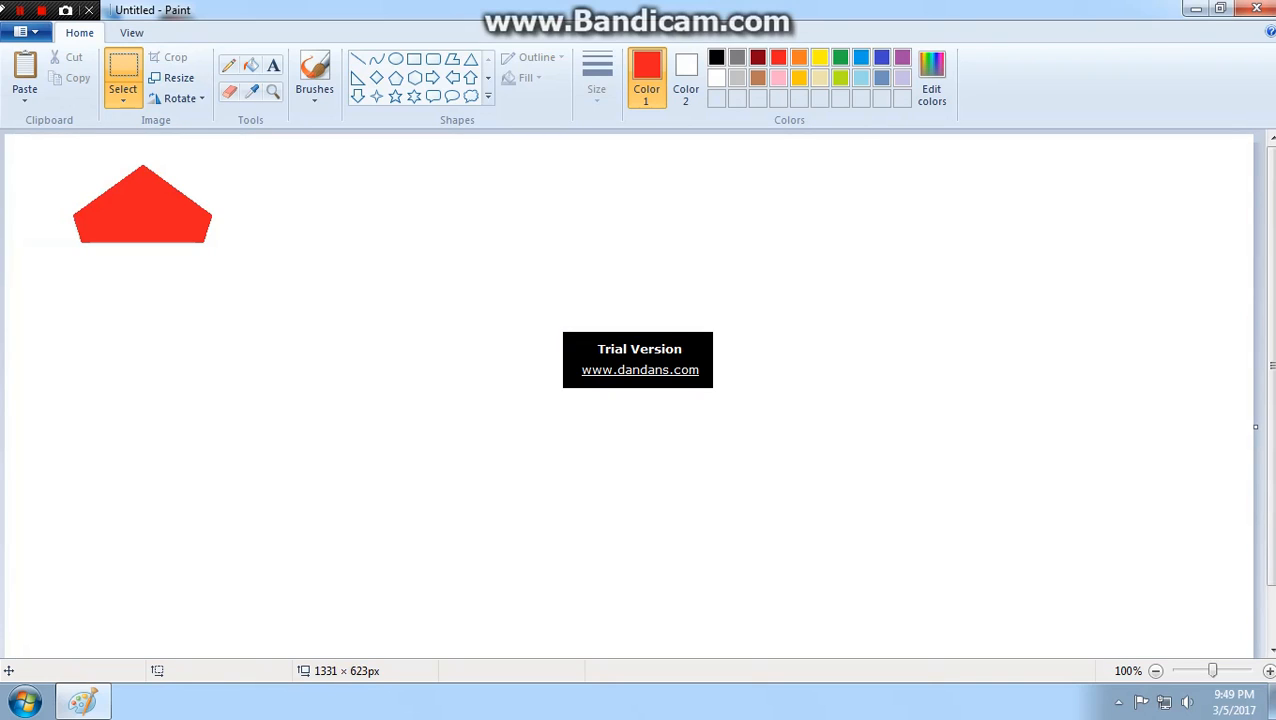
- Undo the canvas enlargement and the crop
key("ctrl+z")
key("ctrl+z")
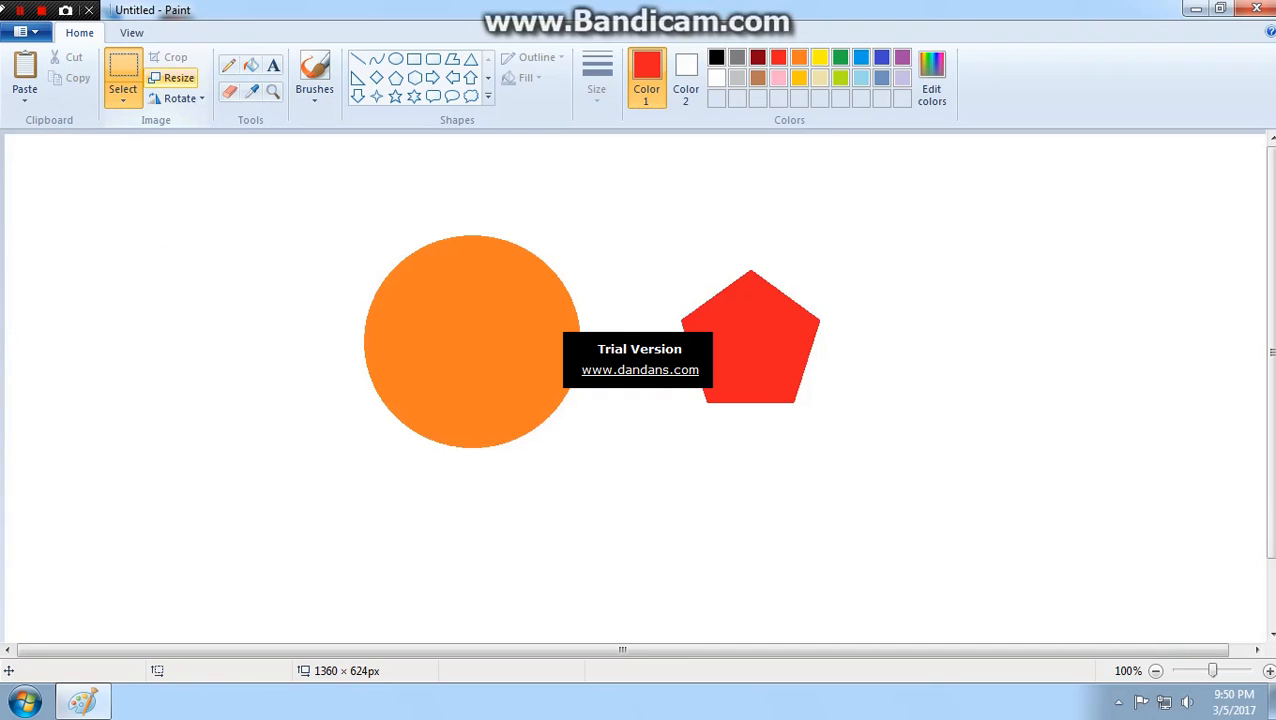
- Select an area about 241 × 166 px over the pentagon's upper part and skew it horizontally by 35 degrees
left_click_drag(616, 219, 843, 375)
left_click(172, 77)
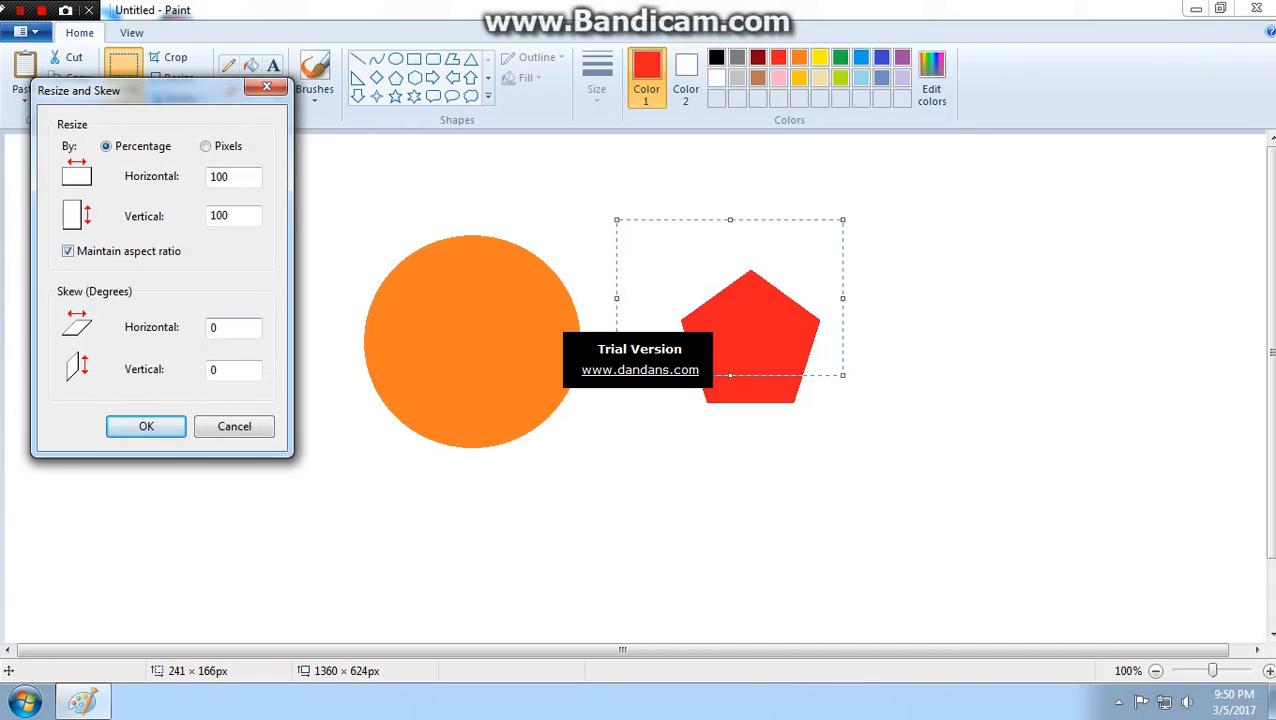
double_click(214, 328)
type("35")
key("Return")
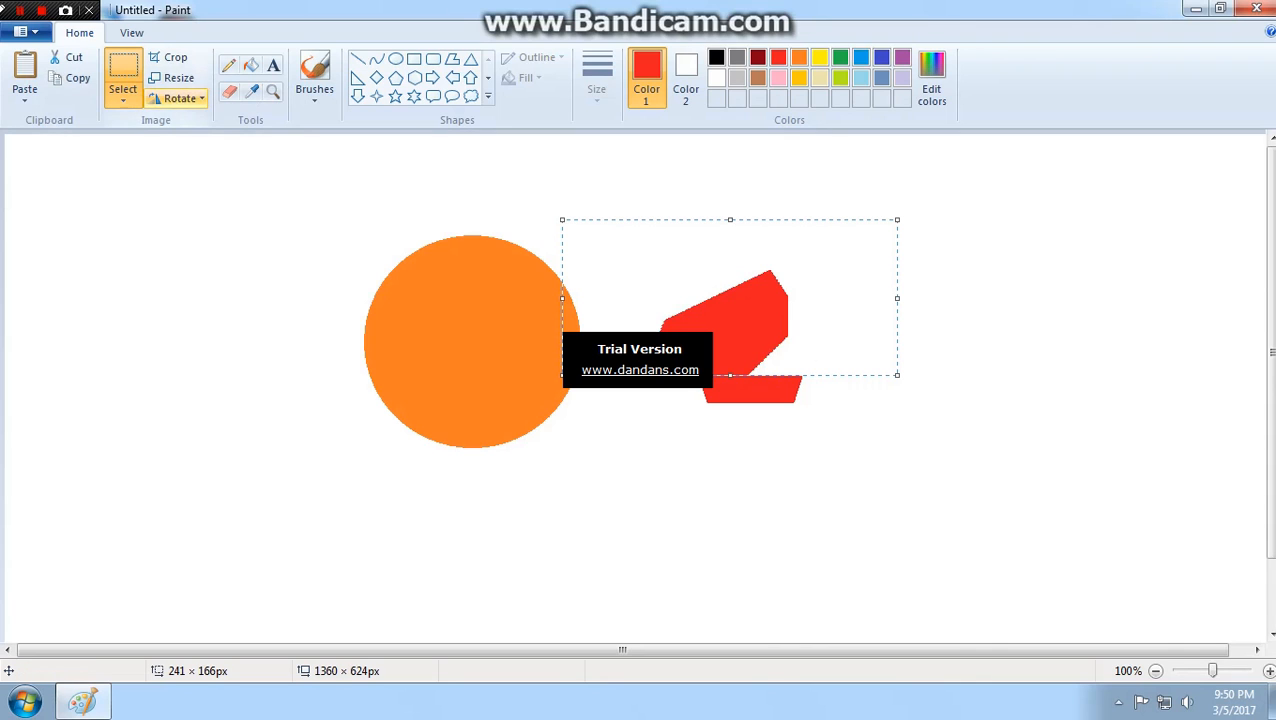
- Try another skew on the selected part of the pentagon and undo the skew changes
left_click(175, 77)
left_click_drag(229, 371, 208, 371)
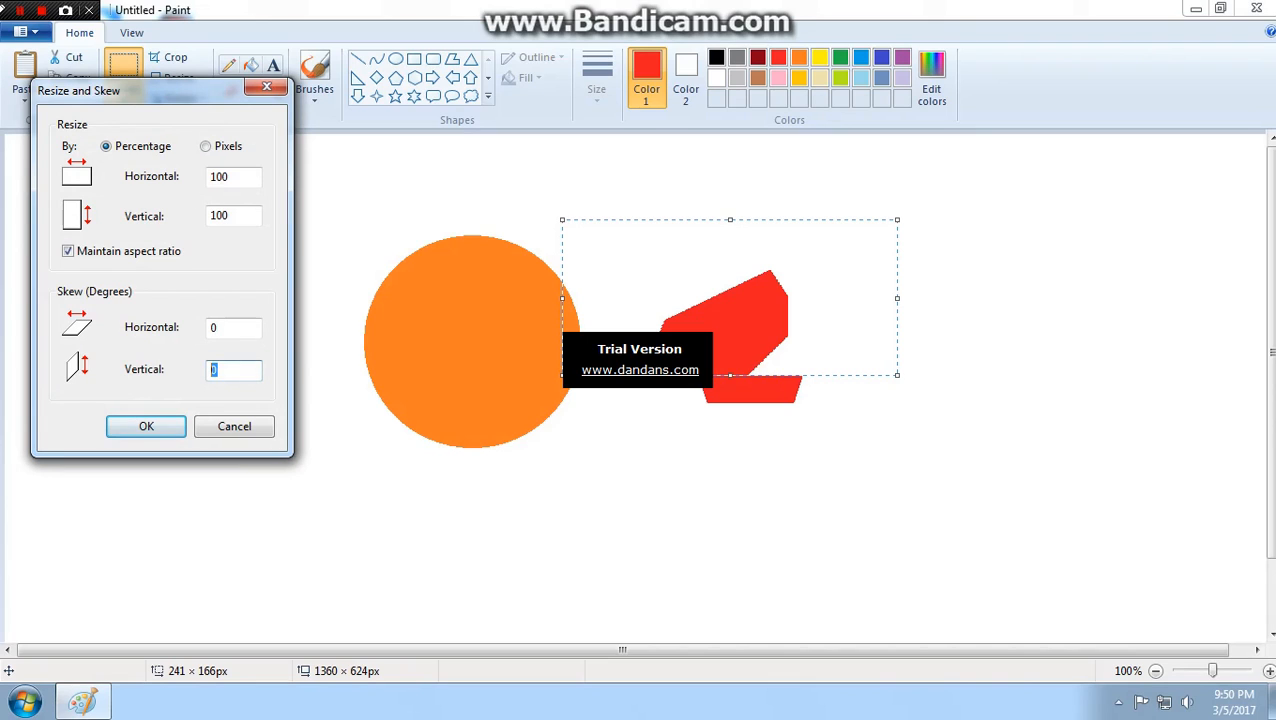
left_click(226, 328)
key("Return")
left_click_drag(702, 306, 747, 307)
key("ctrl+z")
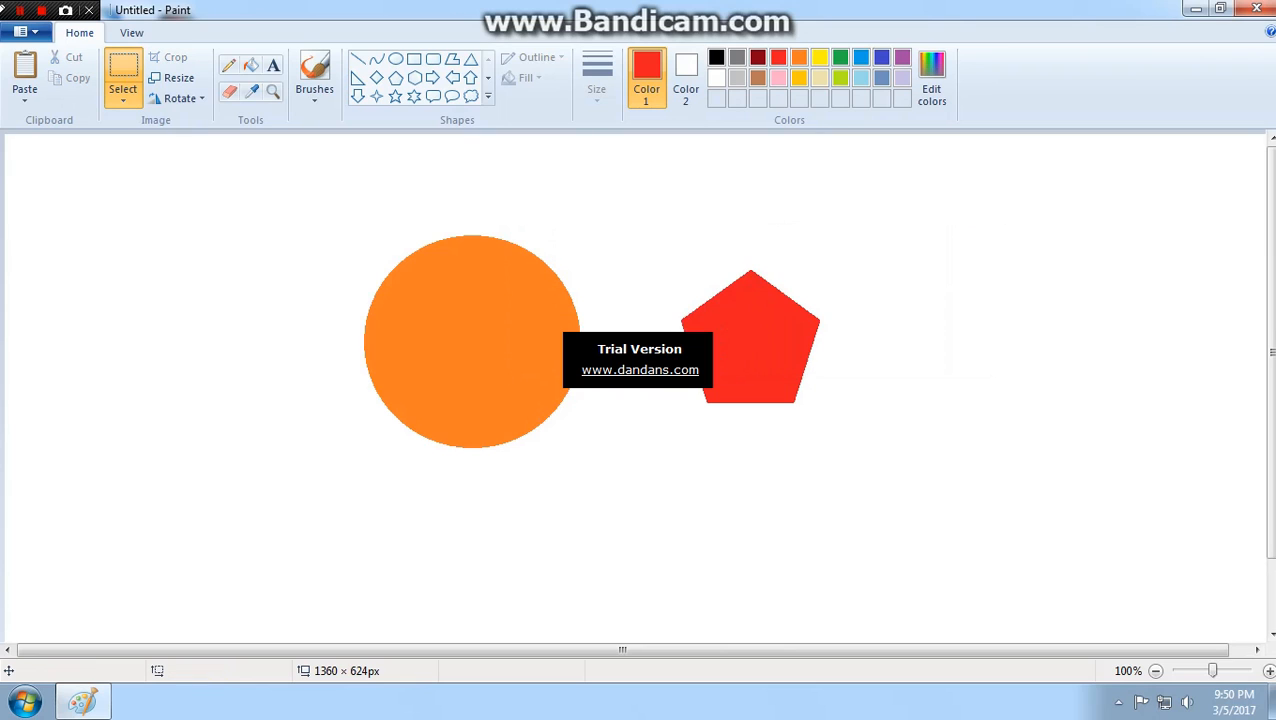
- Enclose the whole pentagon in a rectangular selection about 261 × 267 px and resize it to 120 percent, maintaining the aspect ratio
left_click_drag(663, 220, 908, 470)
left_click(172, 77)
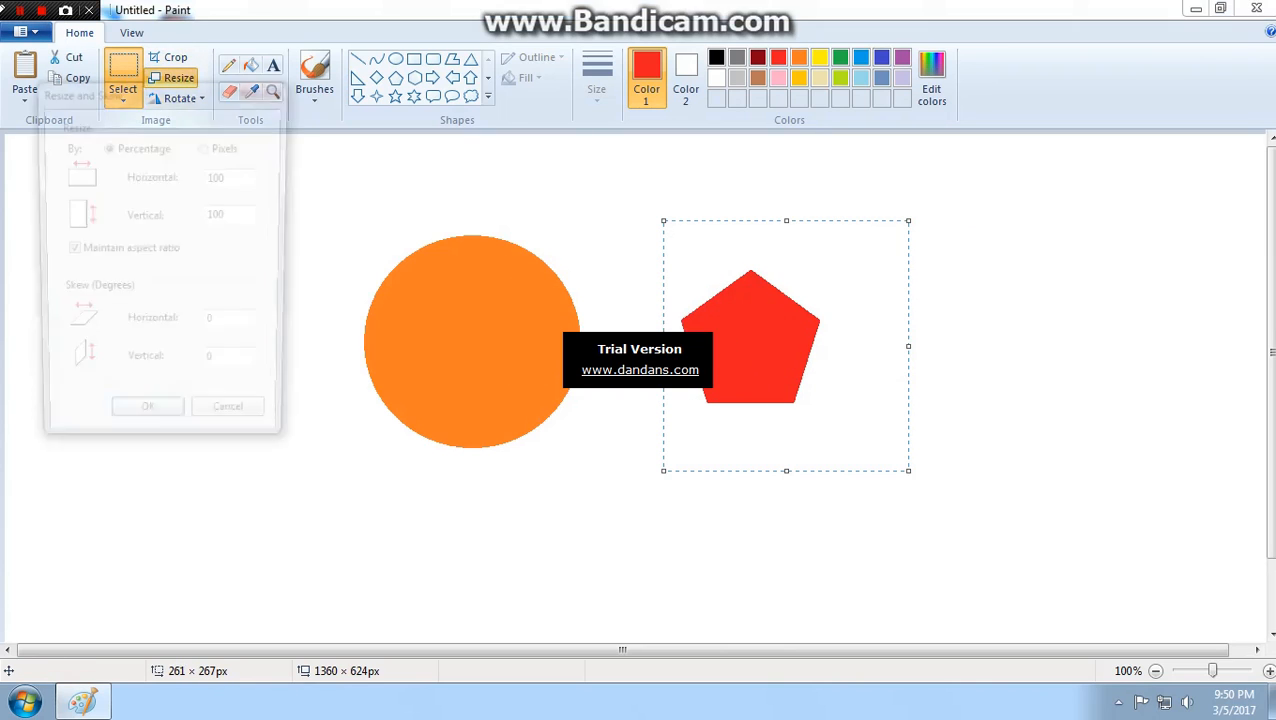
double_click(213, 328)
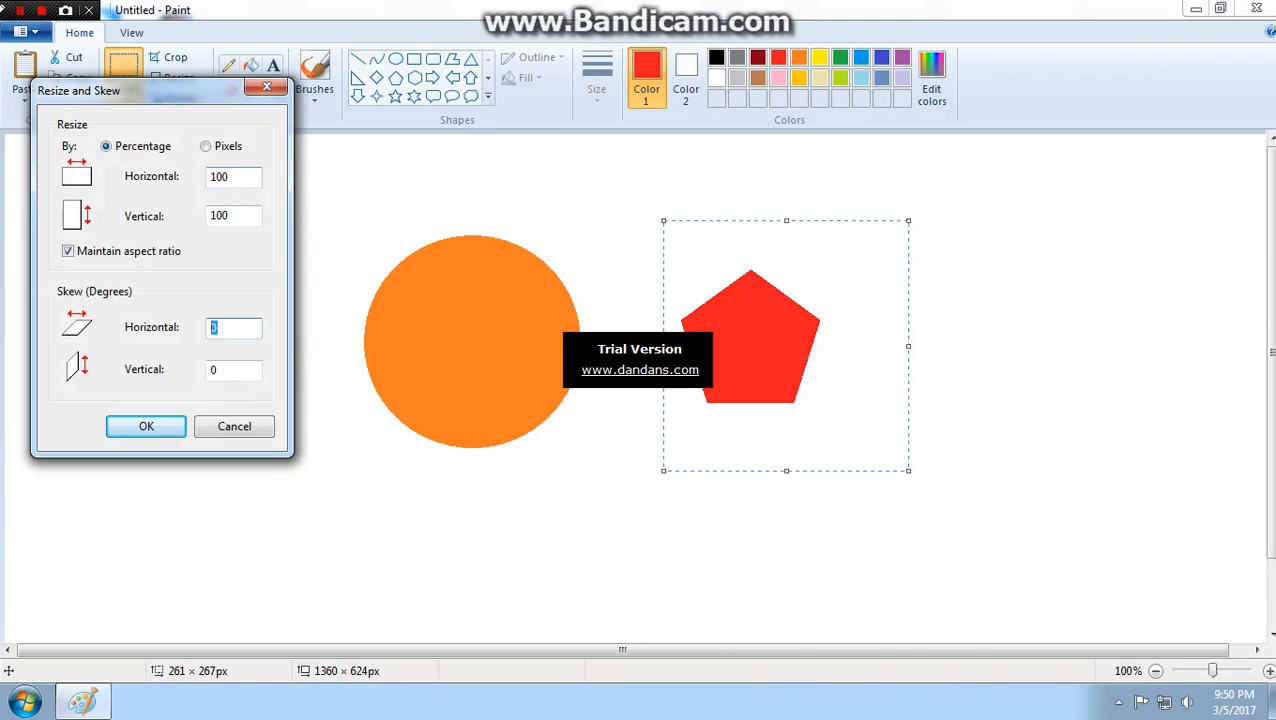
double_click(228, 177)
type("120")
key("Return")
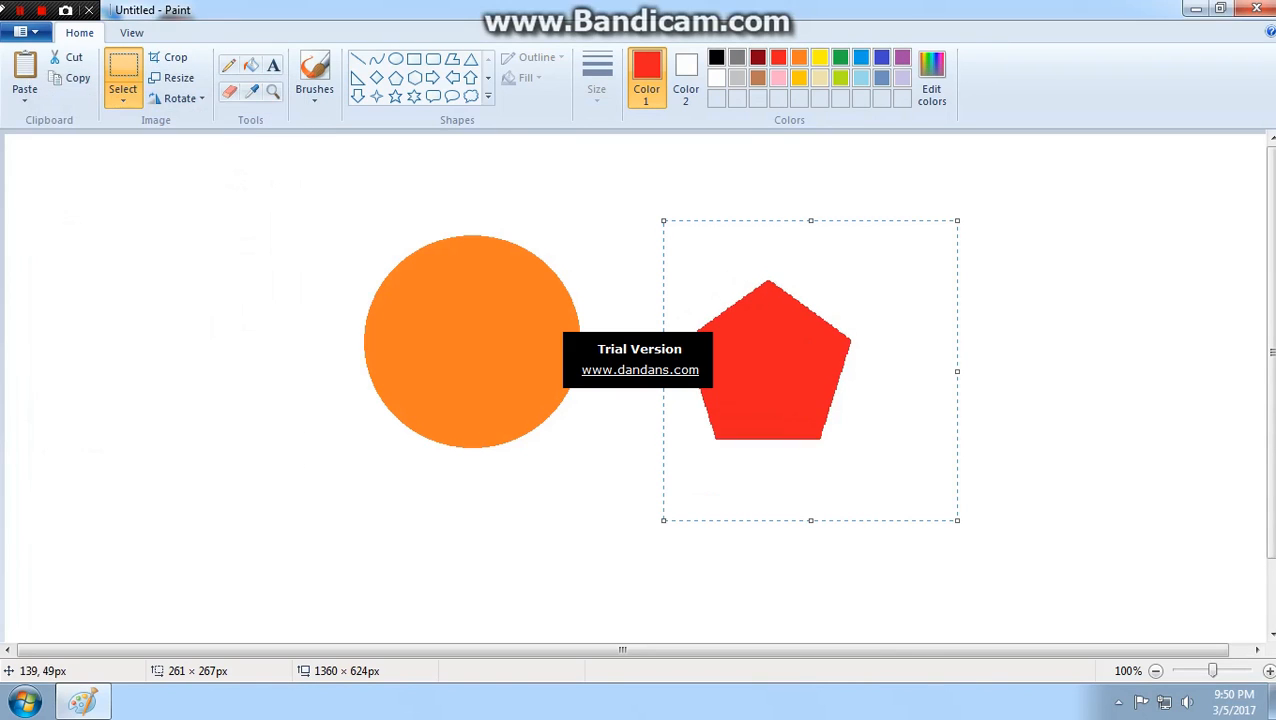
- Resize the selected pentagon area to 120 percent again with the aspect ratio maintained, and move it up and left toward the circle
left_click(175, 77)
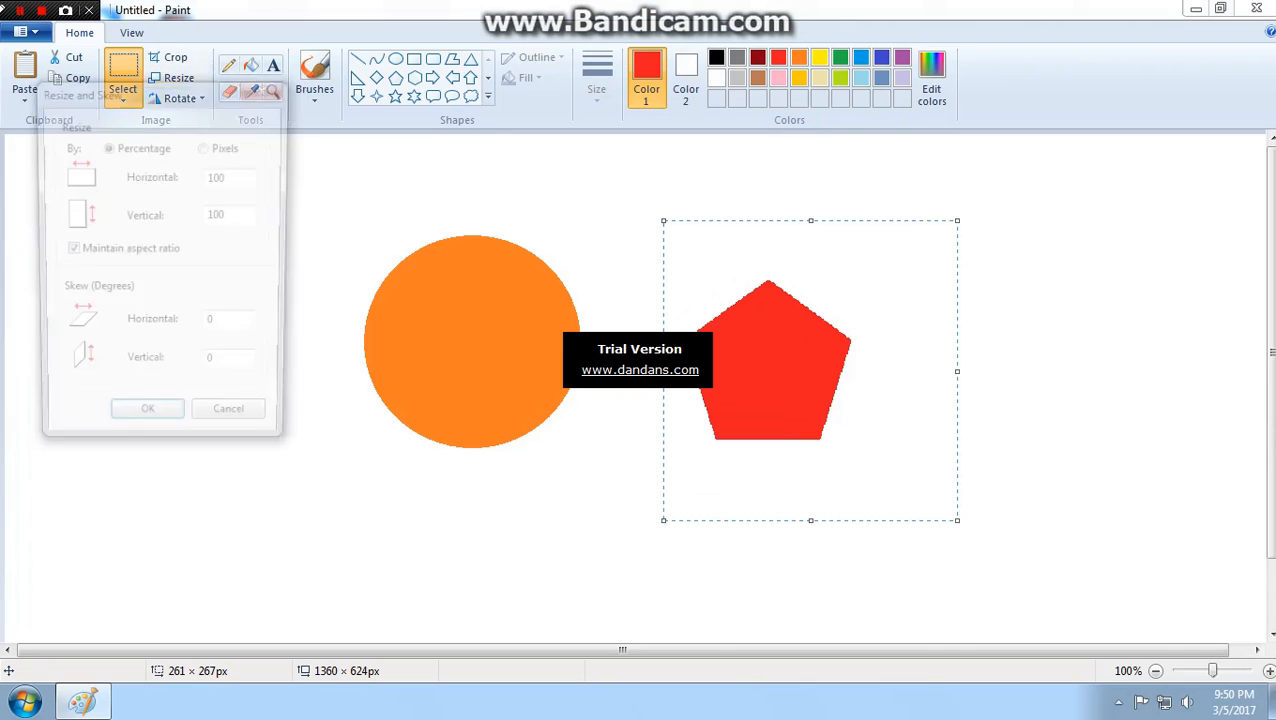
double_click(222, 216)
type("120")
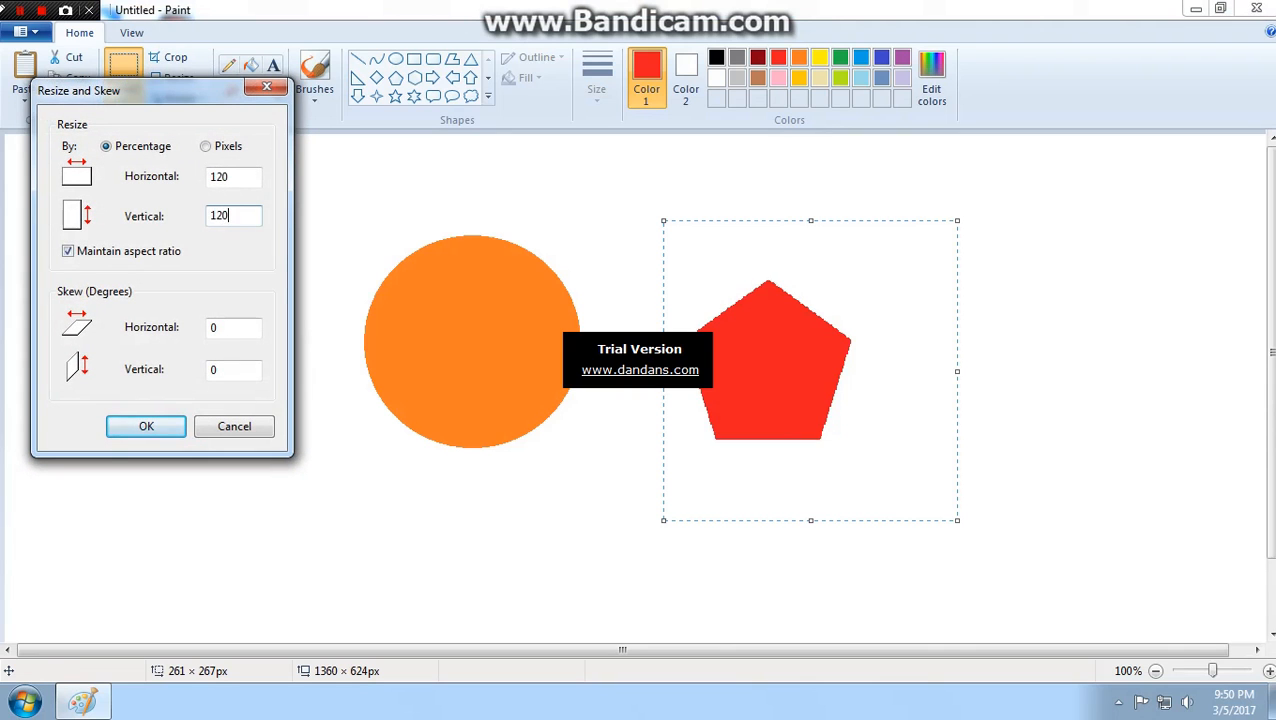
key("Return")
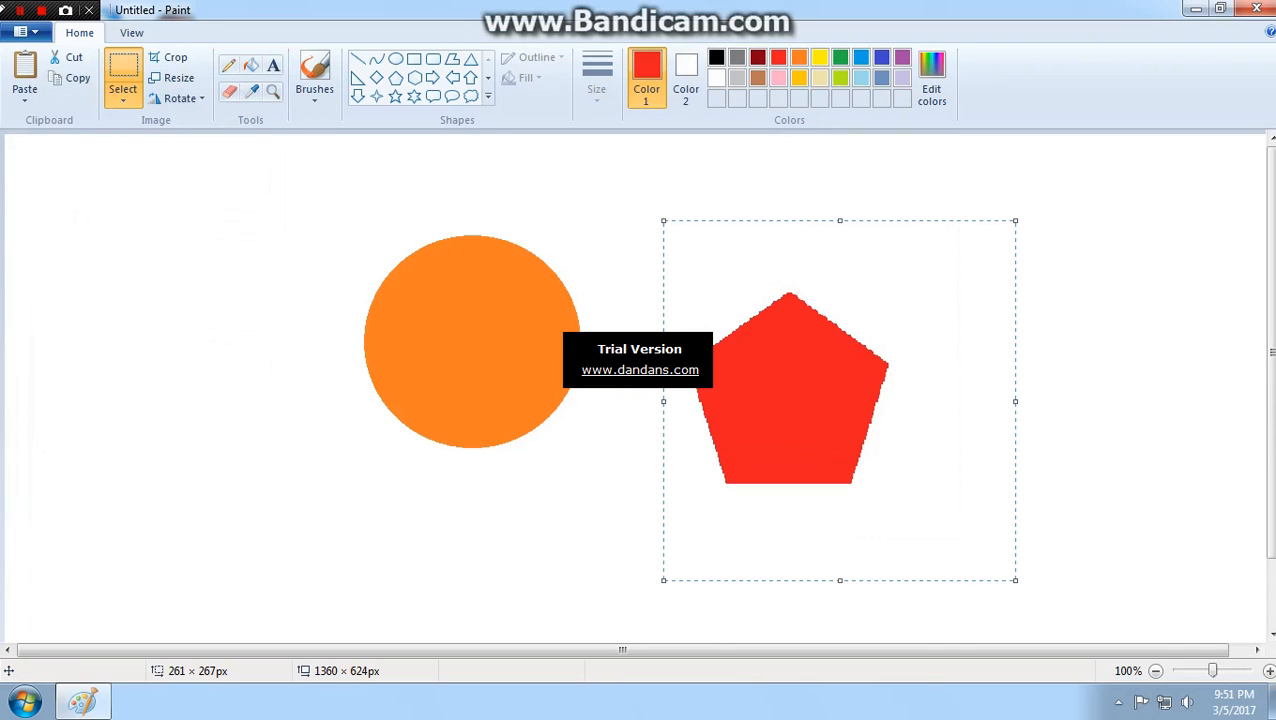
left_click_drag(891, 236, 846, 187)
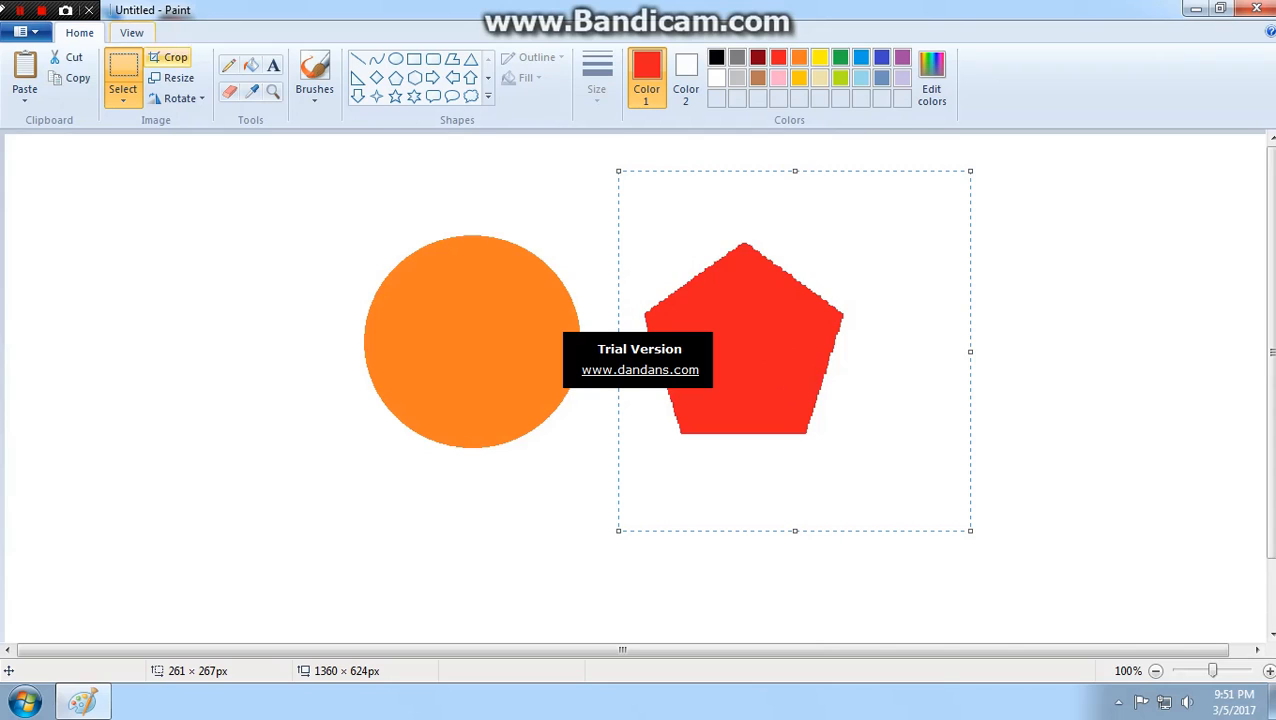
- Crop the picture to the selected pentagon area and undo the crop
left_click(170, 57)
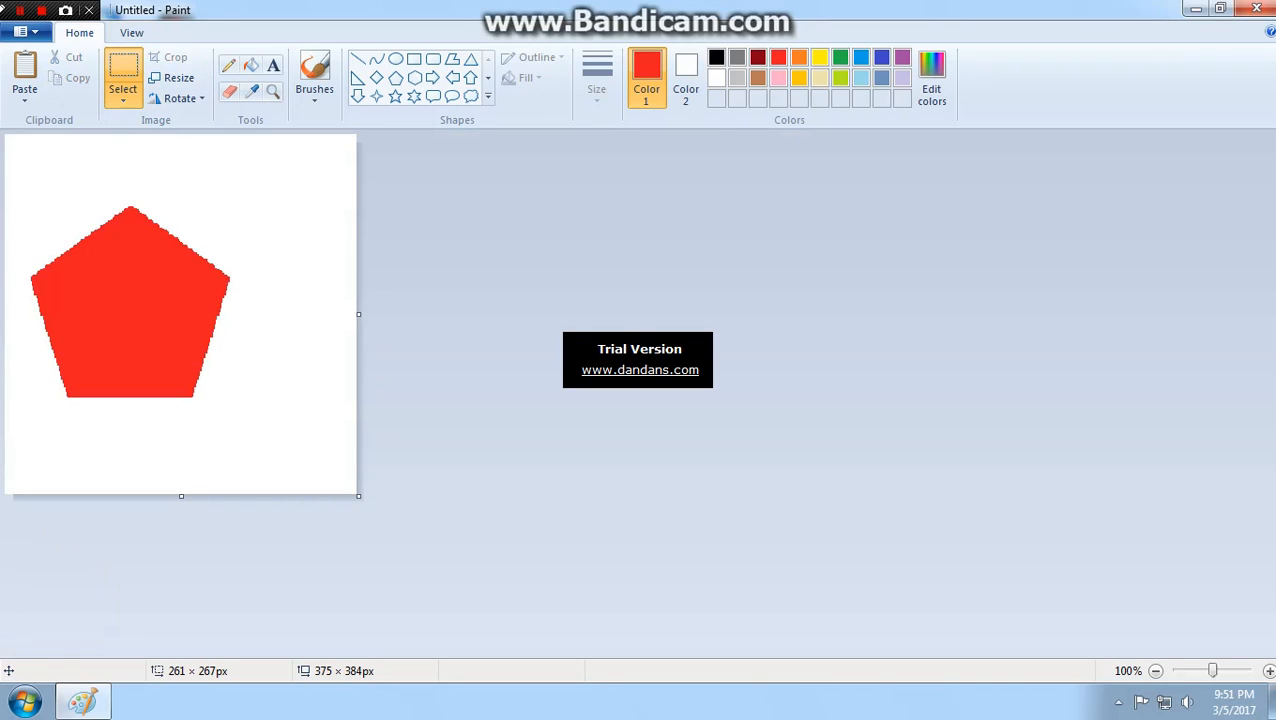
key("ctrl+z")
left_click(178, 98)
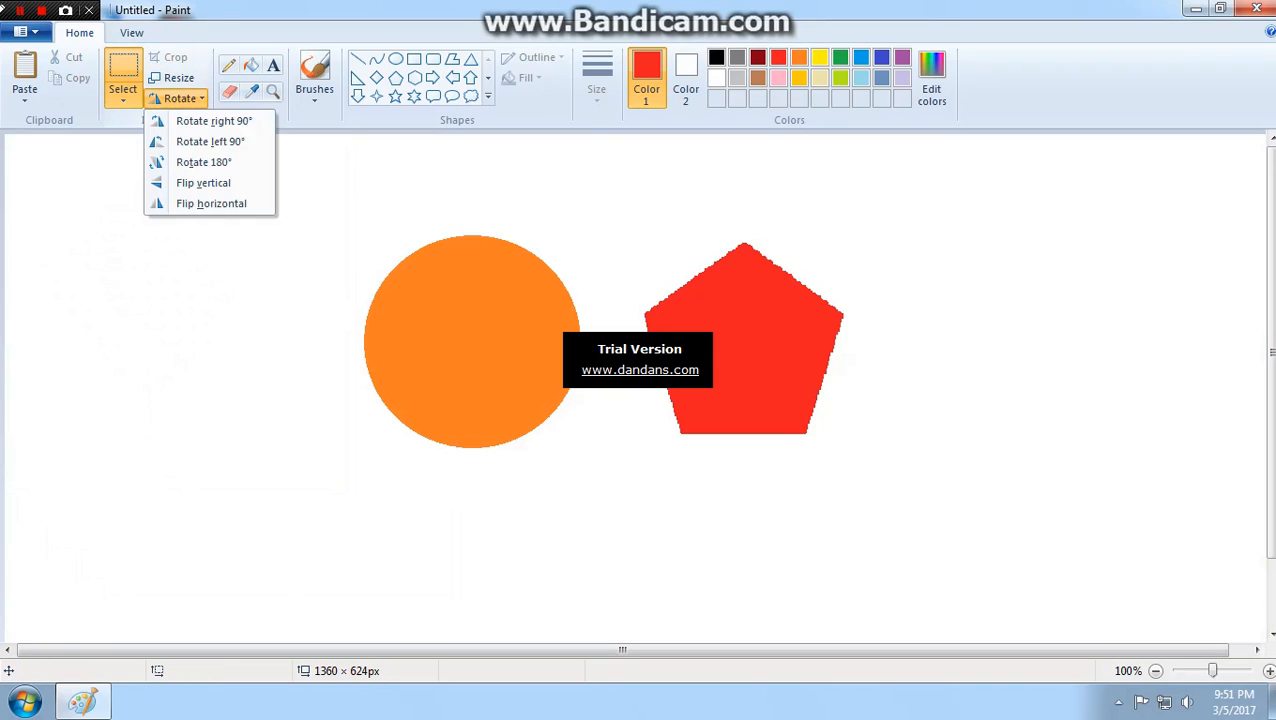
left_click(595, 206)
- Enclose the pentagon in a selection about 306 × 328 px, rotate it right 90° and turn it back left 90°
left_click_drag(591, 186, 880, 493)
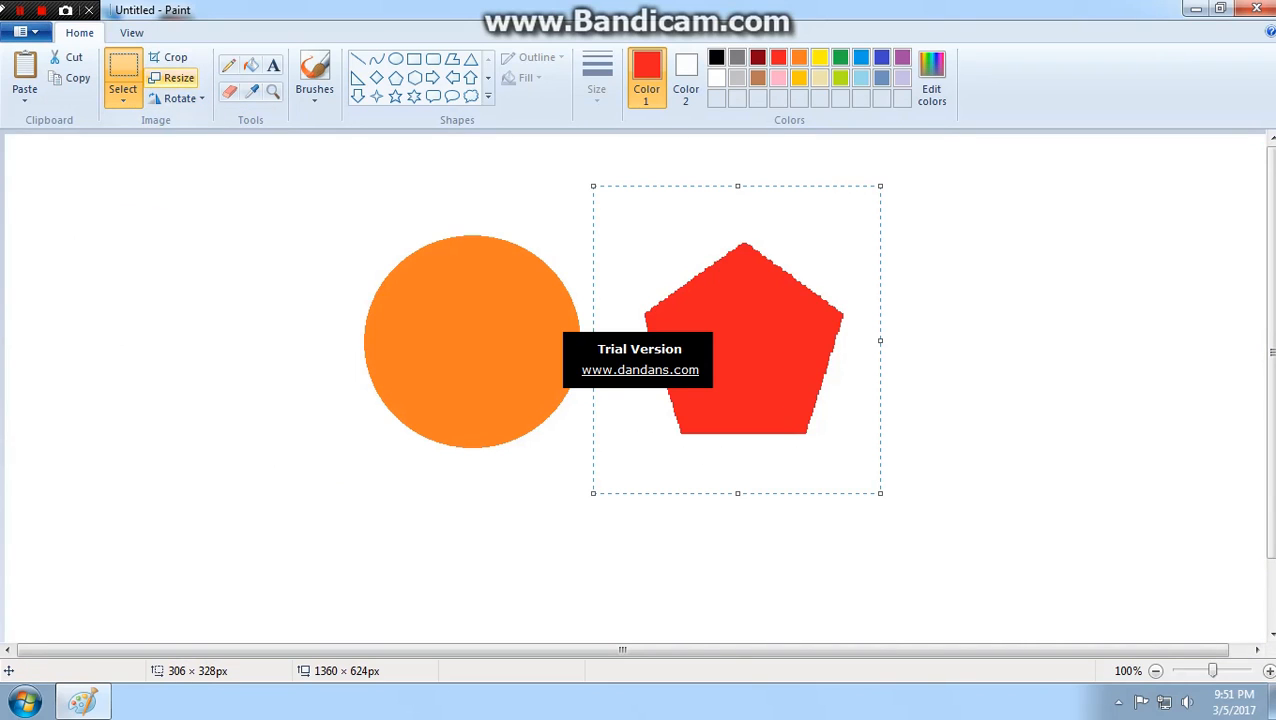
left_click(178, 98)
left_click(205, 121)
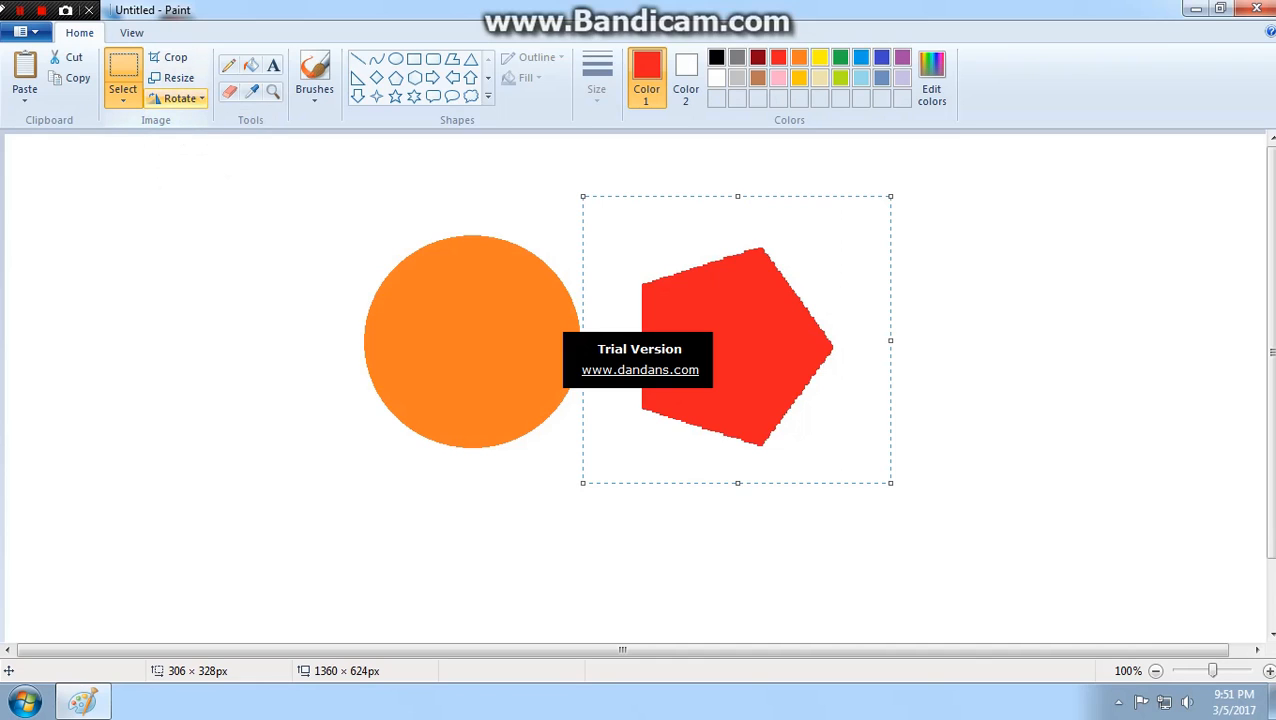
left_click(178, 98)
left_click(210, 141)
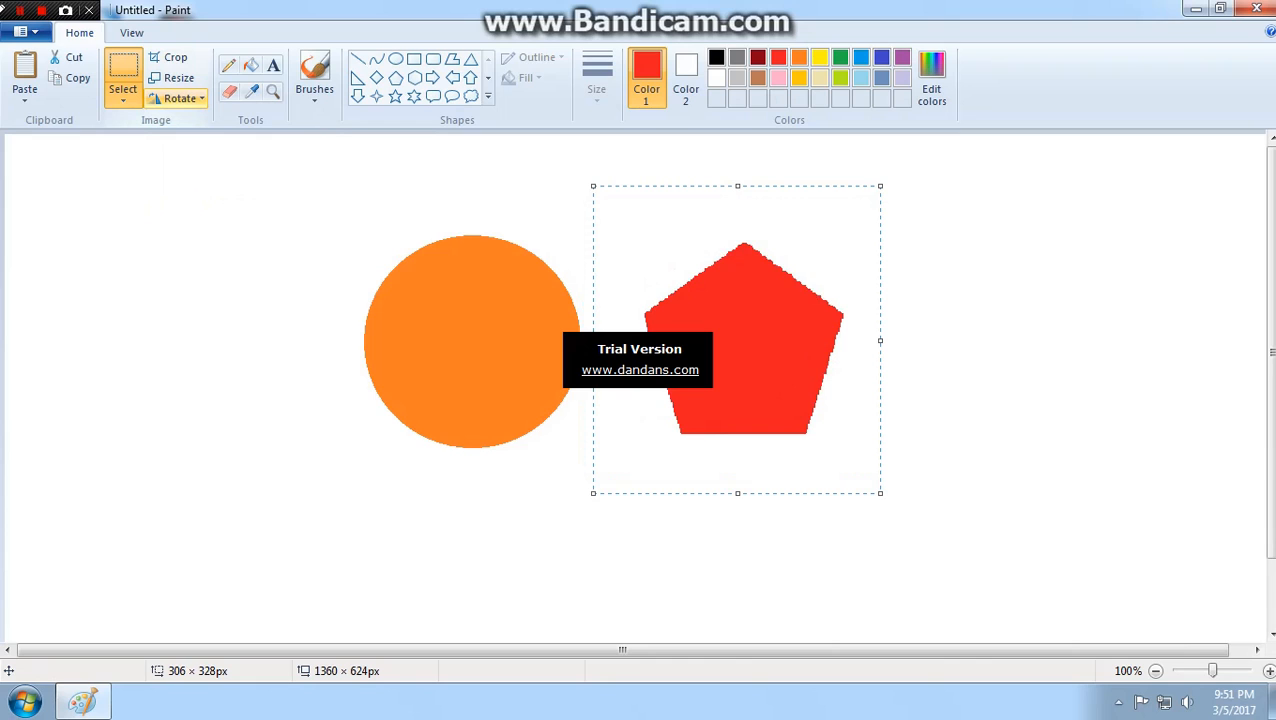
- Flip the selected pentagon vertically and horizontally, and move it slightly down and left
left_click(178, 98)
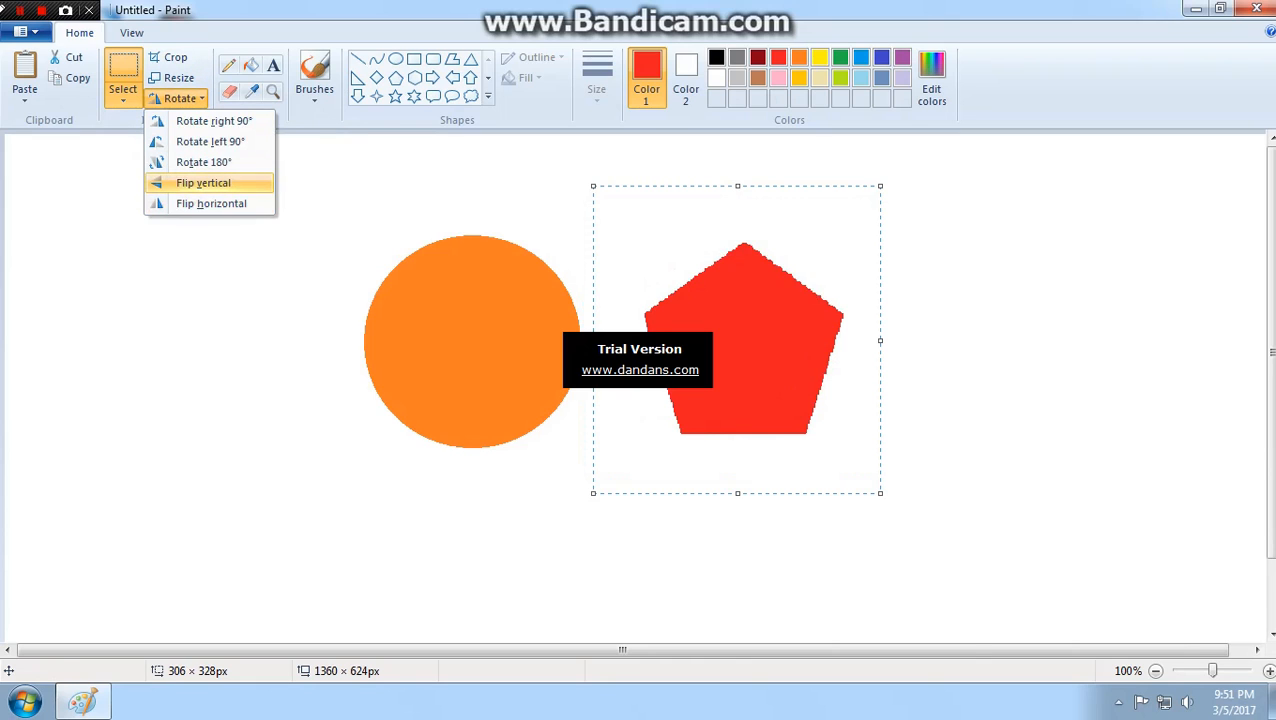
left_click(200, 183)
left_click(178, 98)
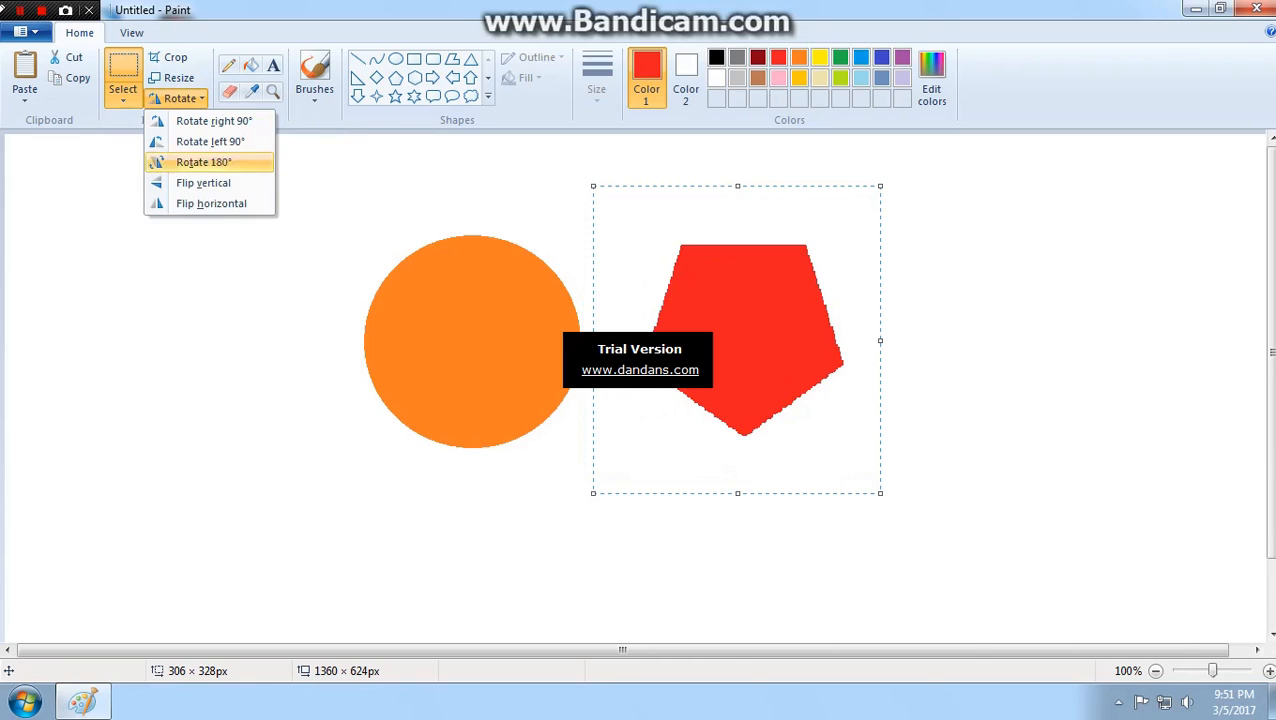
left_click(212, 204)
left_click_drag(740, 325, 727, 374)
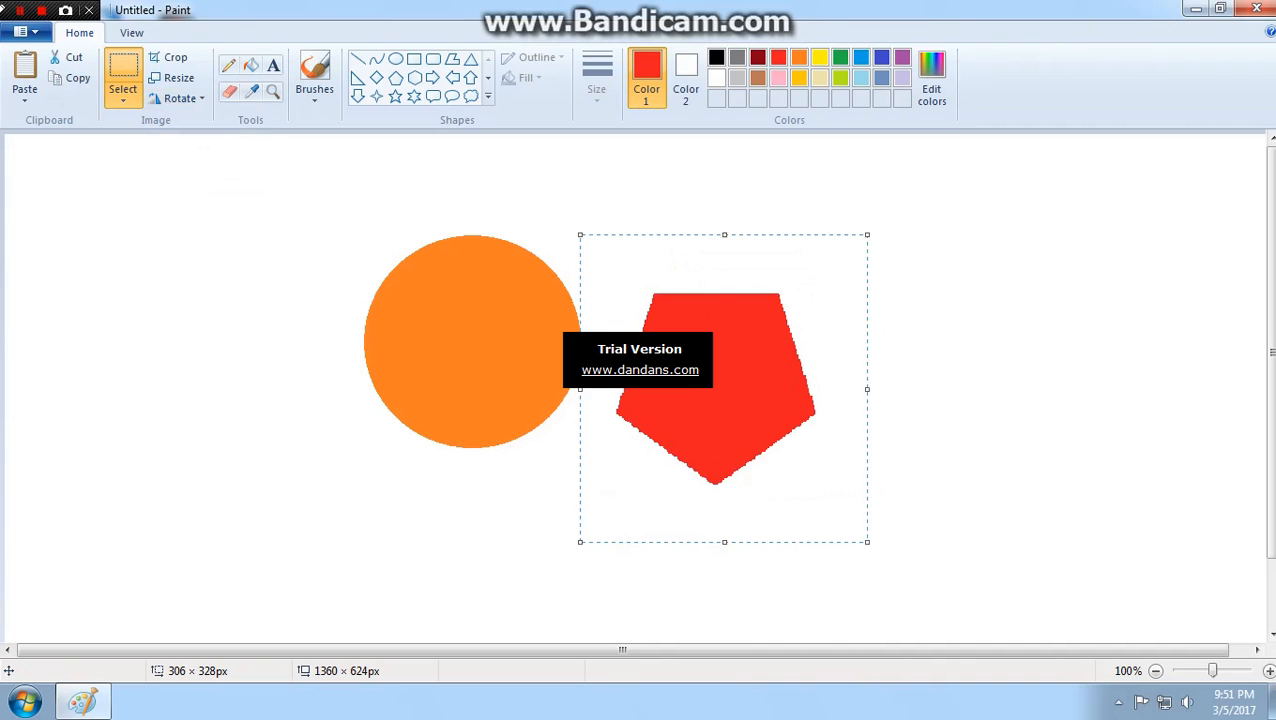
left_click(531, 212)
left_click_drag(291, 206, 587, 475)
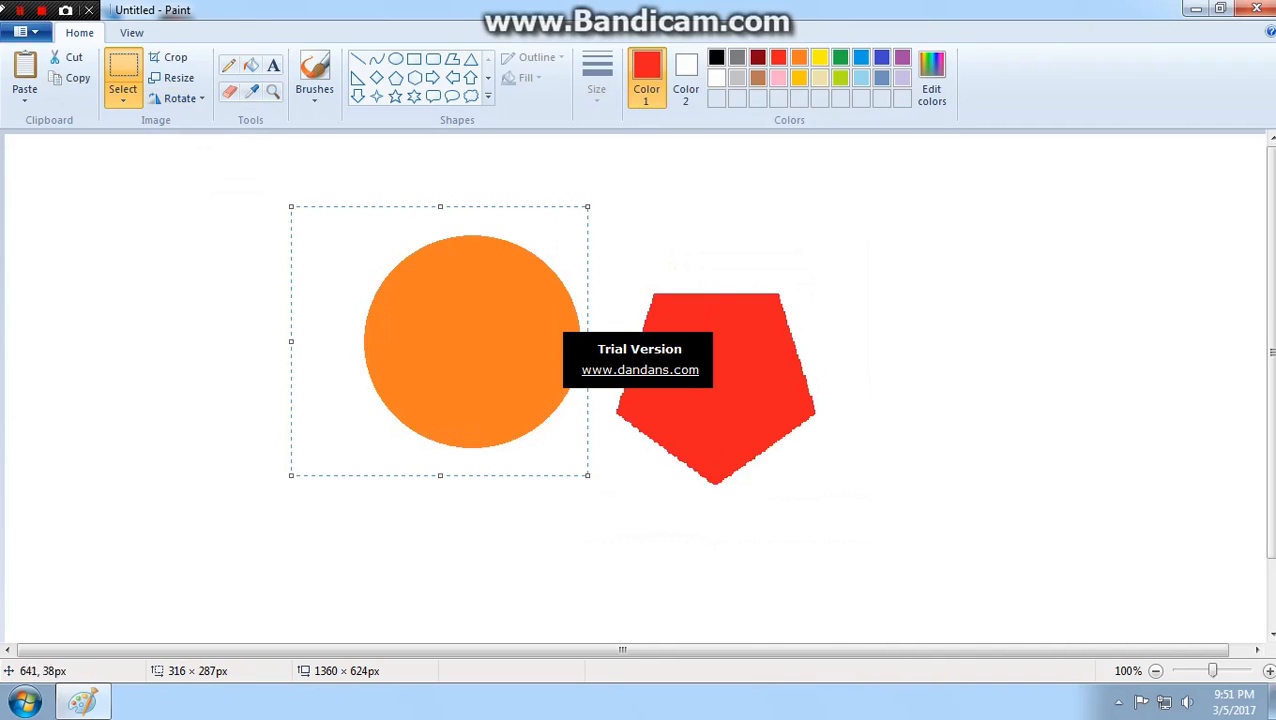
left_click(446, 174)
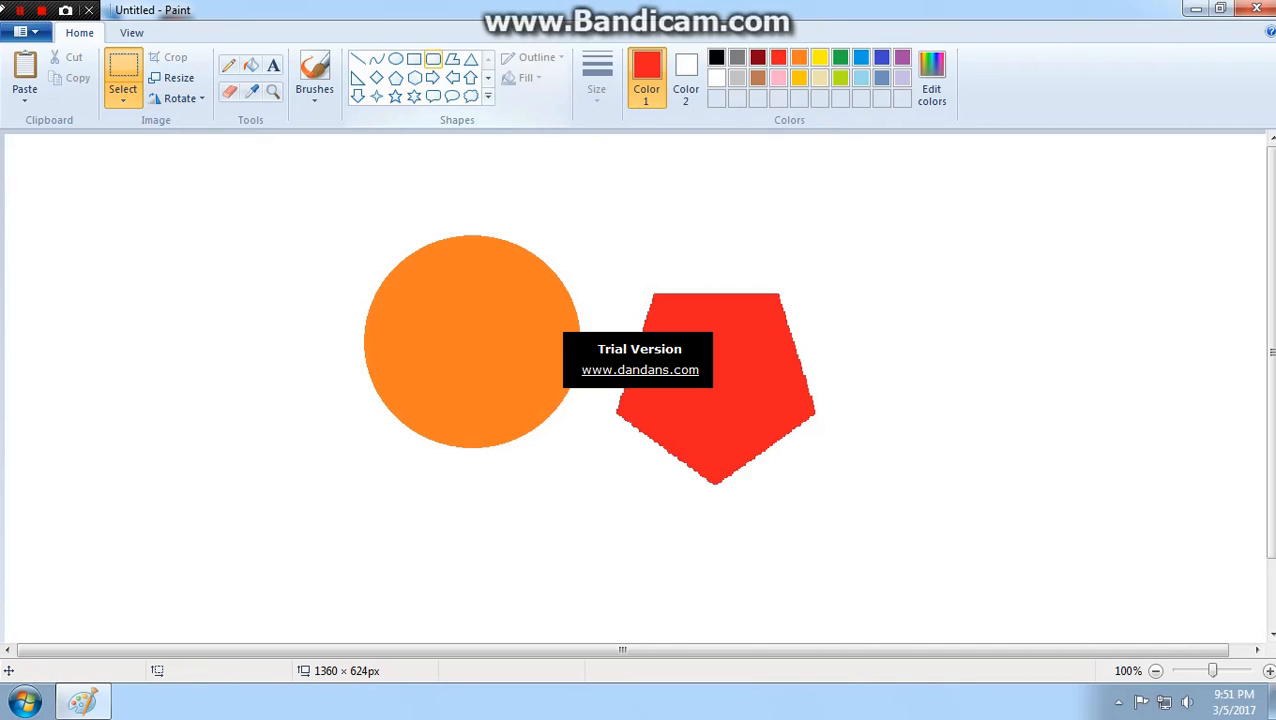
- Draw a red right-arrow outline to the left of the orange circle, and undo a second arrow drawn overlapping it
left_click_drag(139, 243, 303, 351)
left_click(433, 78)
left_click_drag(114, 235, 311, 348)
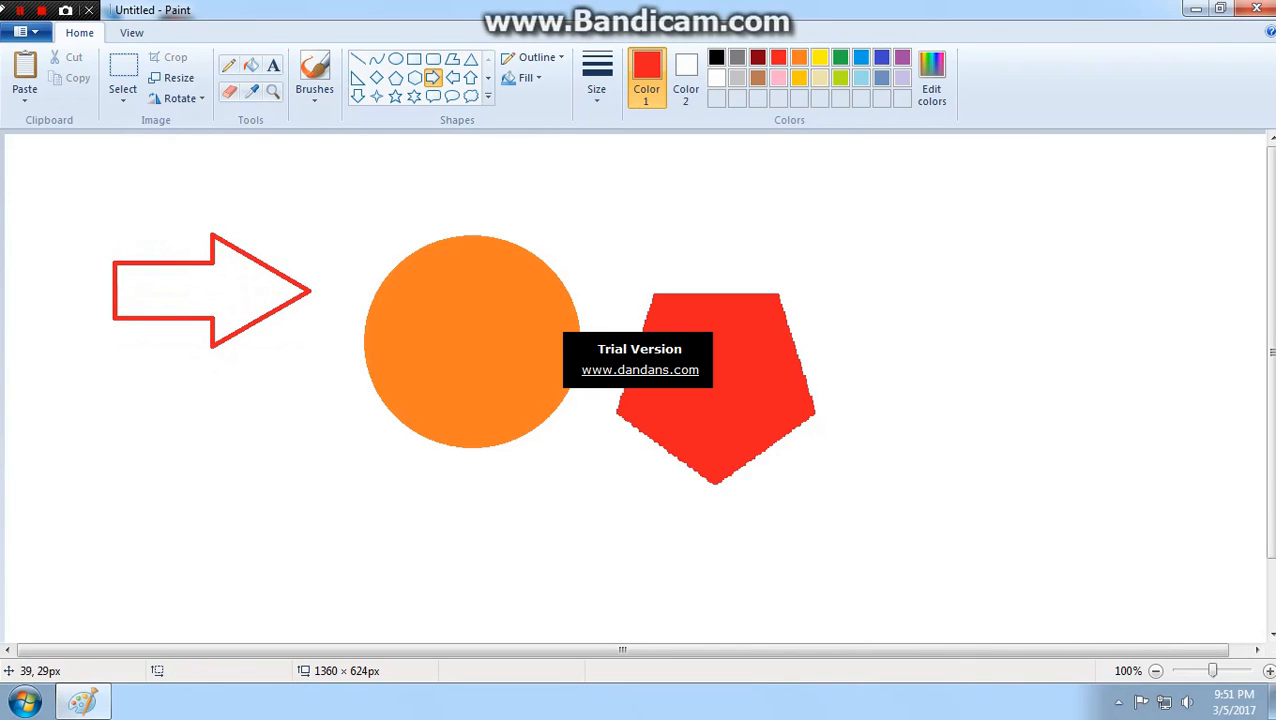
left_click_drag(41, 161, 149, 313)
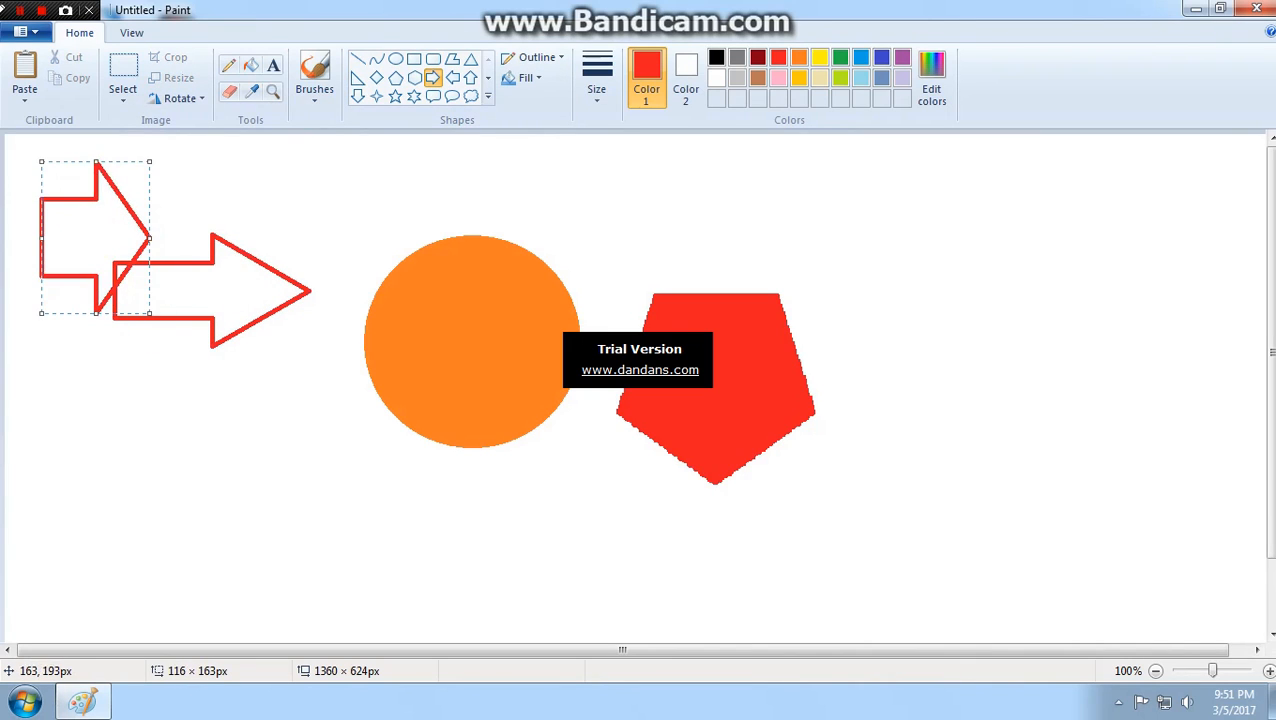
key("ctrl+z")
- Enclose the arrow in a selection about 266 × 191 px, rotate it right 90° and stretch it to about 382 px tall
left_click(123, 75)
left_click_drag(199, 414, 324, 385)
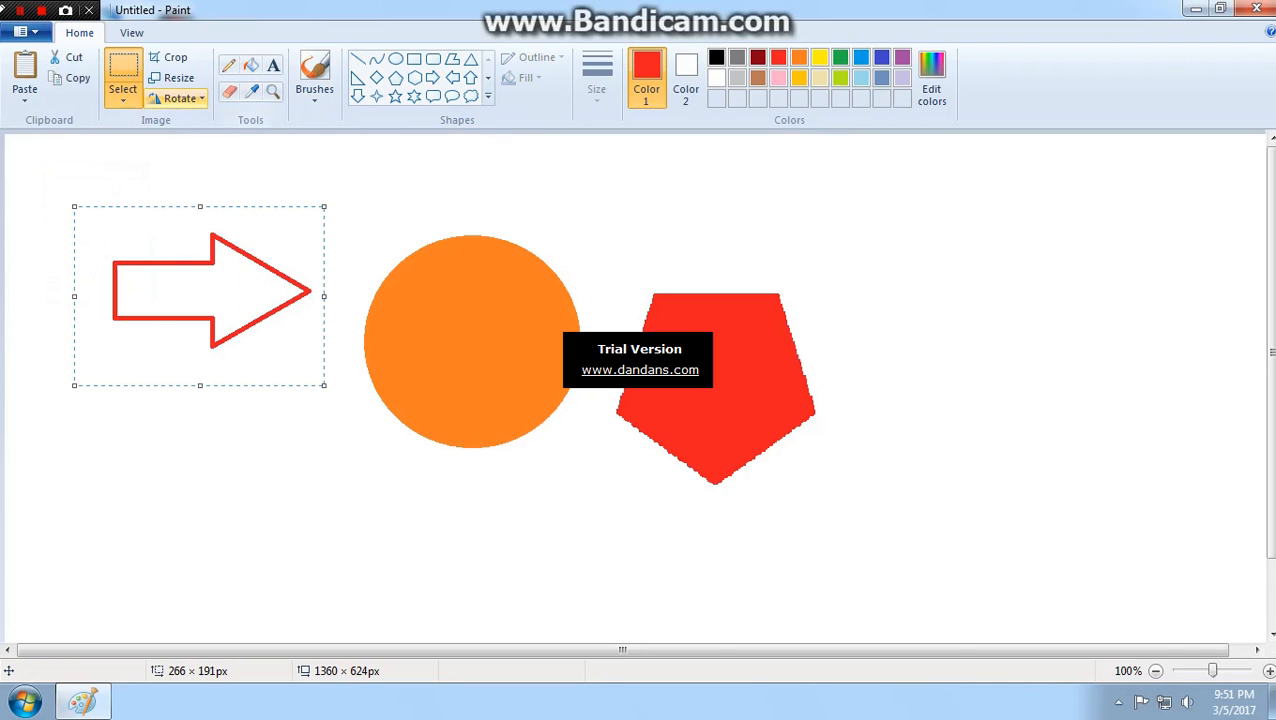
left_click(180, 98)
left_click(205, 120)
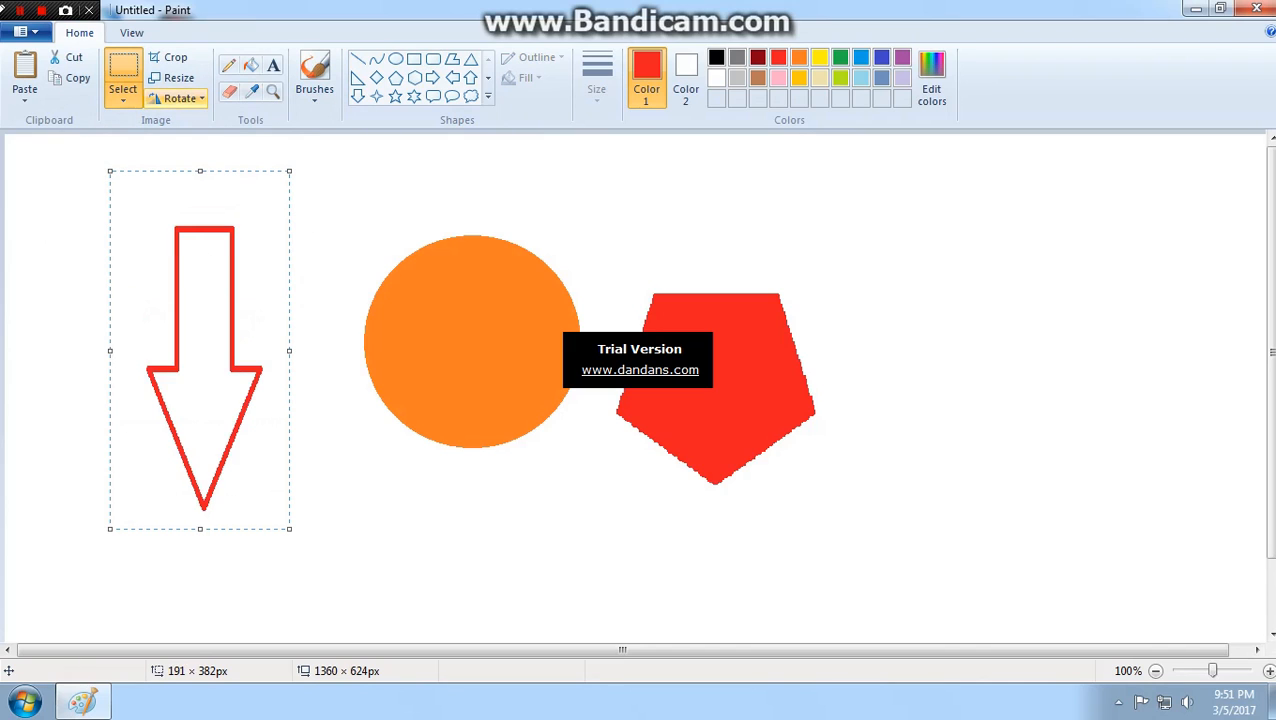
- Rotate the selected arrow left 90° and stretch it horizontally across the circle to about 597 × 191 px
left_click(180, 98)
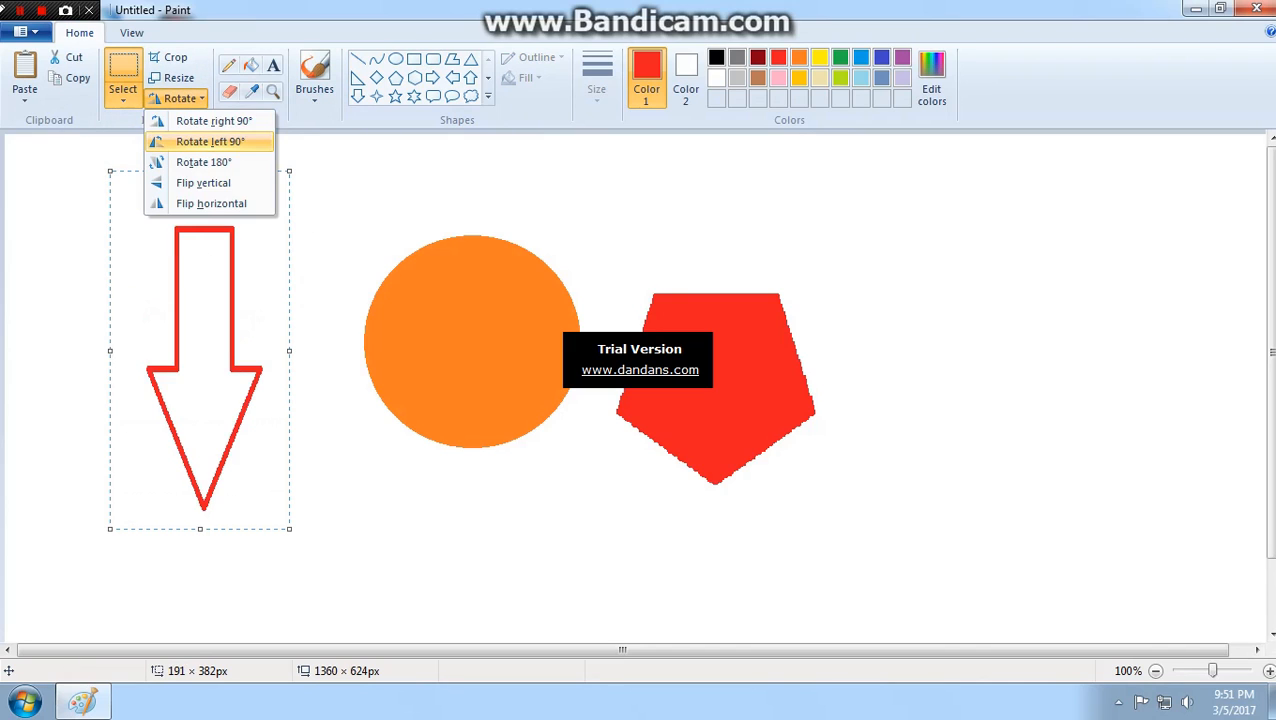
left_click(180, 141)
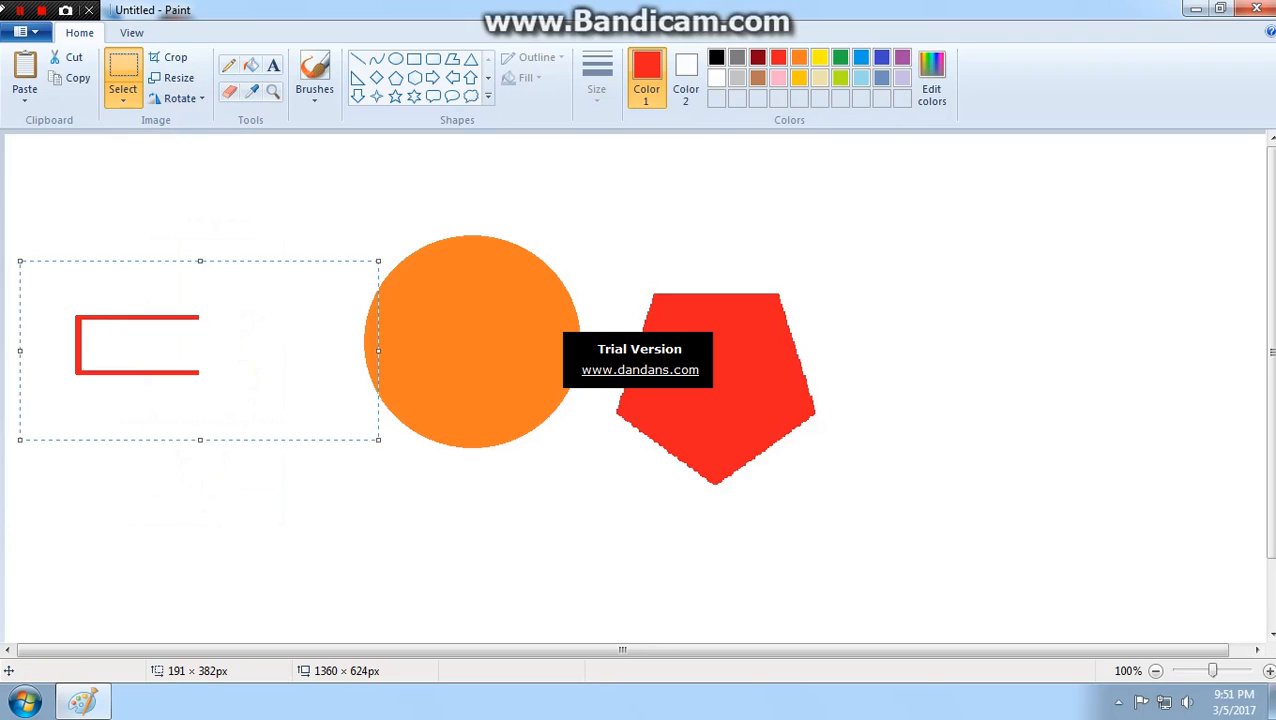
left_click_drag(378, 350, 580, 350)
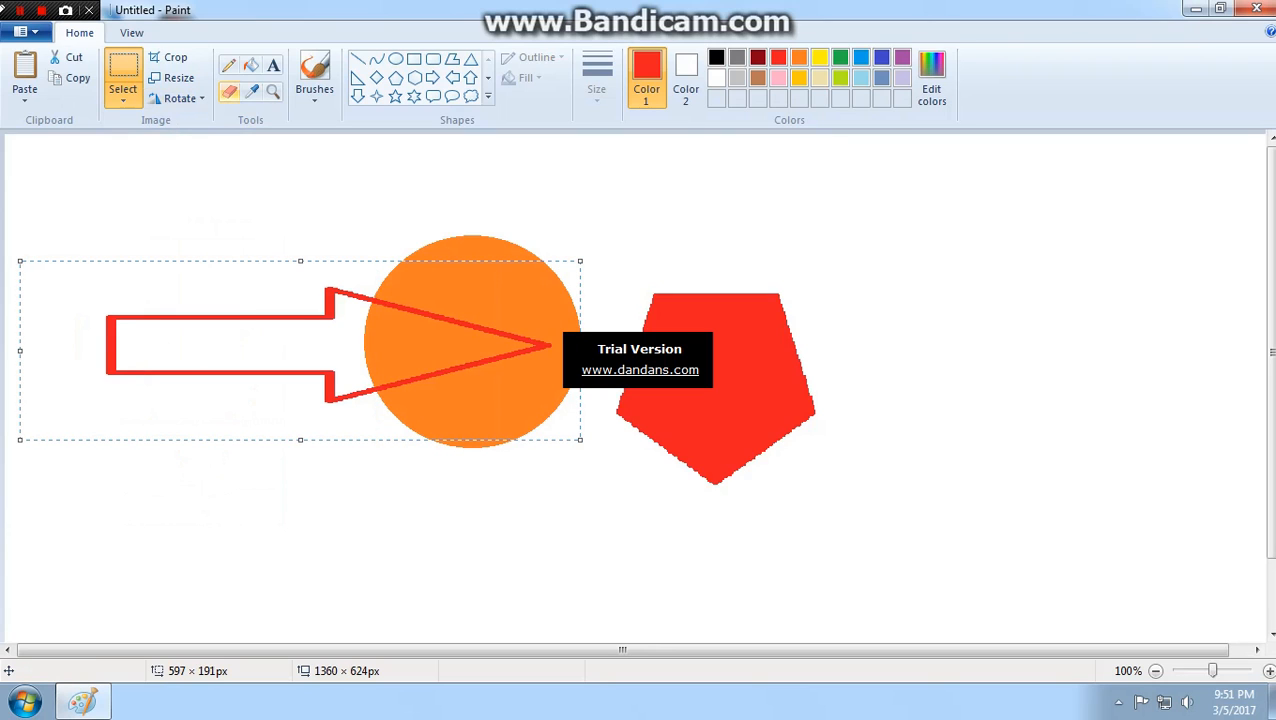
- Flip the stretched arrow vertically and horizontally, and deselect it
left_click(180, 98)
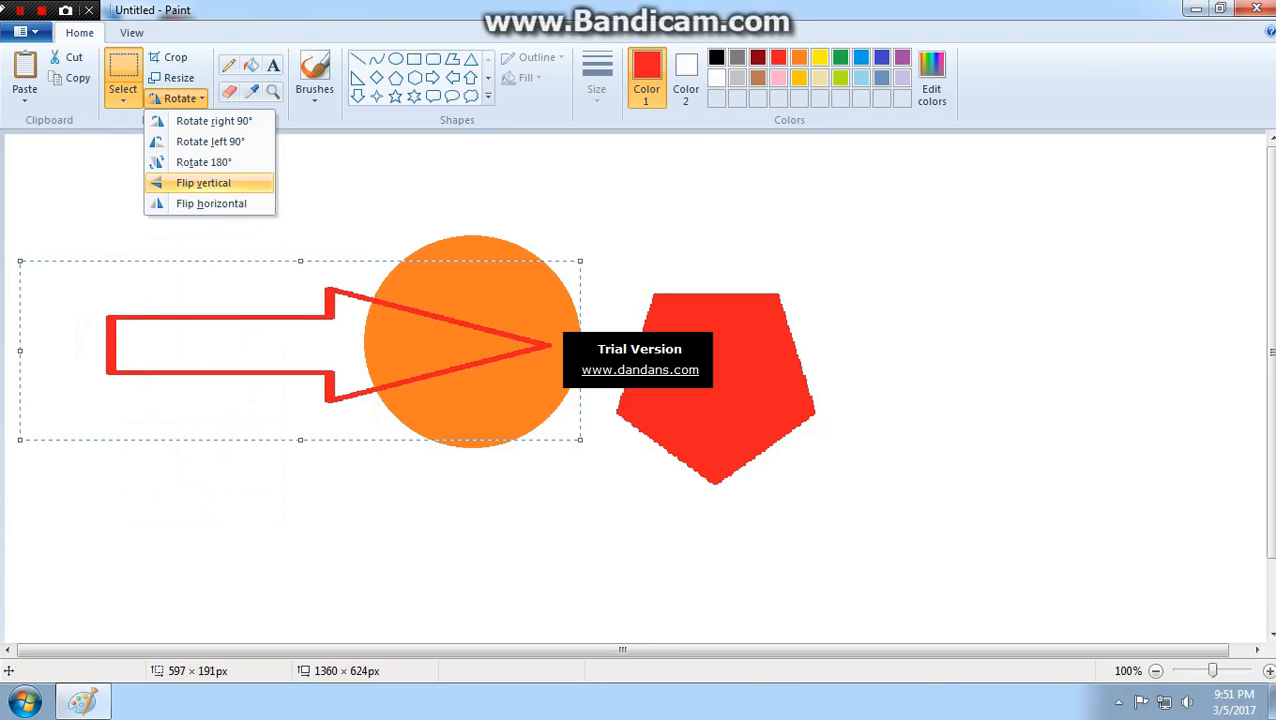
left_click(203, 183)
left_click(180, 98)
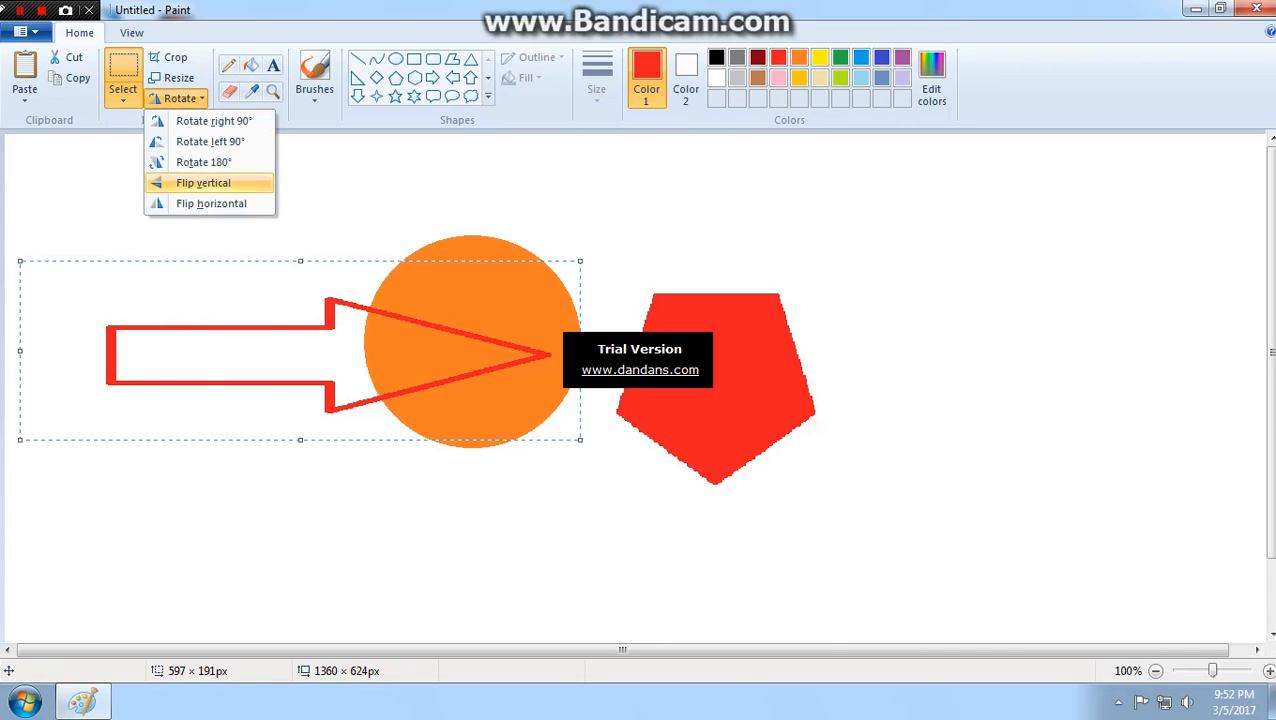
left_click(211, 203)
left_click(328, 222)
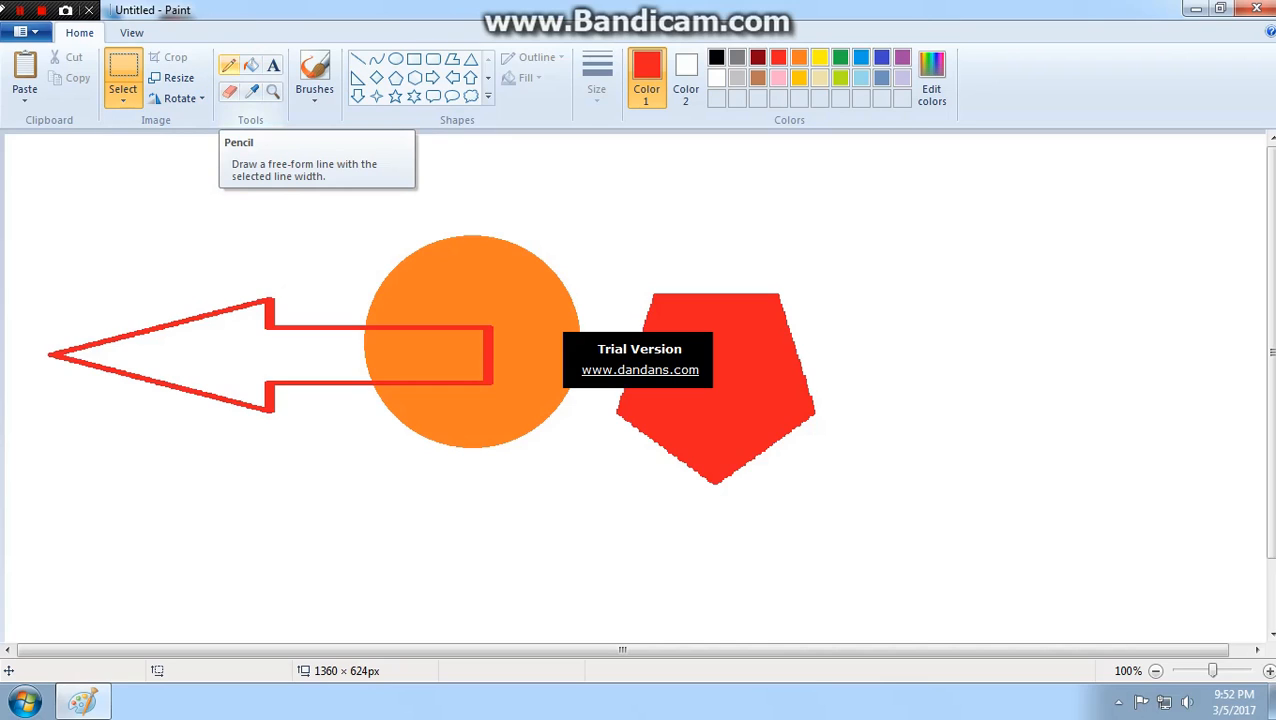
- Draw a long freehand Pencil line winding around the pentagon and a small closed loop above the arrowhead, and fill the loop with red
left_click(229, 65)
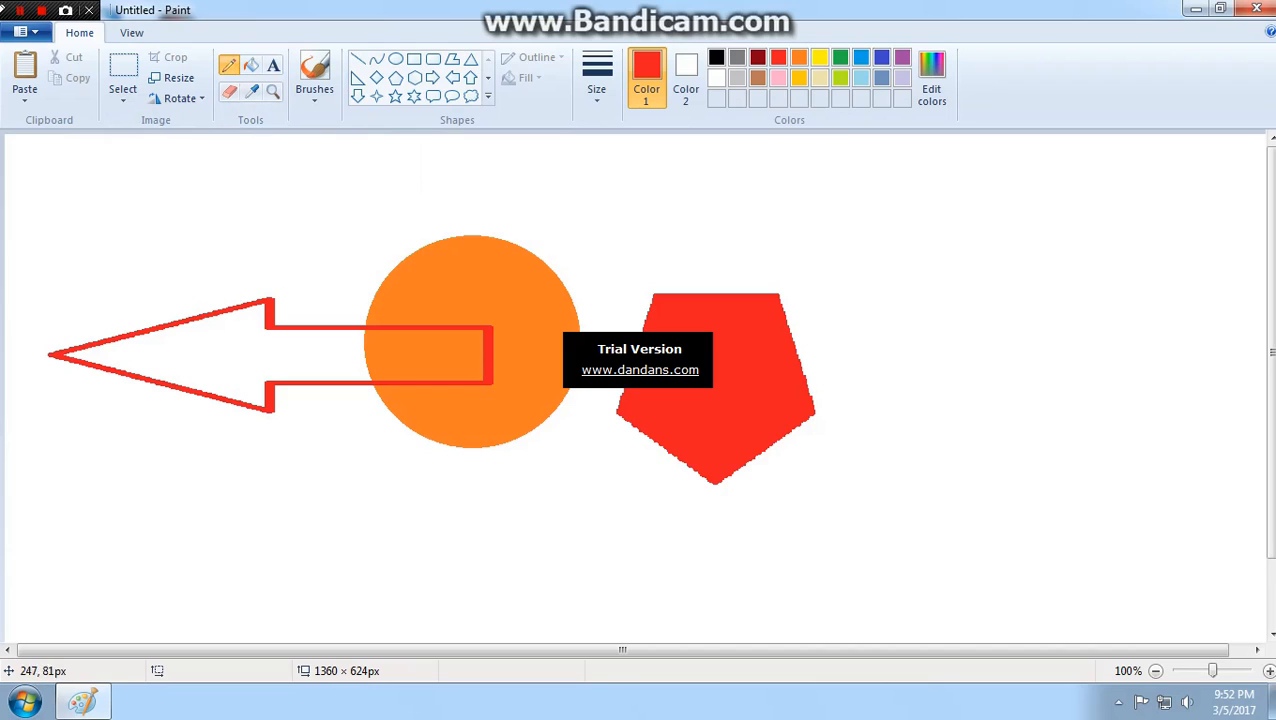
mouse_move(228, 206)
left_mouse_down()
mouse_move(553, 200)
mouse_move(814, 225)
mouse_move(919, 260)
mouse_move(938, 514)
mouse_move(711, 539)
mouse_move(603, 491)
mouse_move(611, 305)
mouse_move(660, 279)
mouse_move(763, 271)
mouse_move(899, 332)
mouse_move(903, 386)
mouse_move(814, 466)
mouse_move(785, 472)
mouse_move(920, 490)
mouse_move(965, 406)
left_mouse_up()
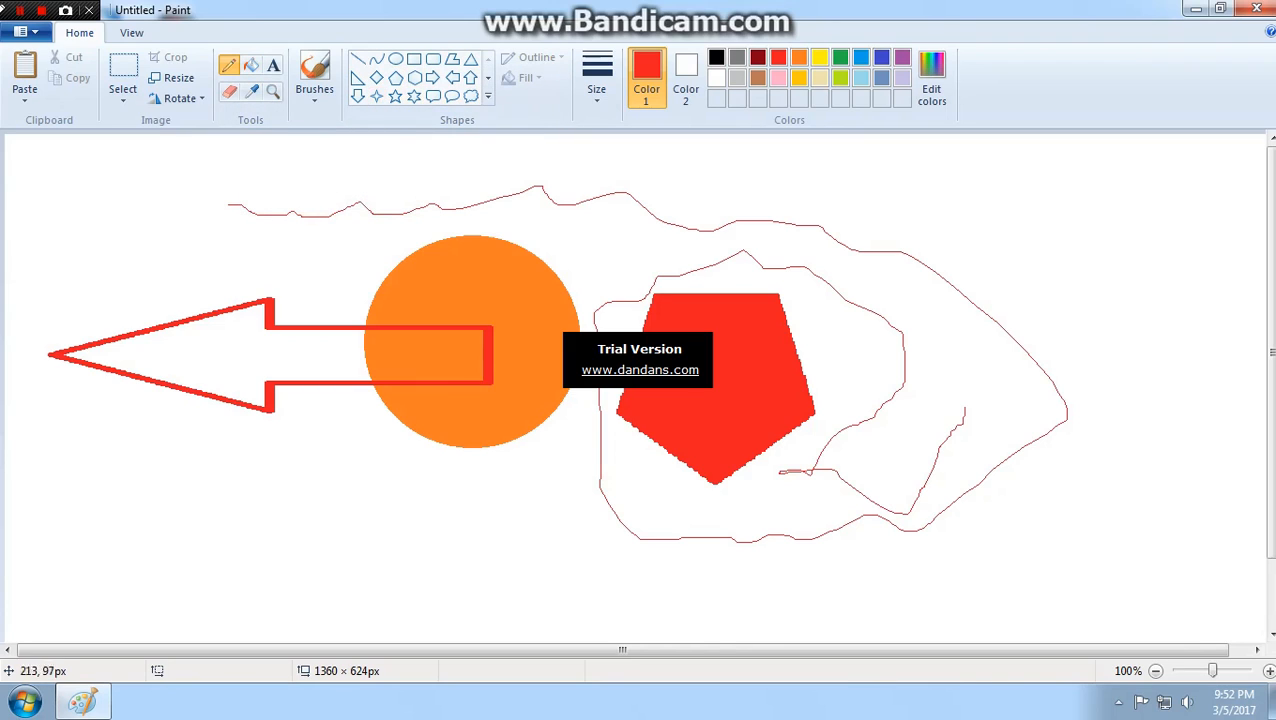
mouse_move(81, 227)
left_mouse_down()
mouse_move(122, 206)
mouse_move(130, 277)
mouse_move(72, 258)
mouse_move(82, 214)
mouse_move(96, 216)
left_mouse_up()
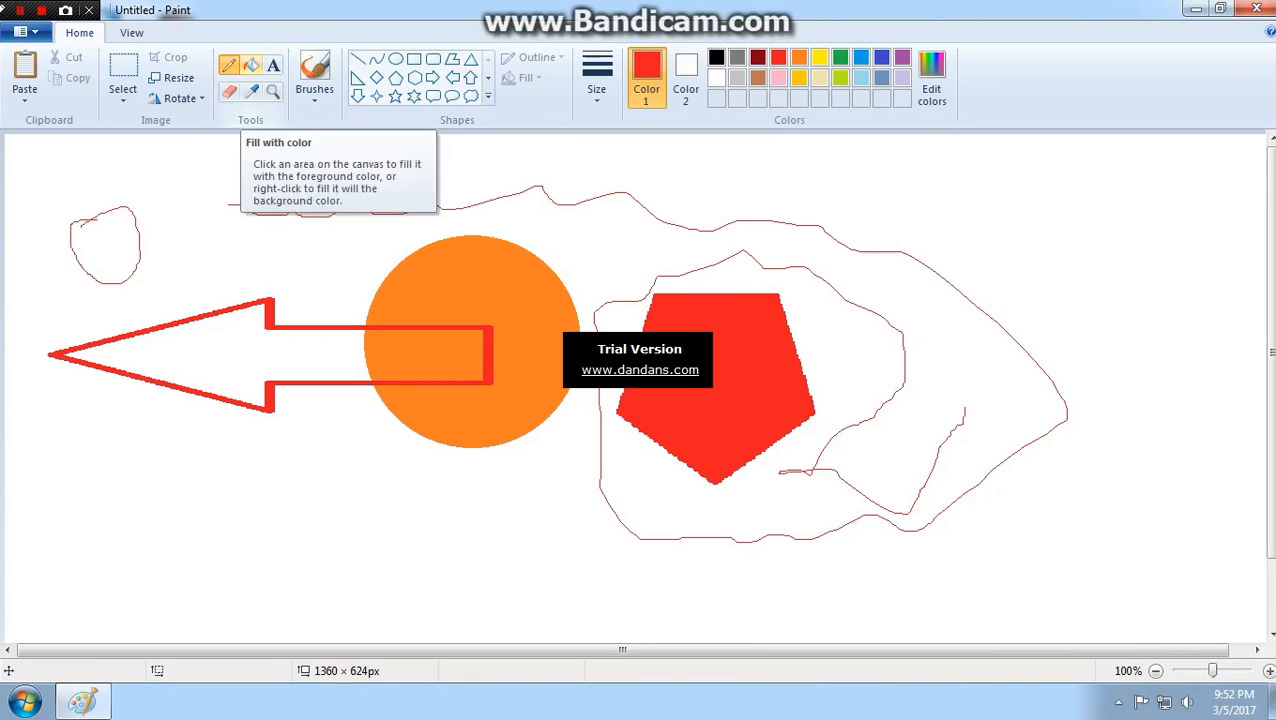
left_click(250, 65)
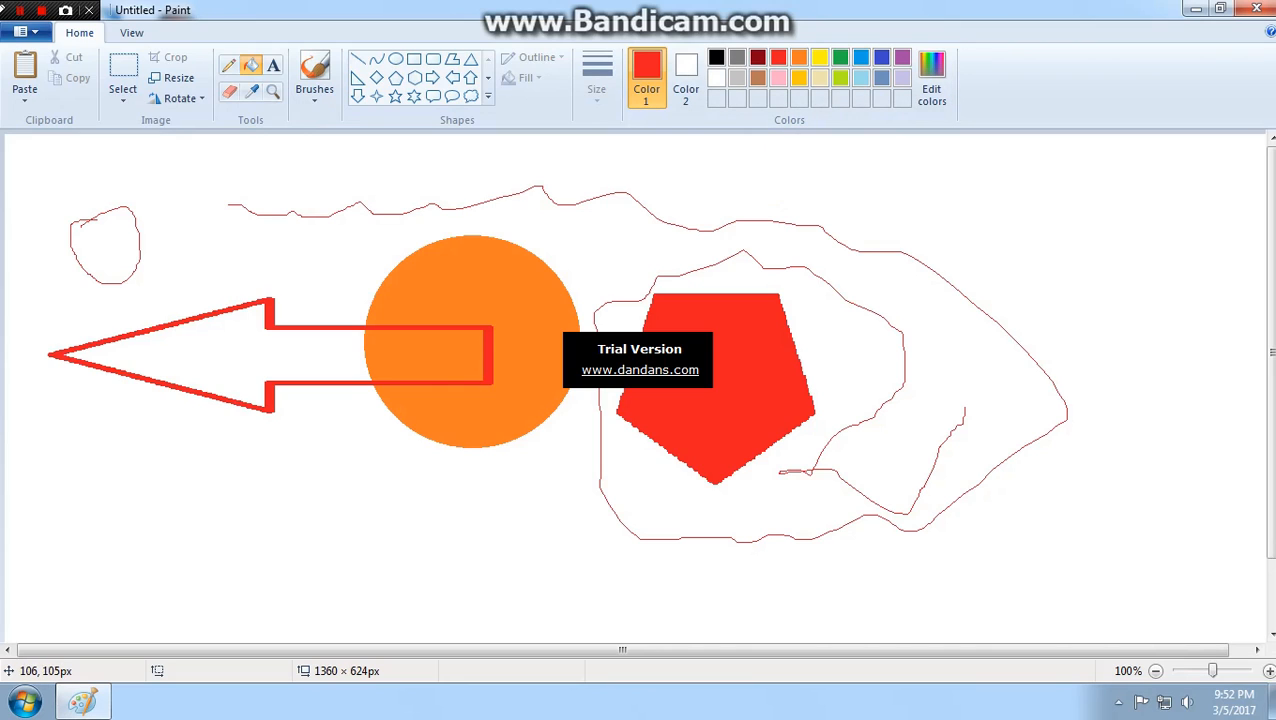
left_click(111, 240)
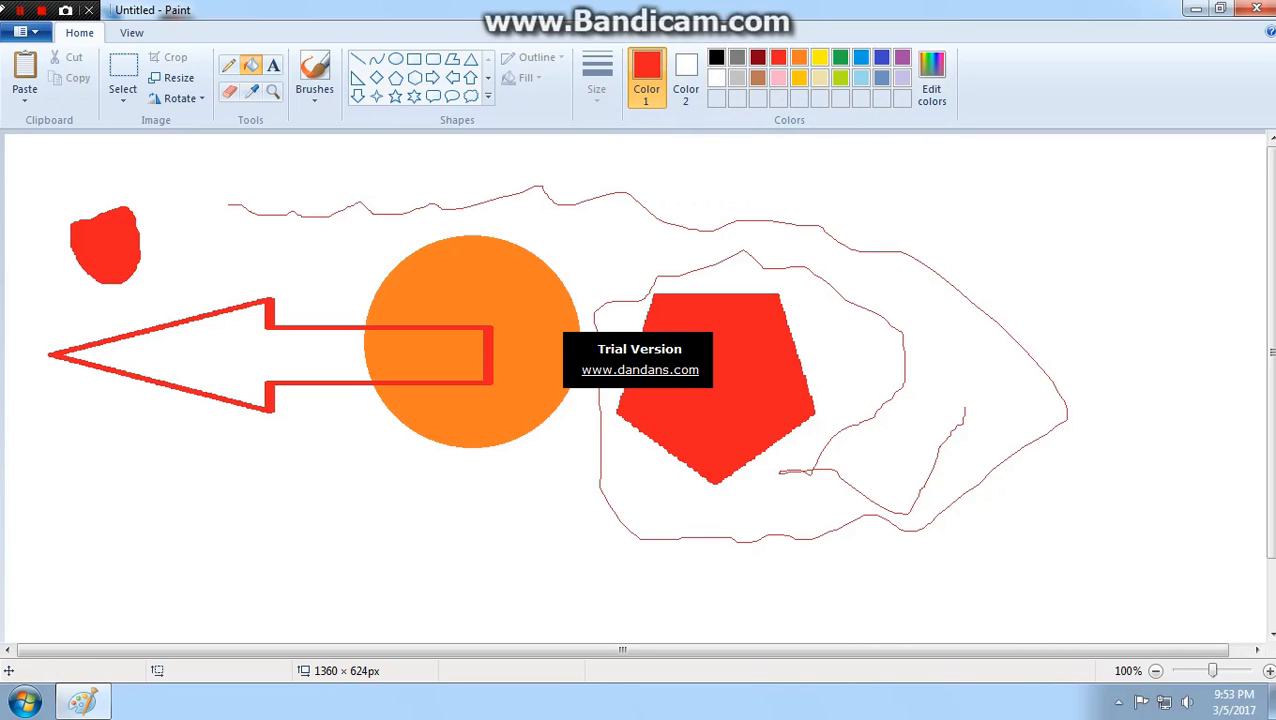
- Draw a red five-point star about 111 × 116 px near the canvas's upper-right corner, and fill the star and the small loop with black
left_click(395, 96)
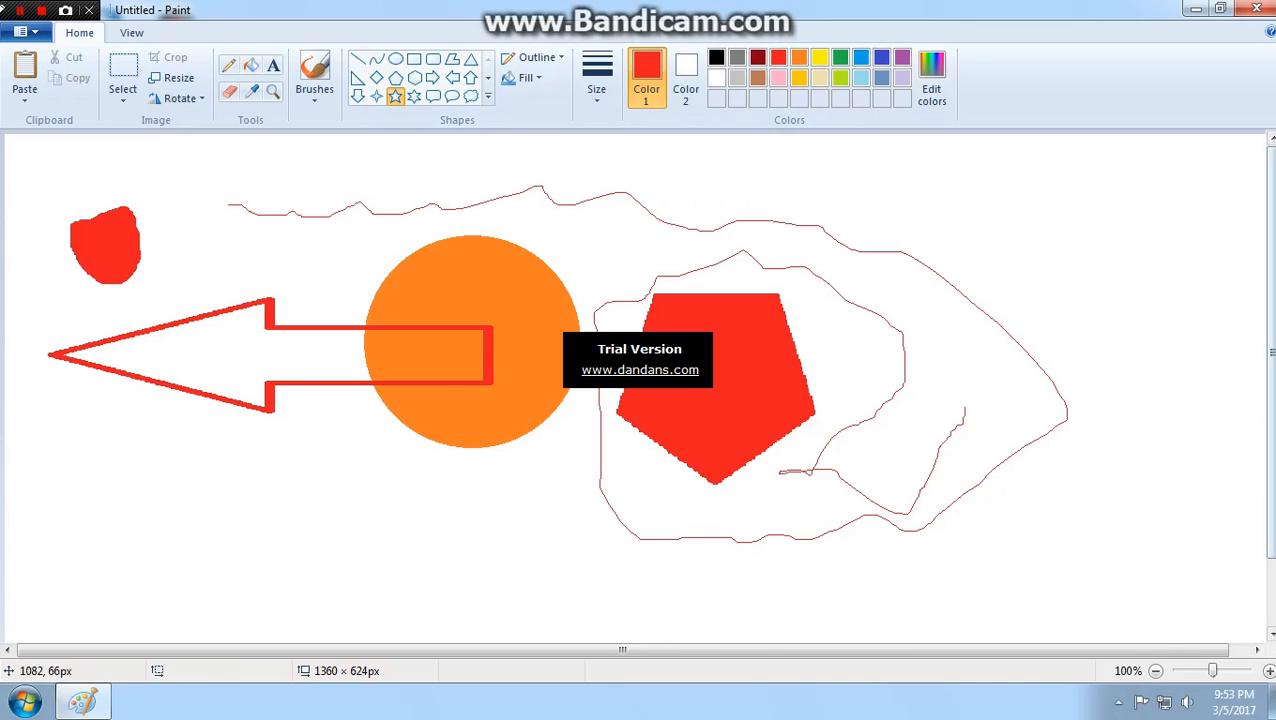
left_click_drag(1010, 196, 1115, 303)
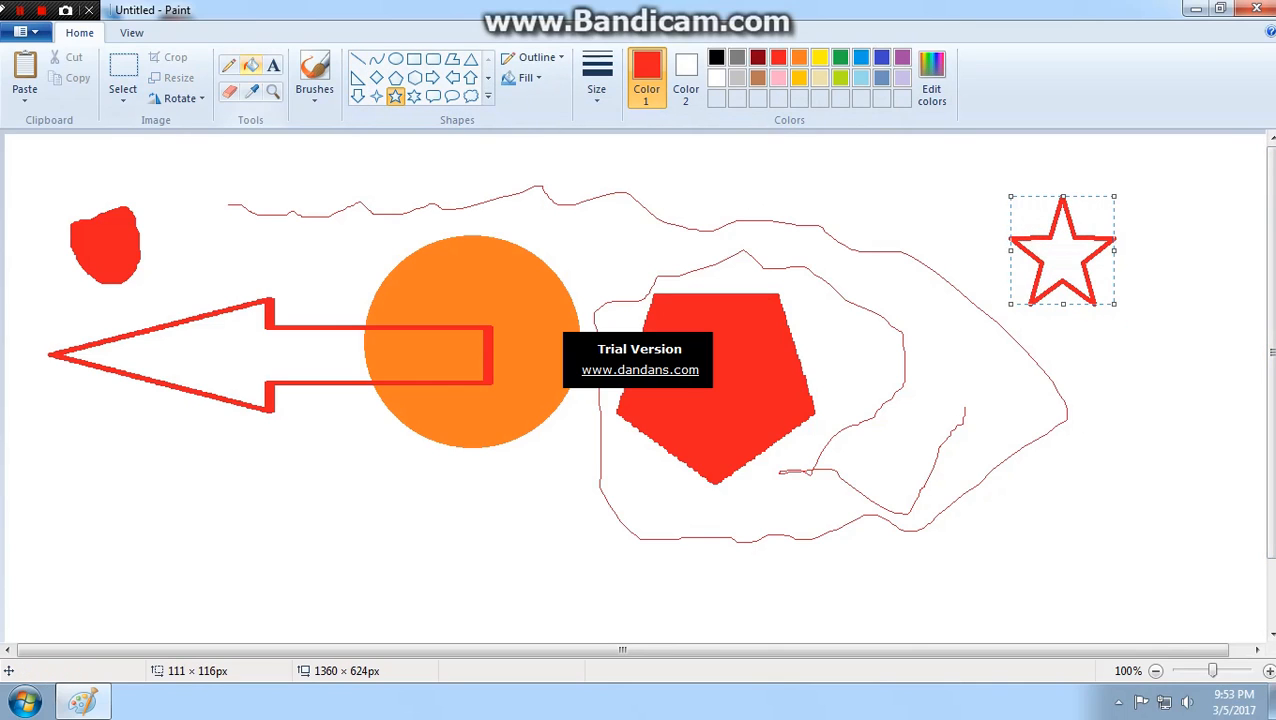
left_click(251, 66)
left_click(686, 80)
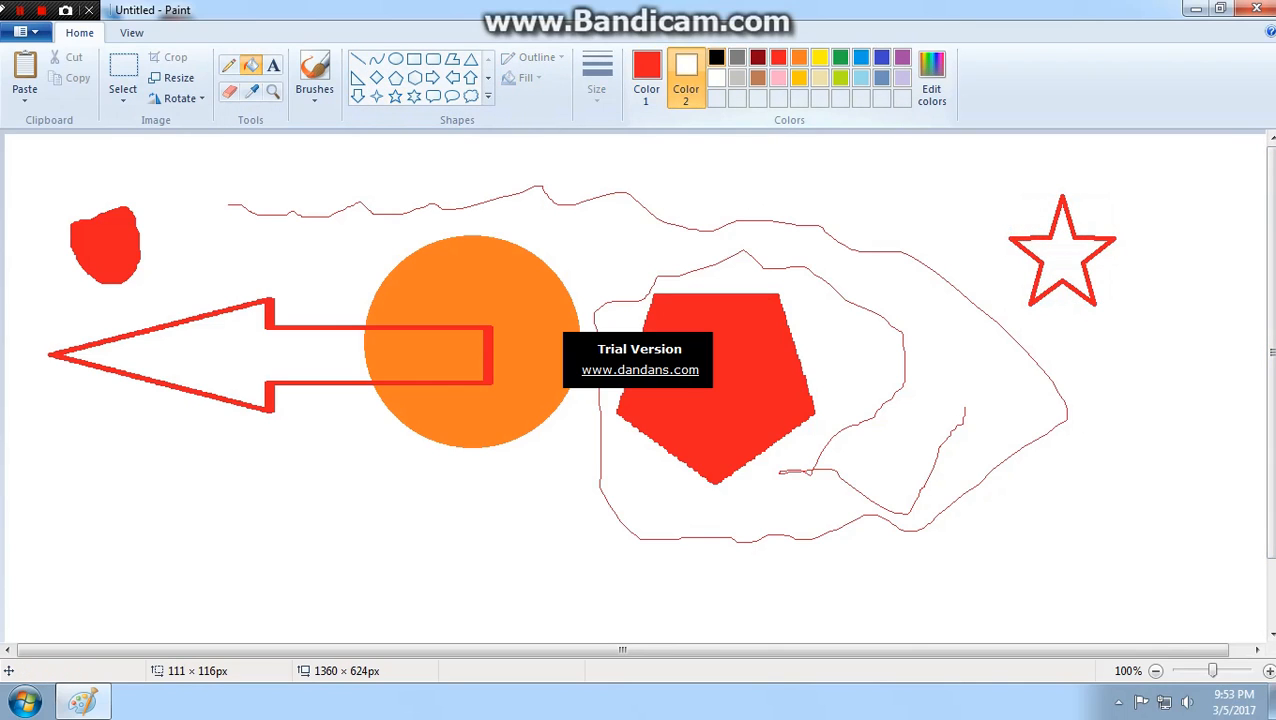
left_click(646, 80)
left_click(716, 57)
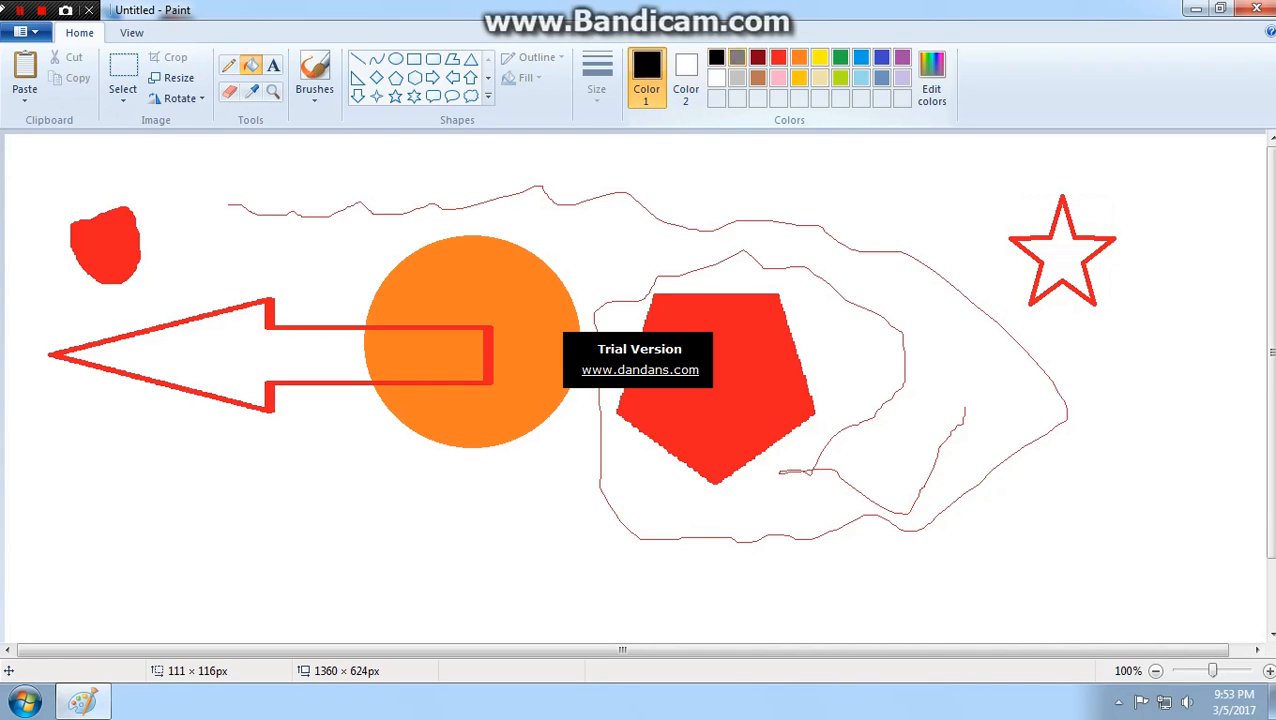
left_click(1062, 255)
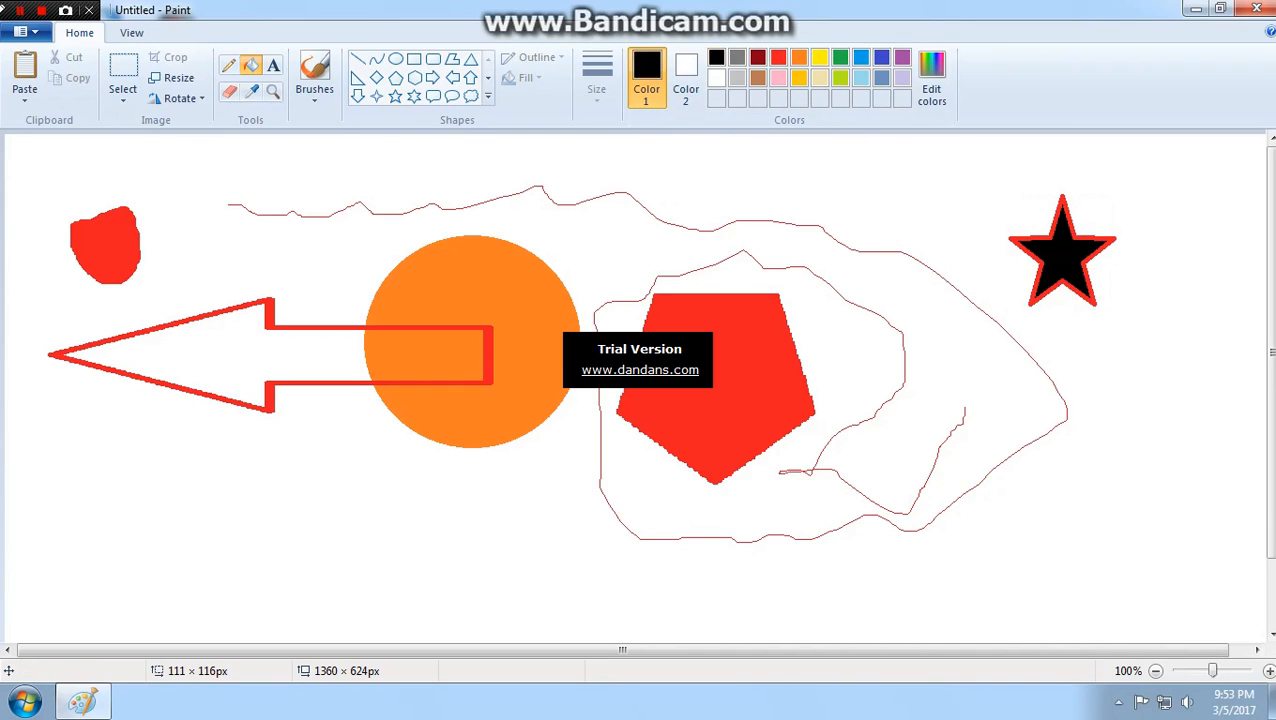
left_click(105, 245)
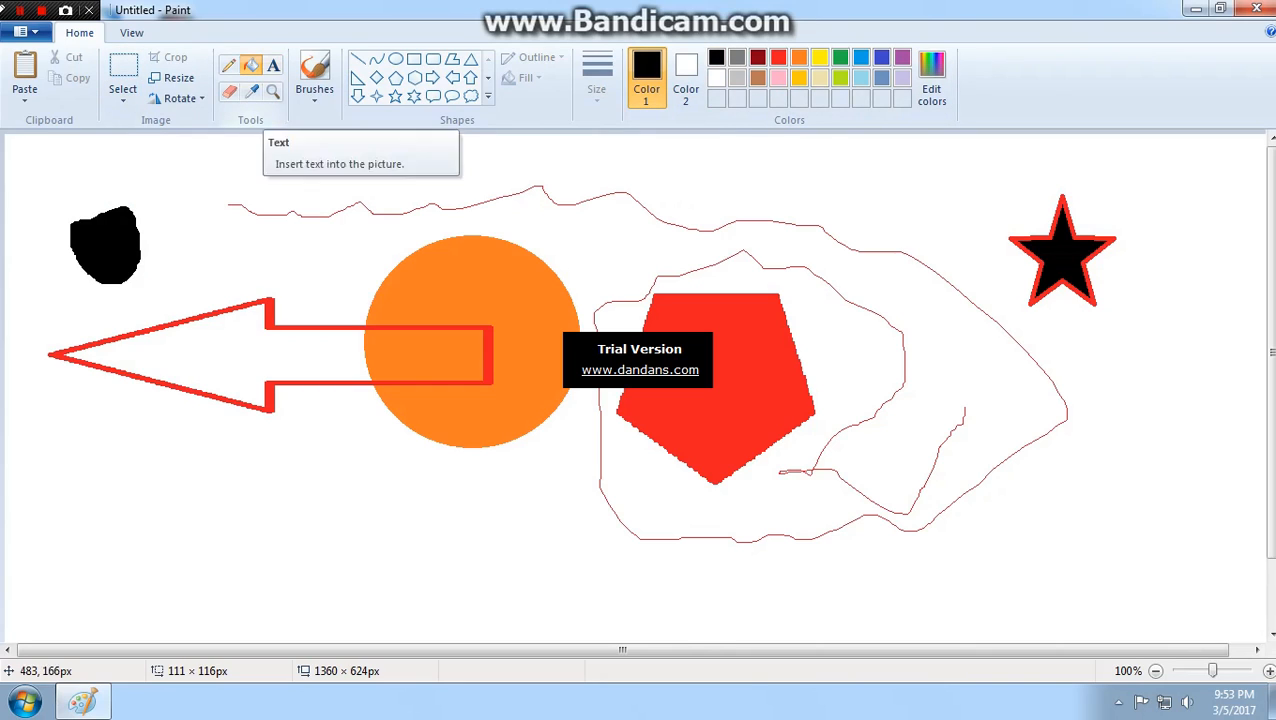
- Insert a text box across the orange circle, about 162 × 73 px as drawn, and enter a person's first name in lowercase
left_click(273, 66)
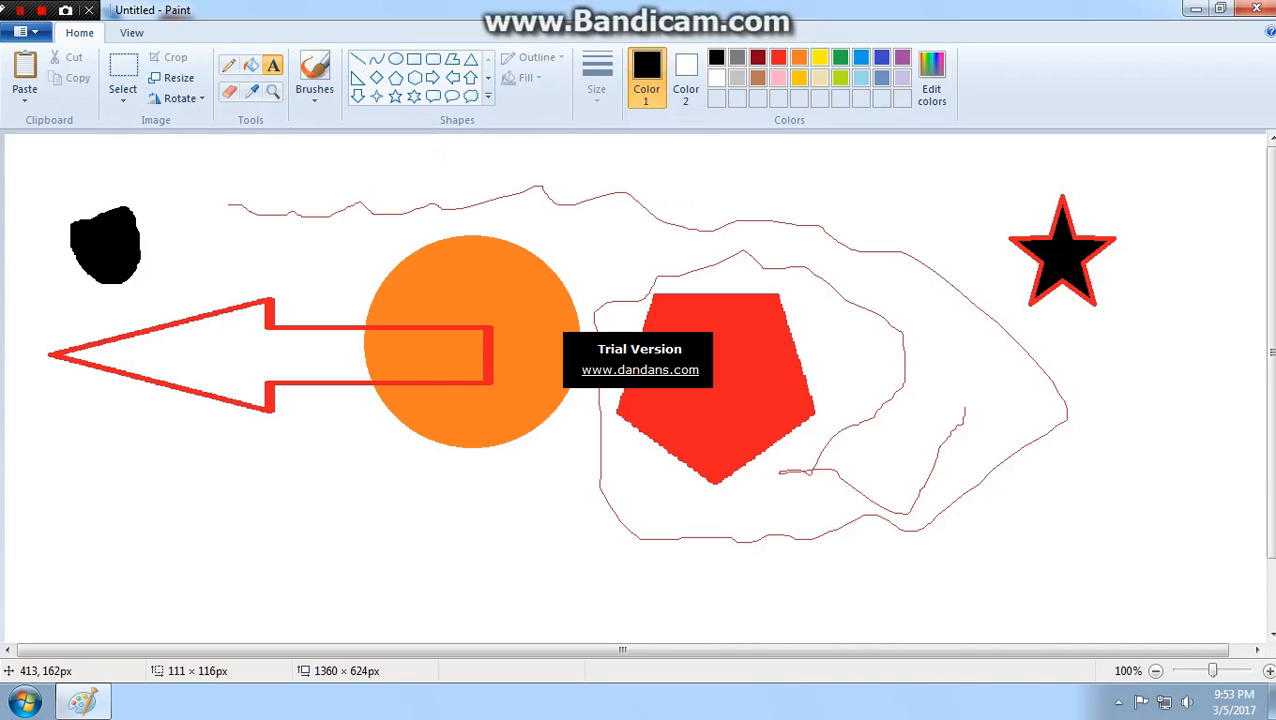
left_click_drag(393, 286, 545, 354)
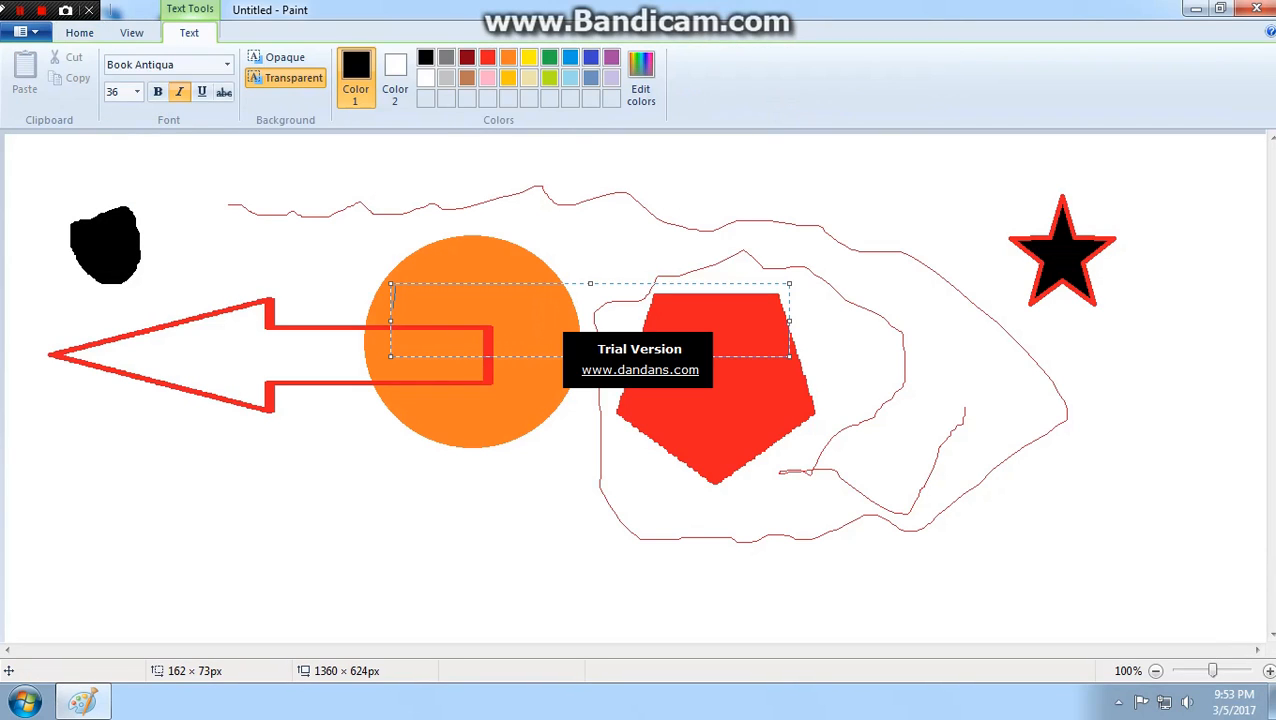
type("samrat")
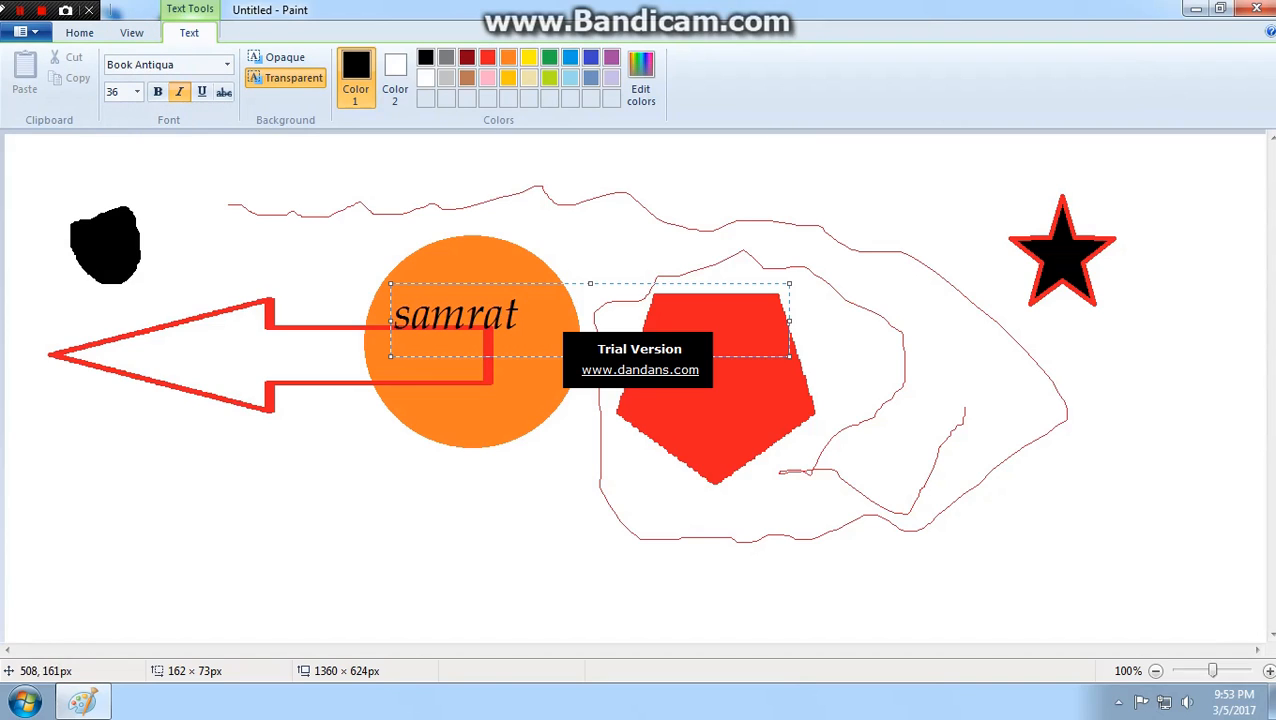
- Select all the text in the box and set its font to Bernard MT Condensed at size 72
key("ctrl+a")
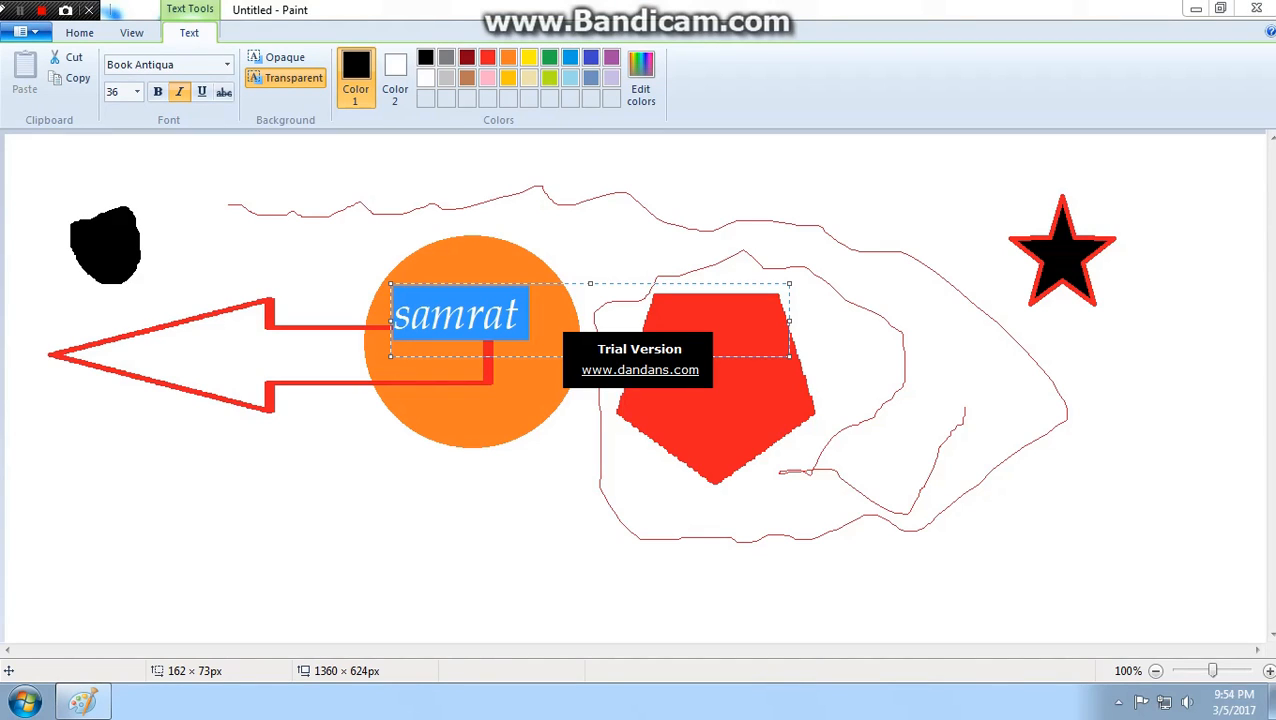
left_click(227, 64)
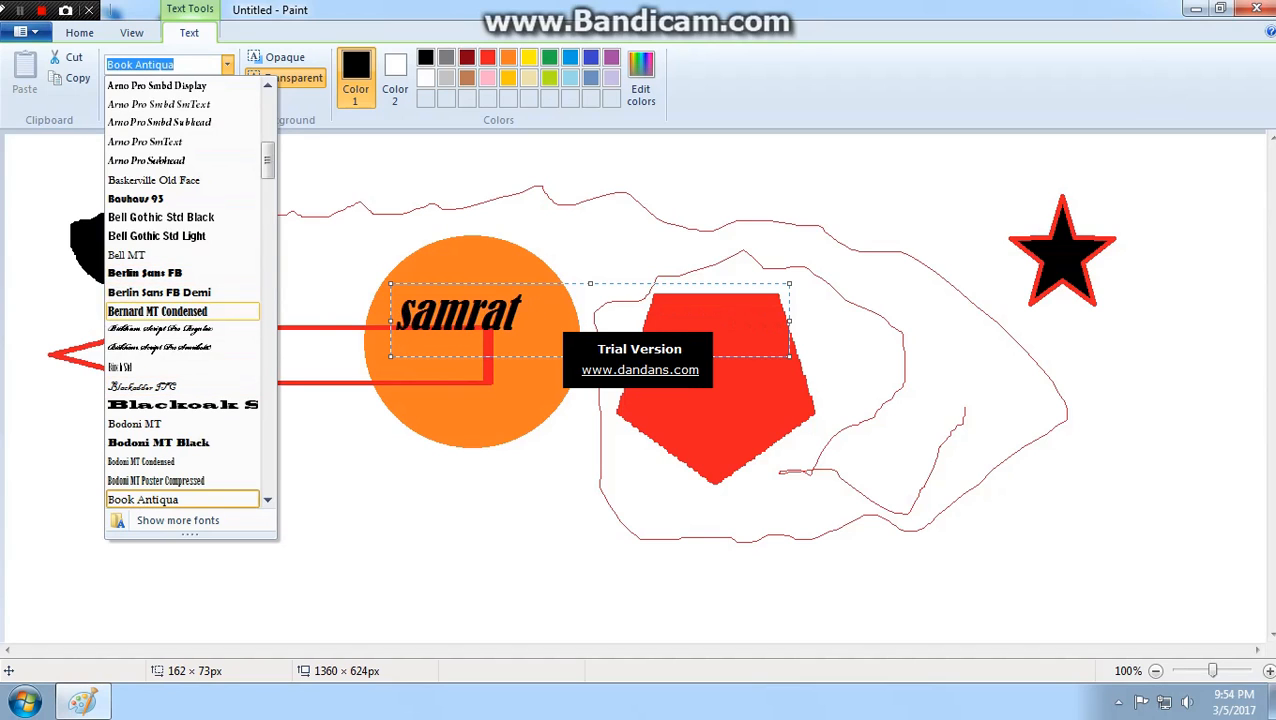
left_click(157, 311)
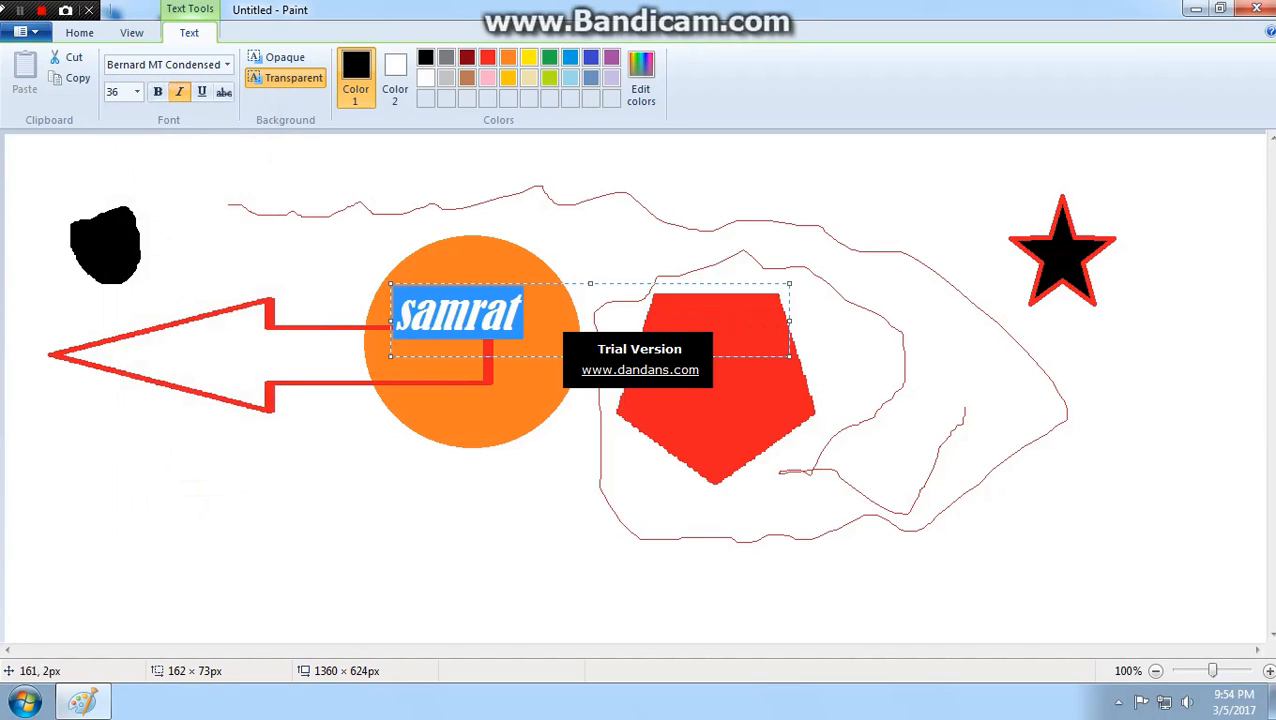
left_click(137, 91)
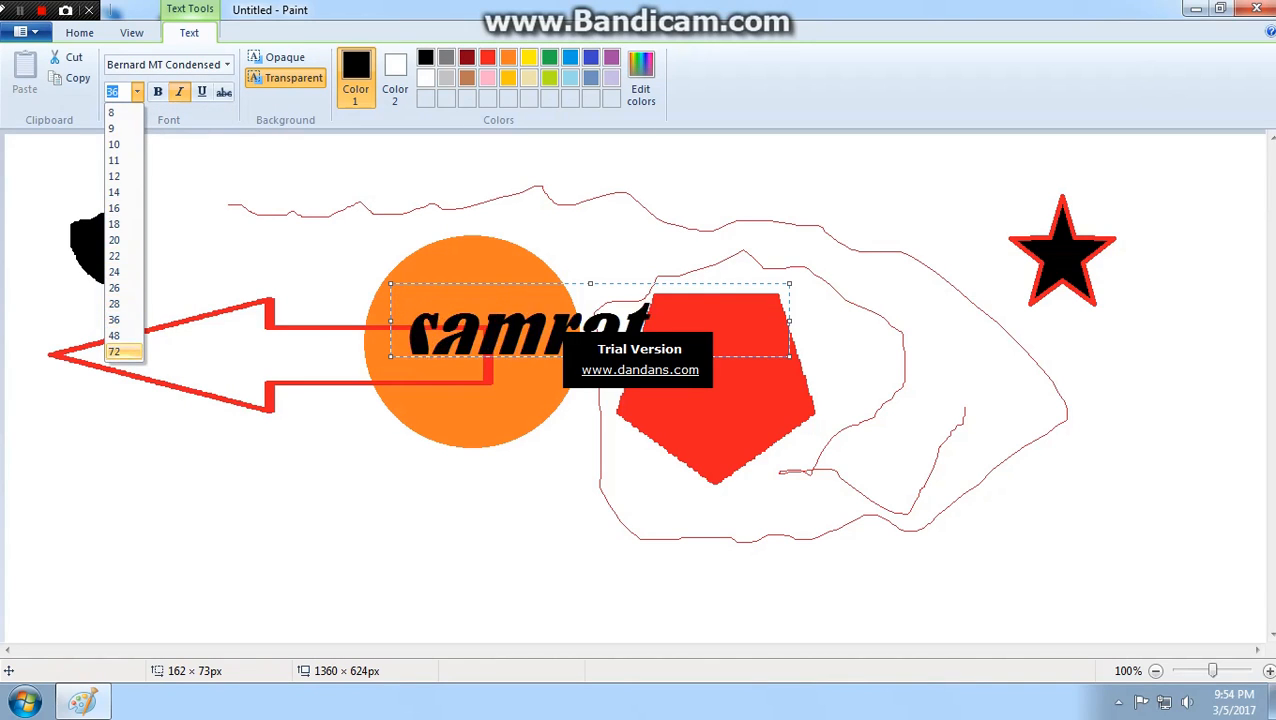
left_click(114, 351)
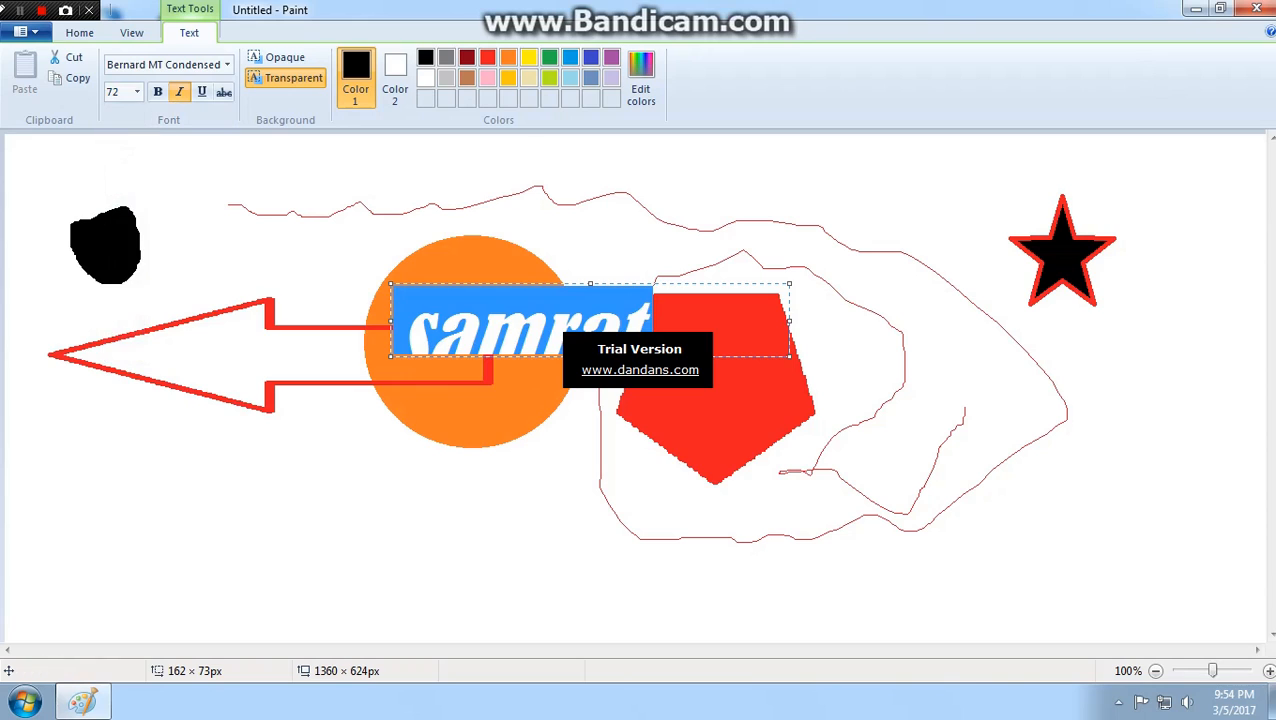
- Set the selected text's font size to 120 and enlarge the text box to about 556 × 385 px
left_click_drag(592, 357, 414, 553)
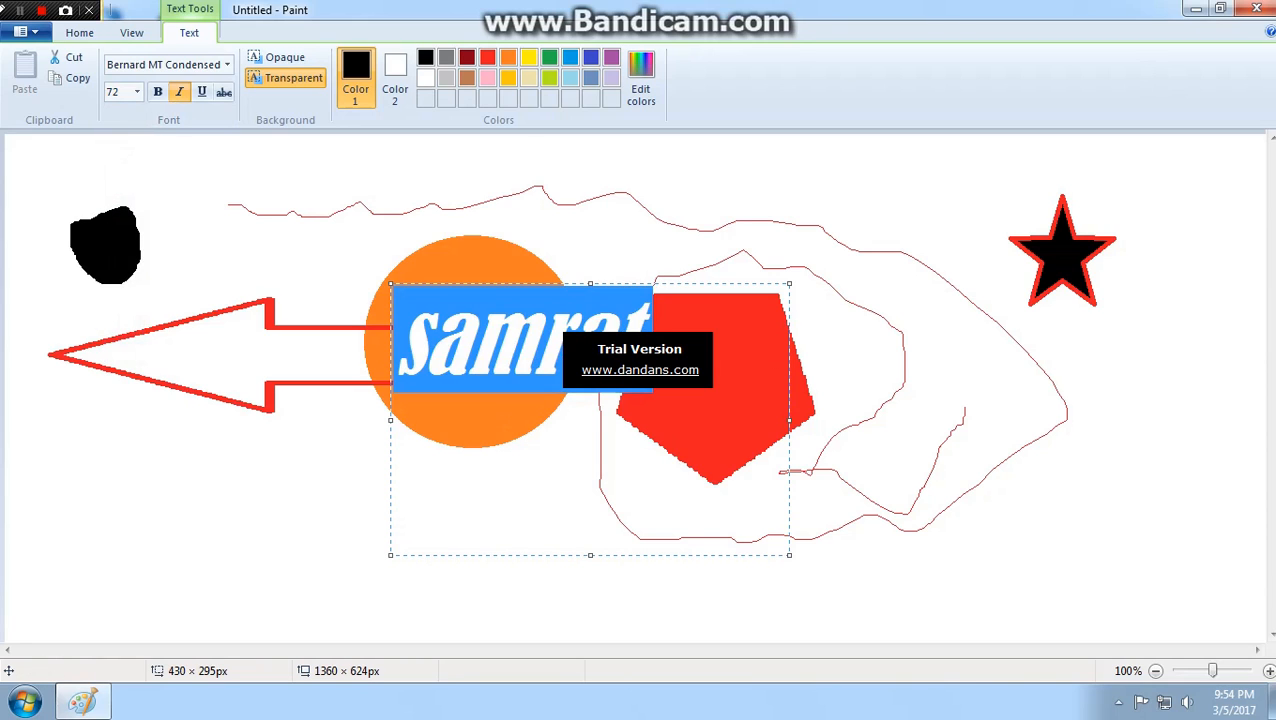
left_click(115, 91)
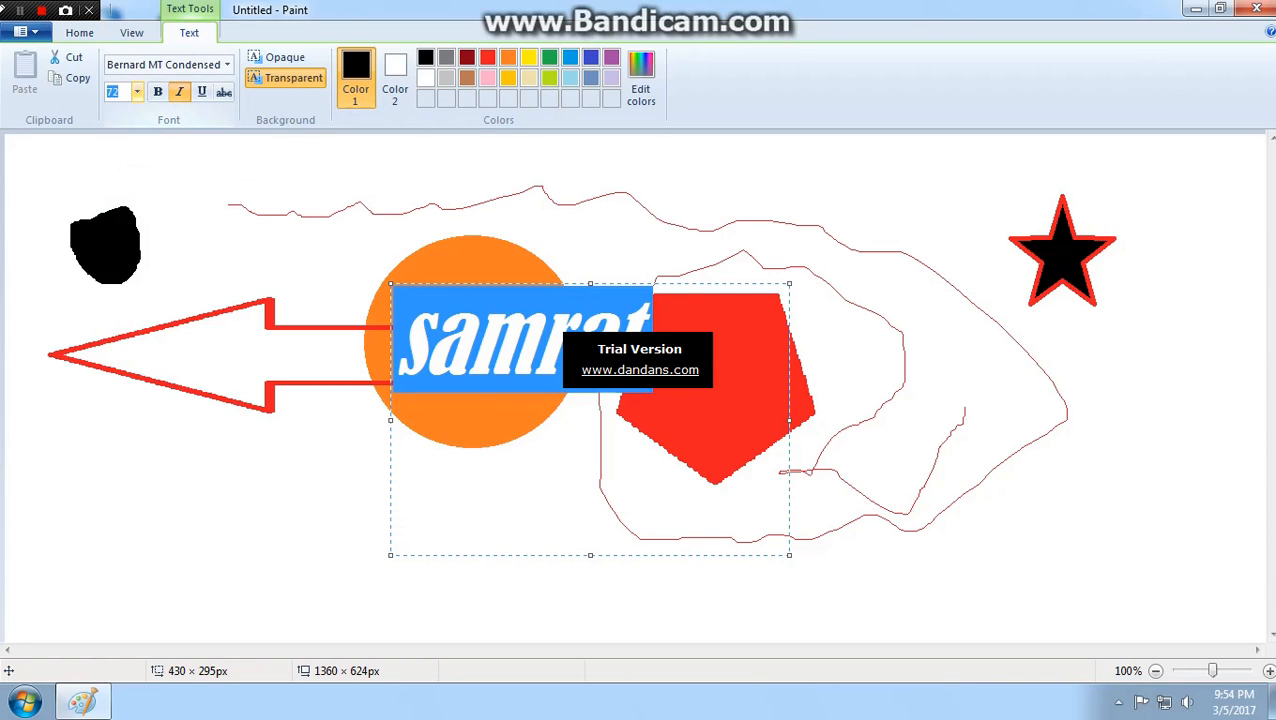
type("120")
key("Return")
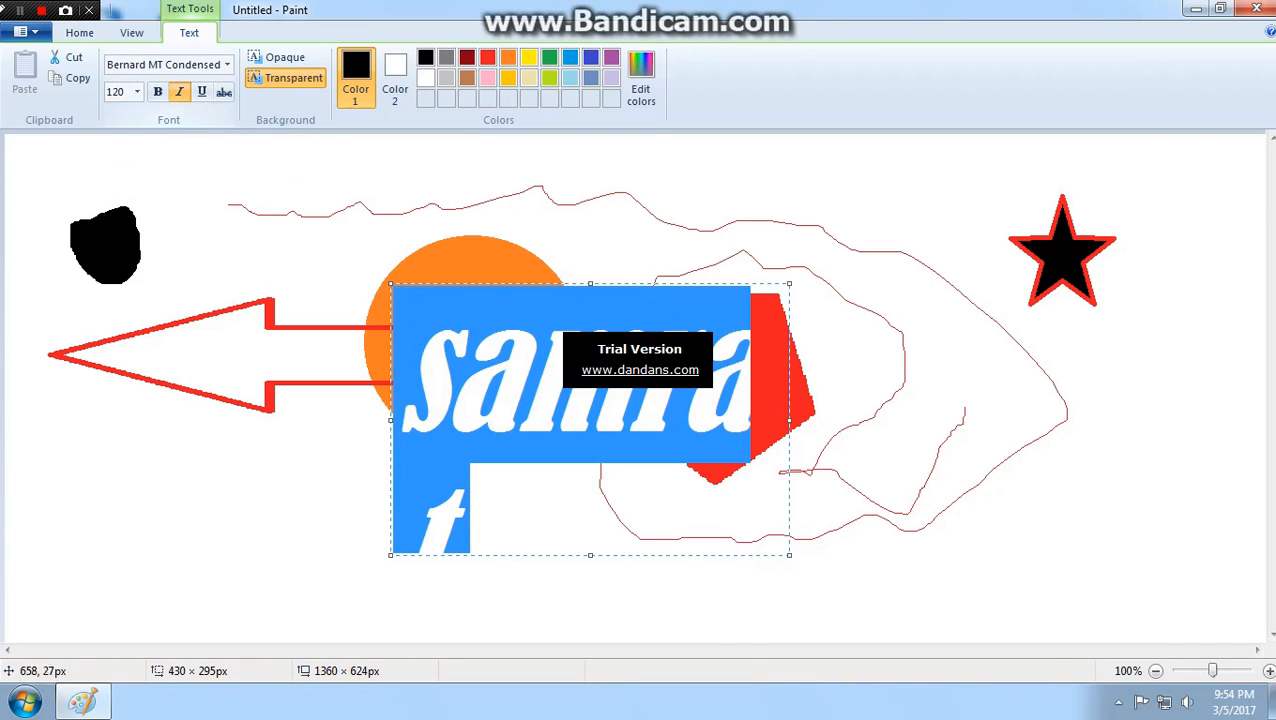
left_click_drag(789, 554, 906, 640)
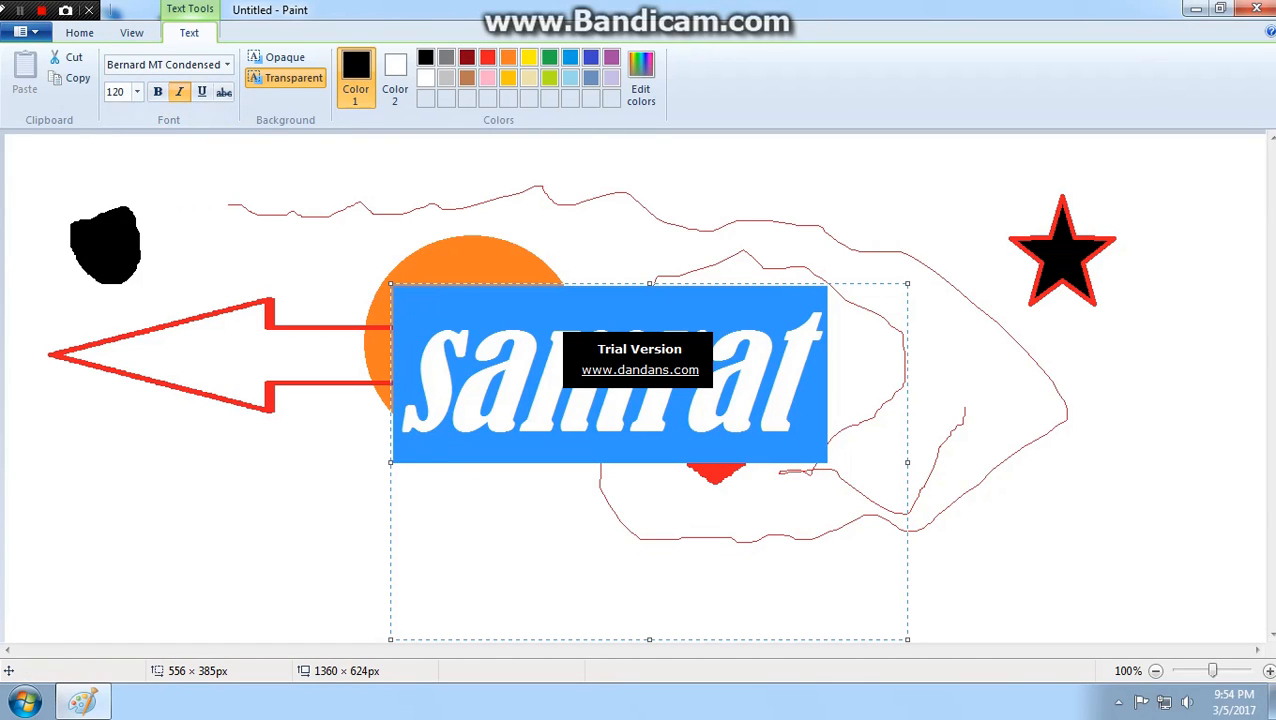
- Make the selected text bold, and switch its italic style off and back on twice
key("ctrl+b")
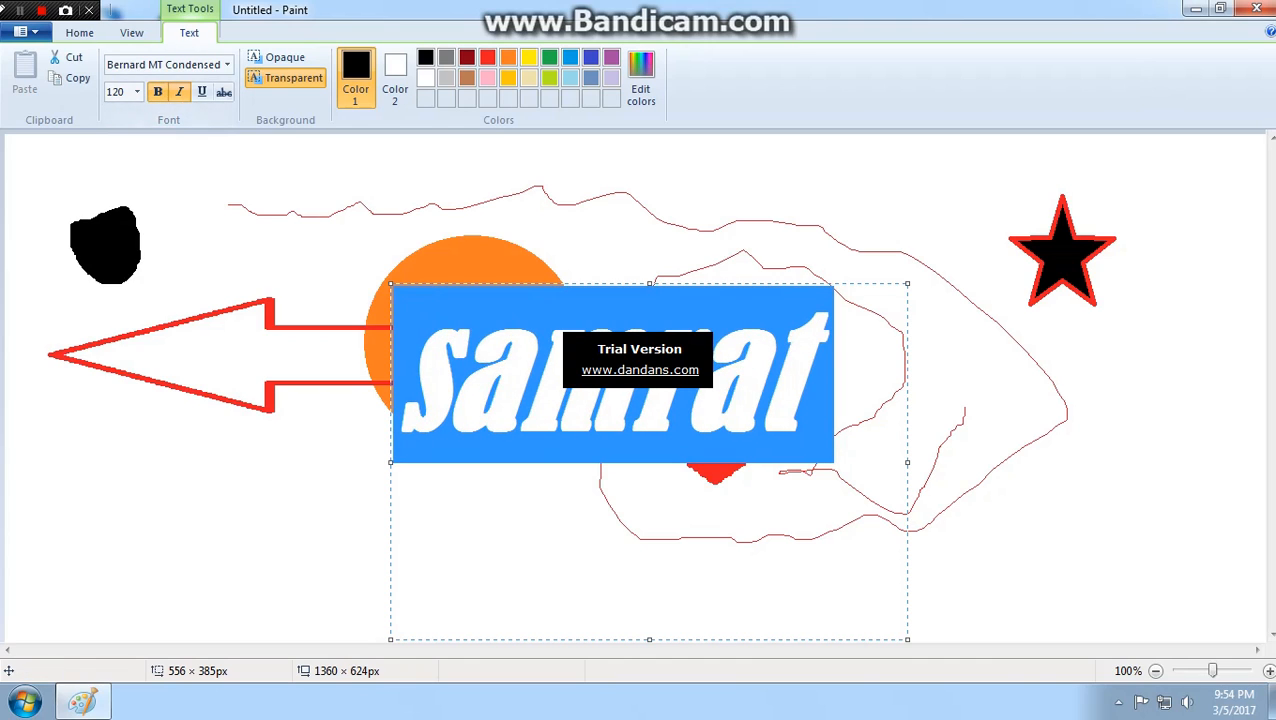
key("ctrl+i")
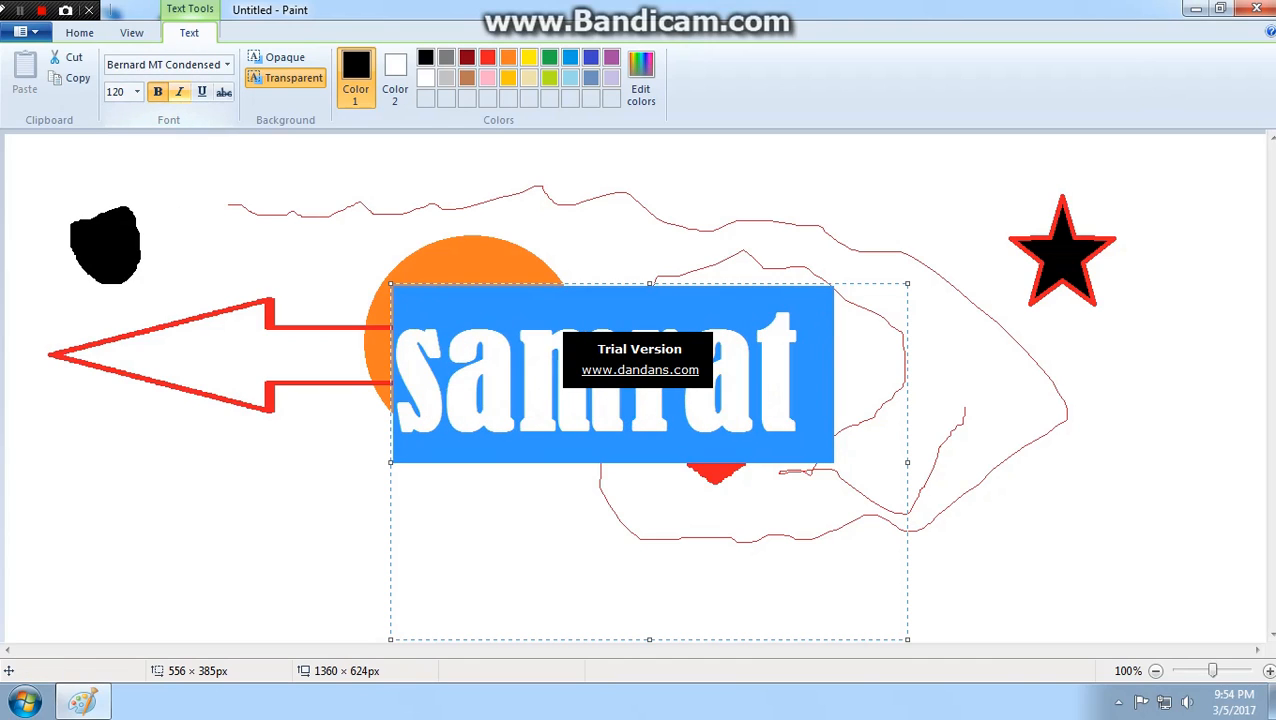
key("ctrl+i")
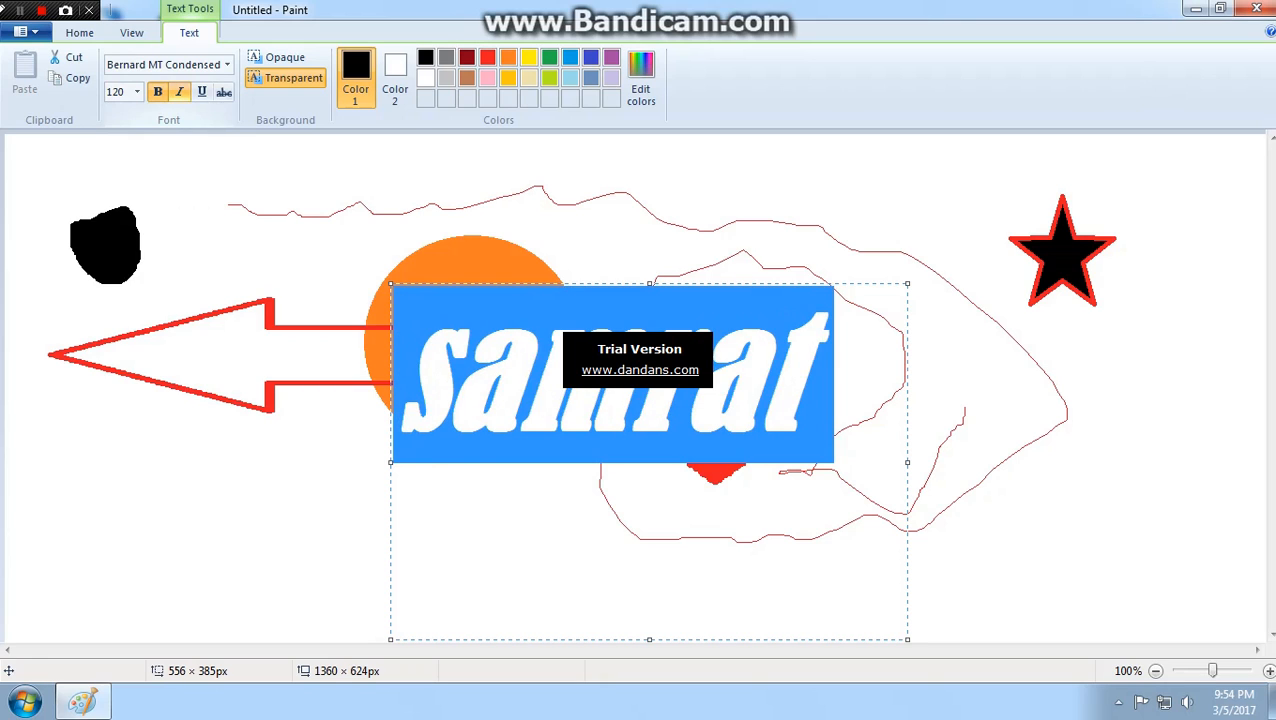
key("ctrl+i")
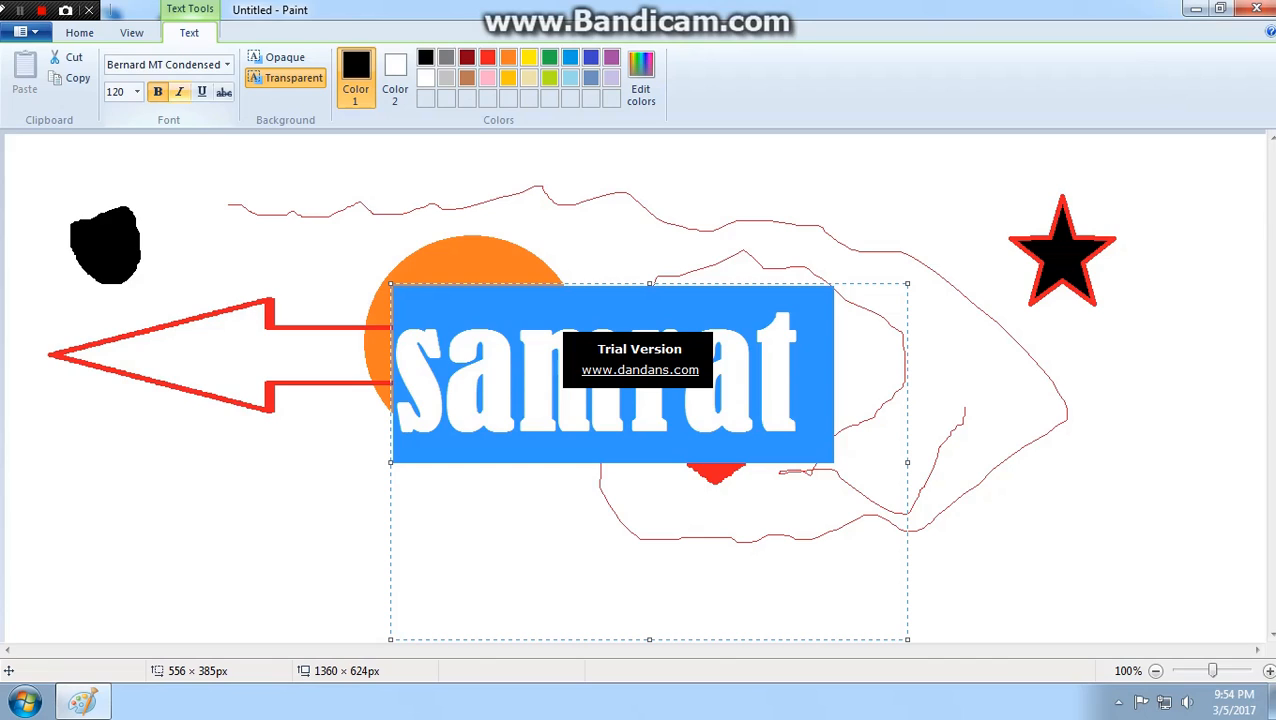
left_click(179, 91)
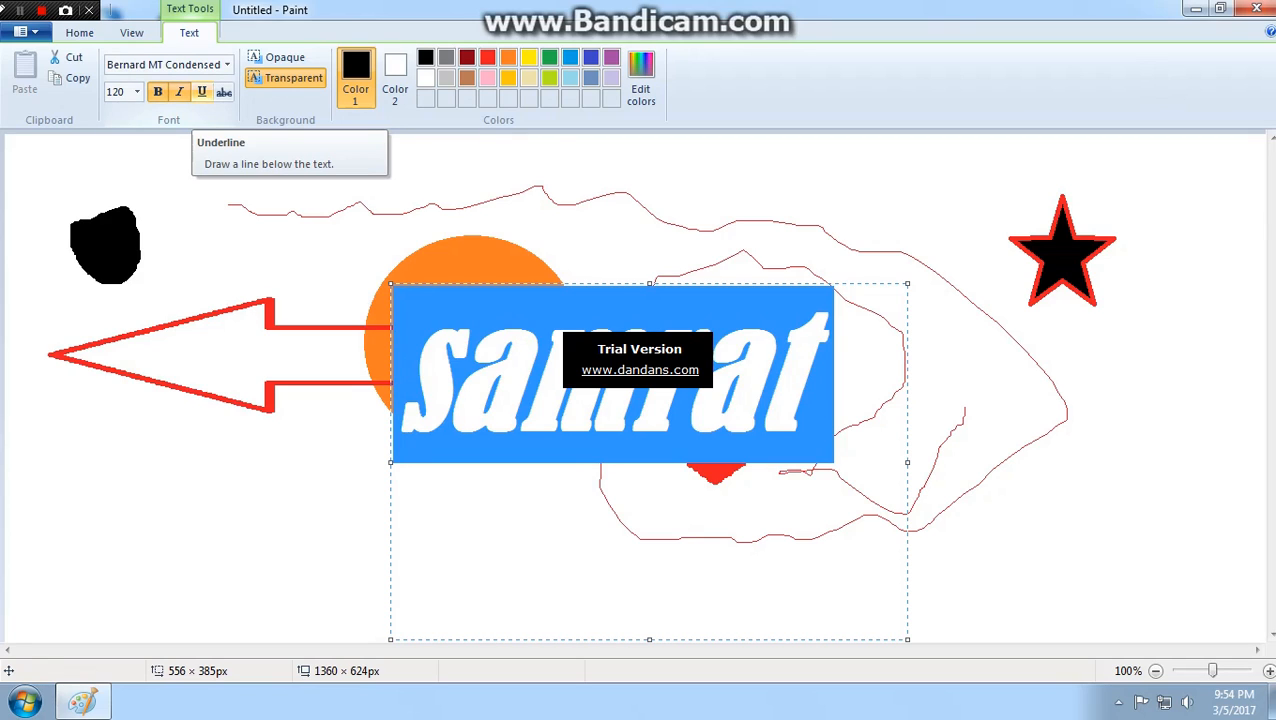
- Try underlining the selected text, remove the underline, and apply strikethrough to the text
left_click(201, 91)
left_click(201, 91)
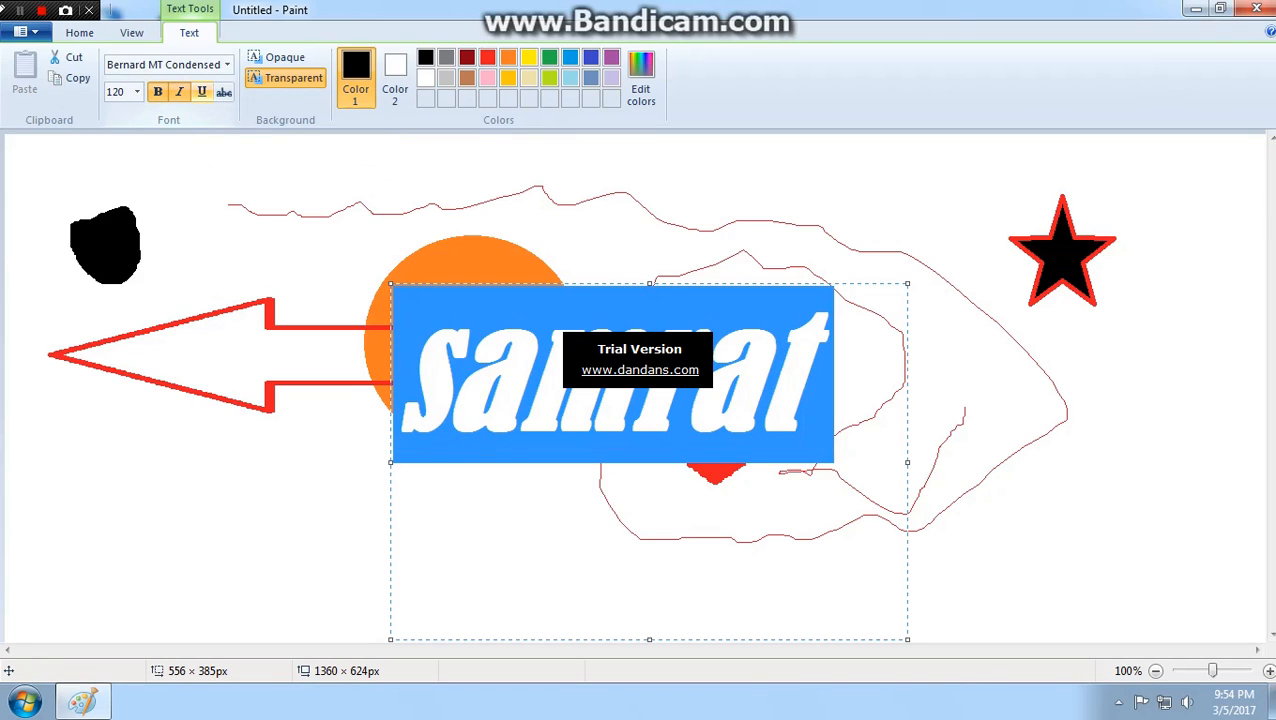
left_click(201, 91)
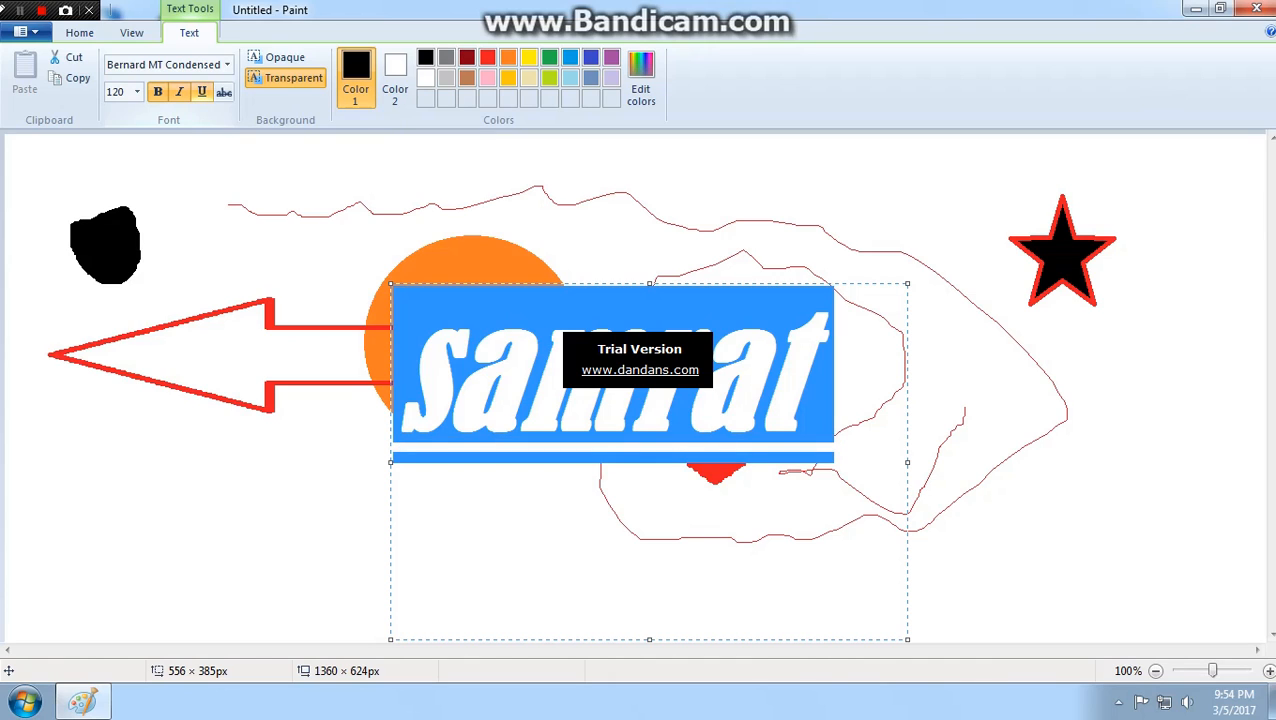
left_click(201, 91)
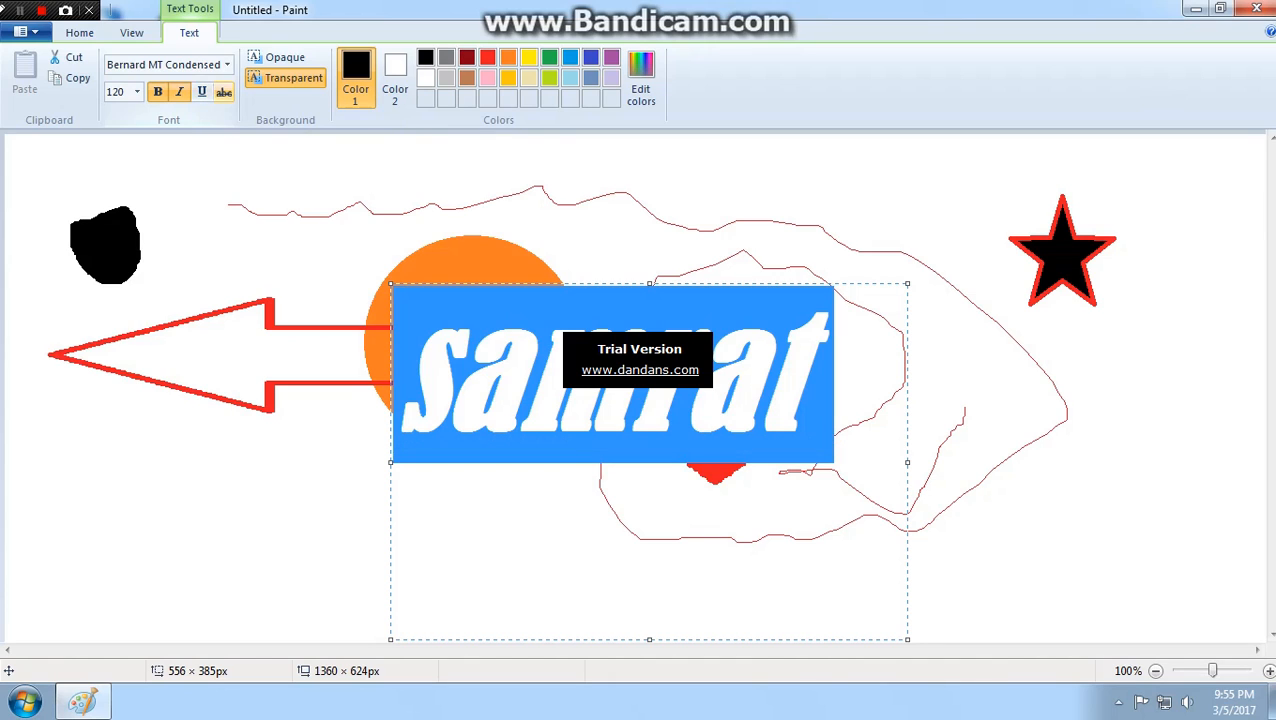
left_click(224, 91)
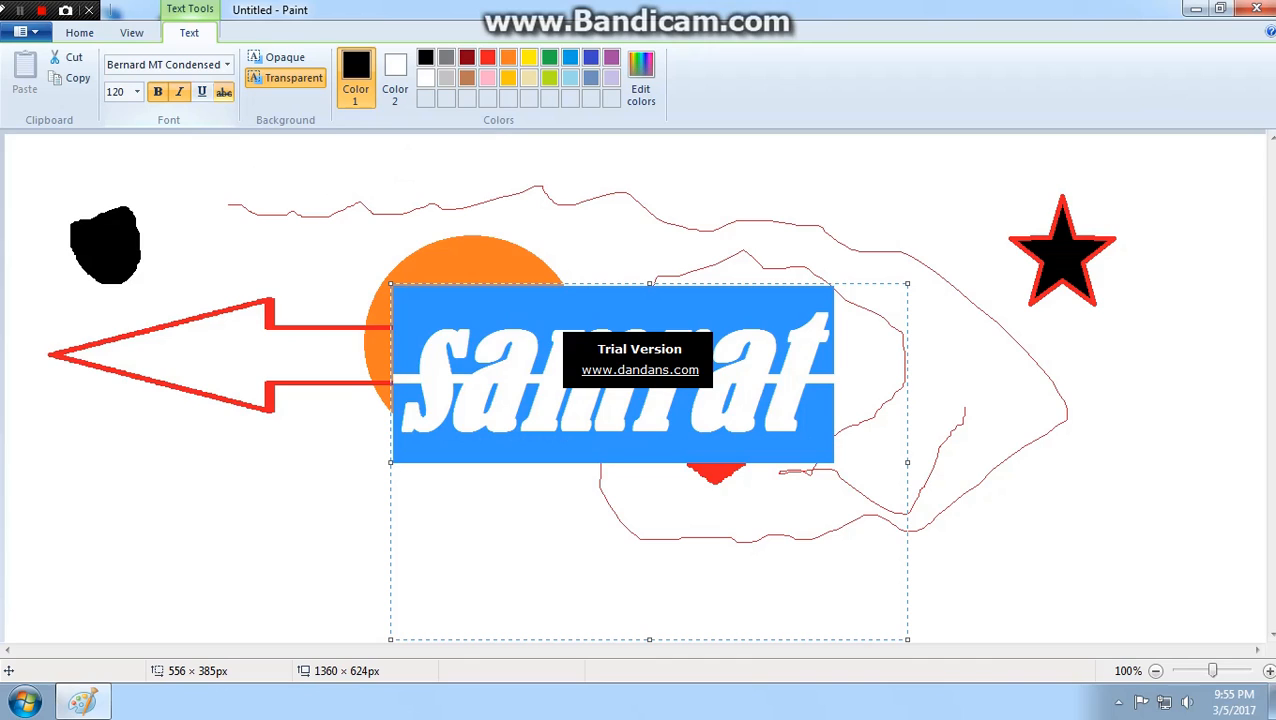